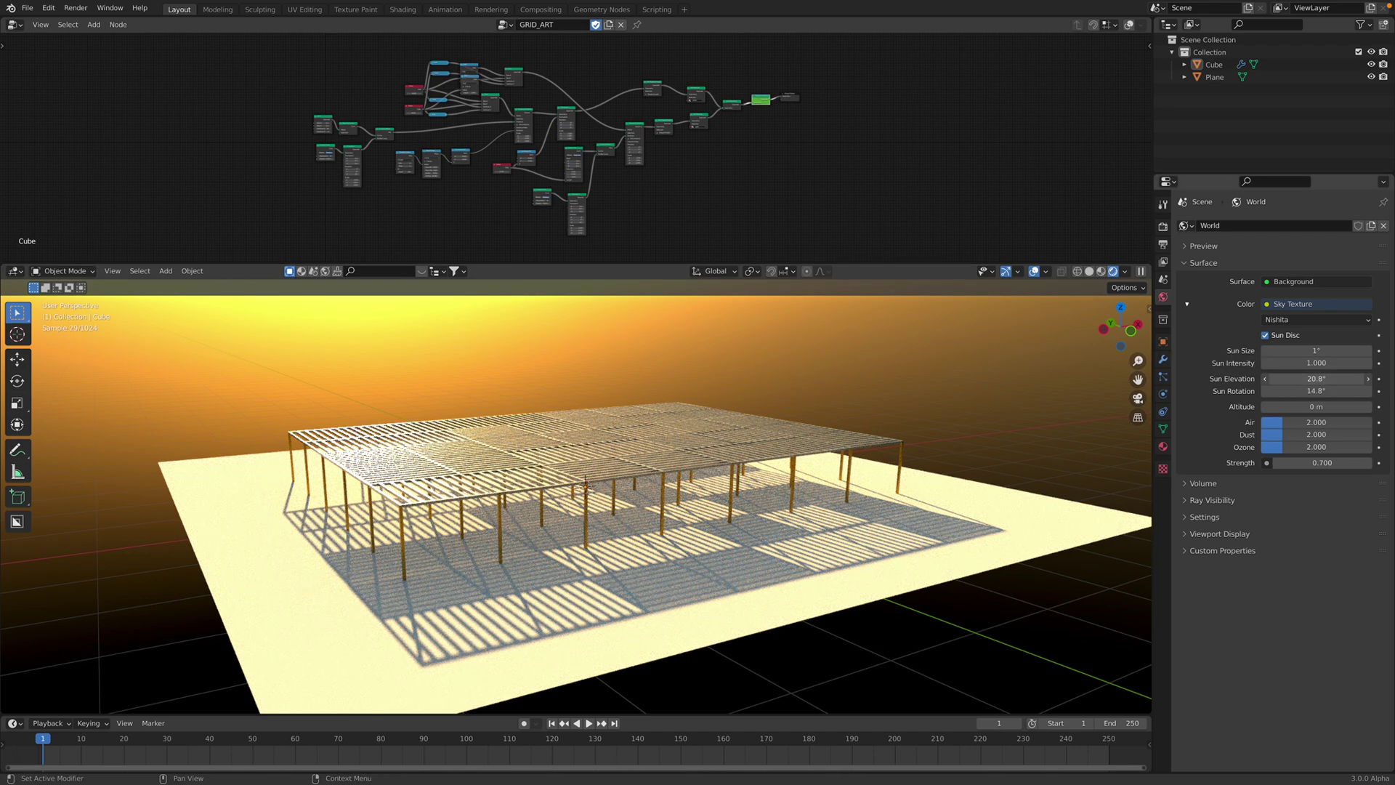
- Set the sky texture's sun elevation to 25.4° and its air, dust and ozone densities to 4
left_click_drag(1316, 379, 1344, 378)
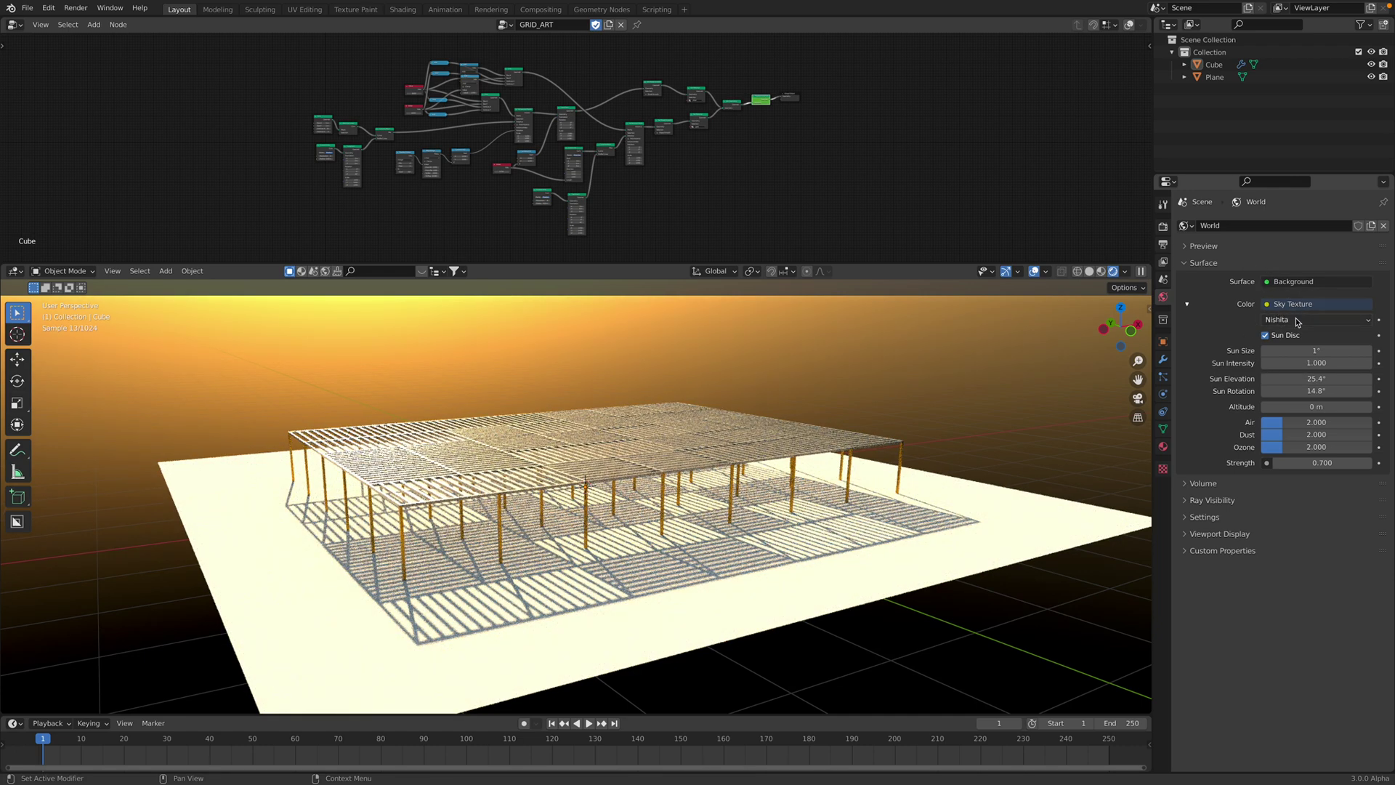
left_click_drag(1303, 422, 1303, 447)
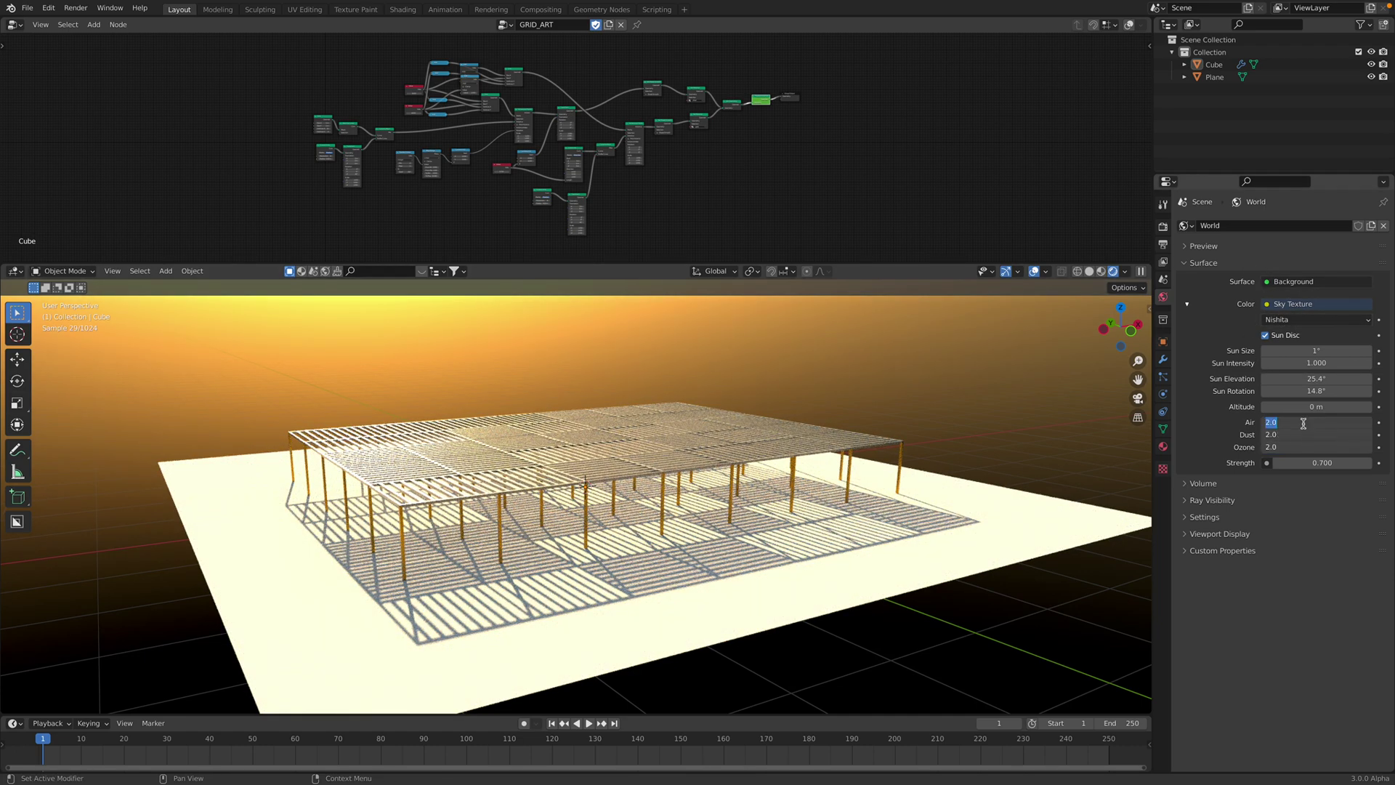
type("4")
key("Return")
middle_click_drag(1028, 364, 970, 418)
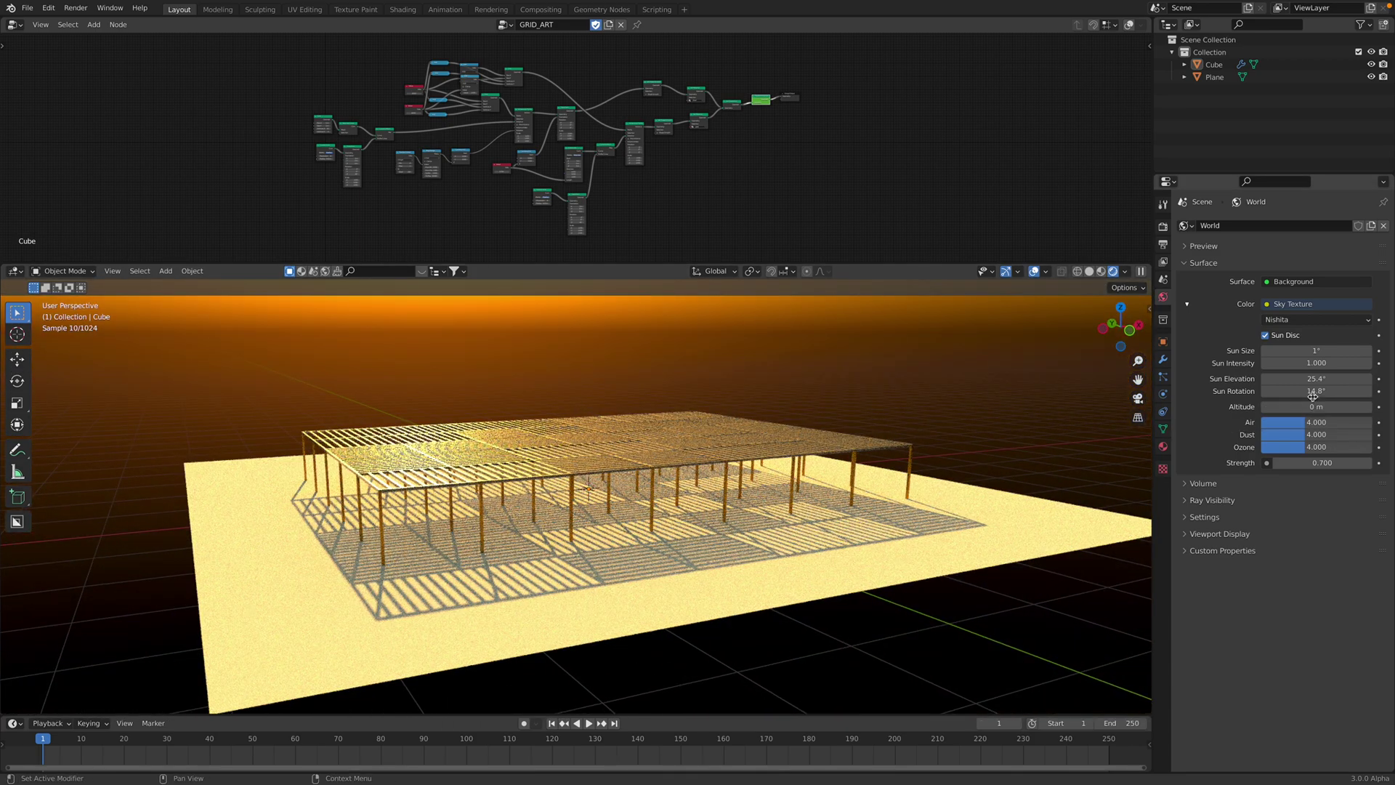
- Set the sky texture's sun elevation to 23.8° and sun rotation to 8°
mouse_move(1312, 394)
left_mouse_down()
mouse_move(1263, 395)
mouse_move(1367, 381)
mouse_move(1310, 381)
left_mouse_up()
middle_click_drag(1039, 382, 1039, 404)
scroll(1039, 404, "up", 1)
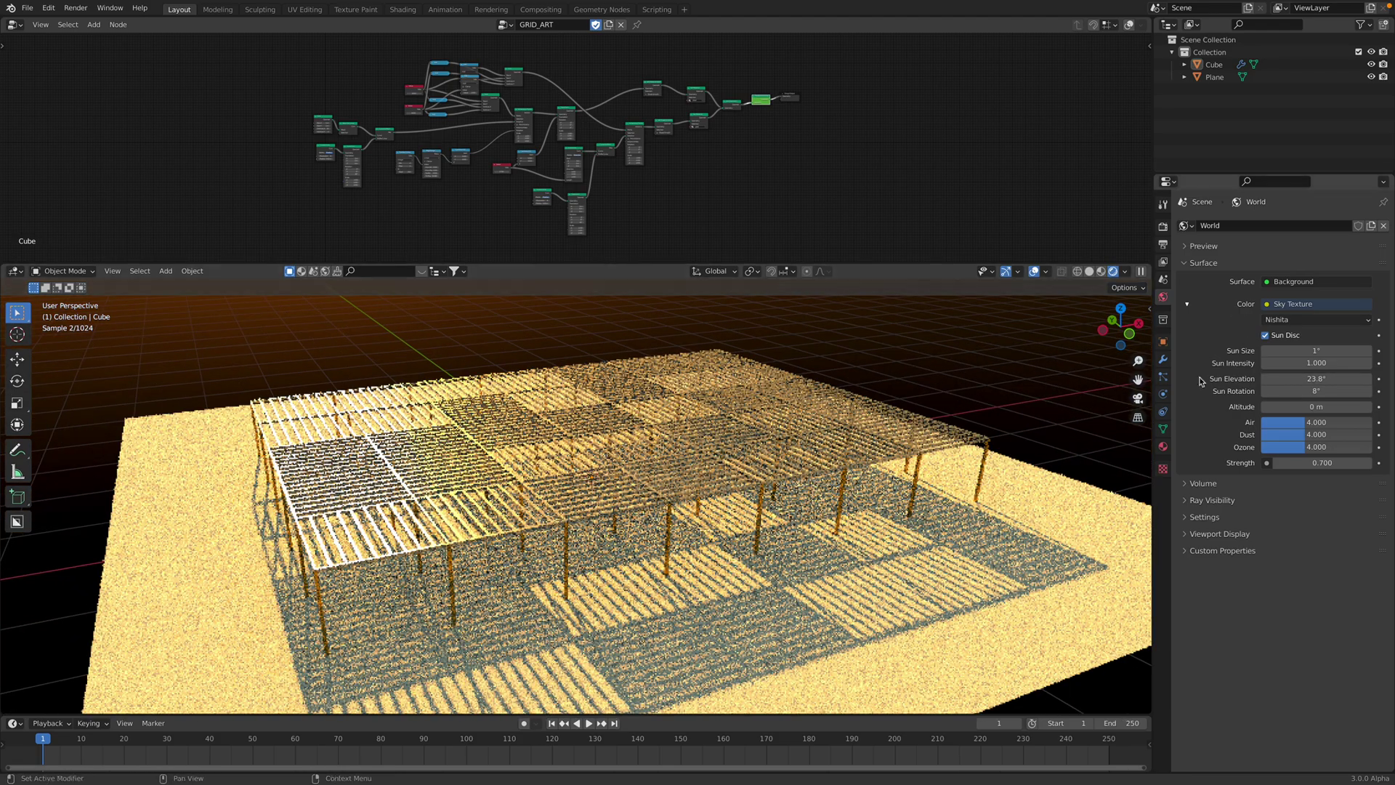
middle_click_drag(776, 376, 743, 364)
- Enlarge the node editor and examine the GRID_ART node tree of the pavilion object
left_click(777, 414)
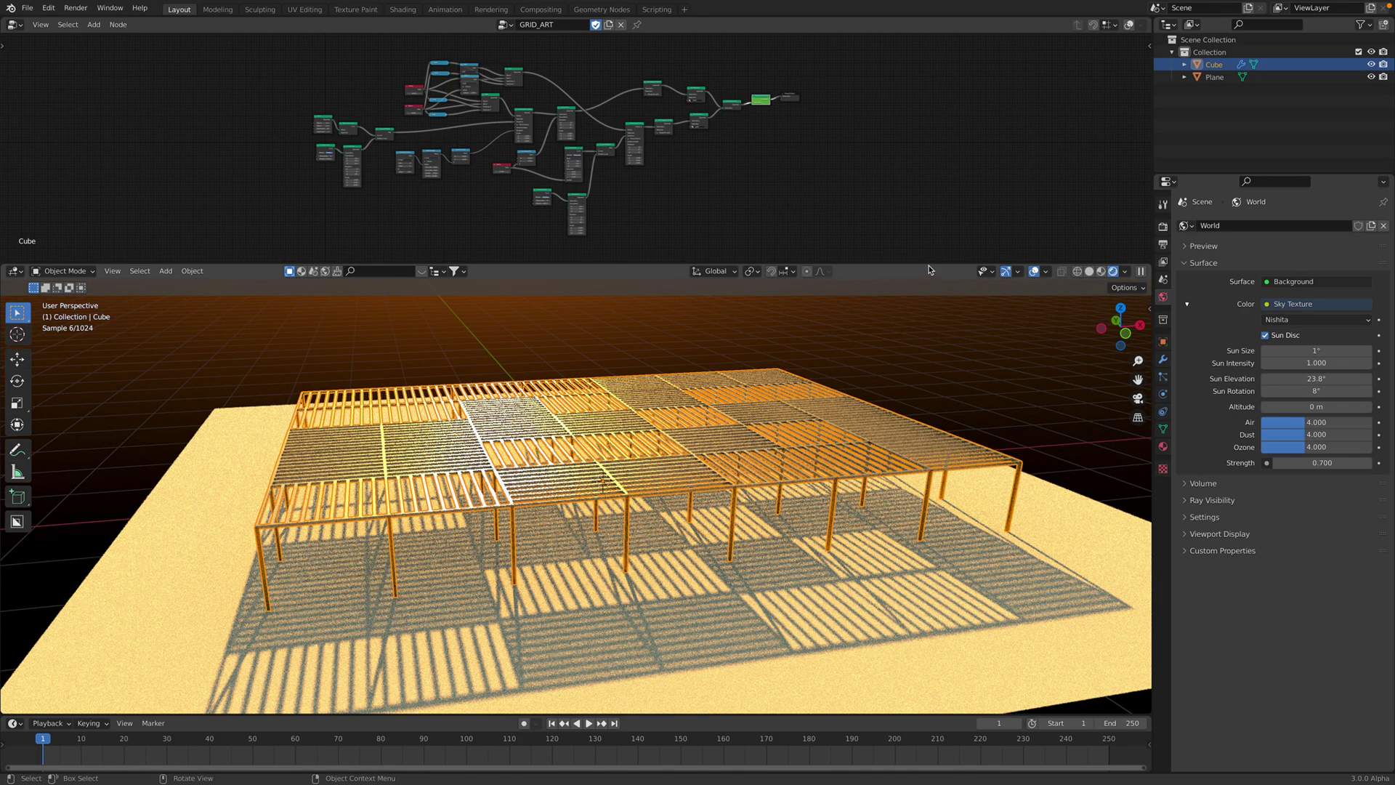
left_click_drag(928, 269, 928, 385)
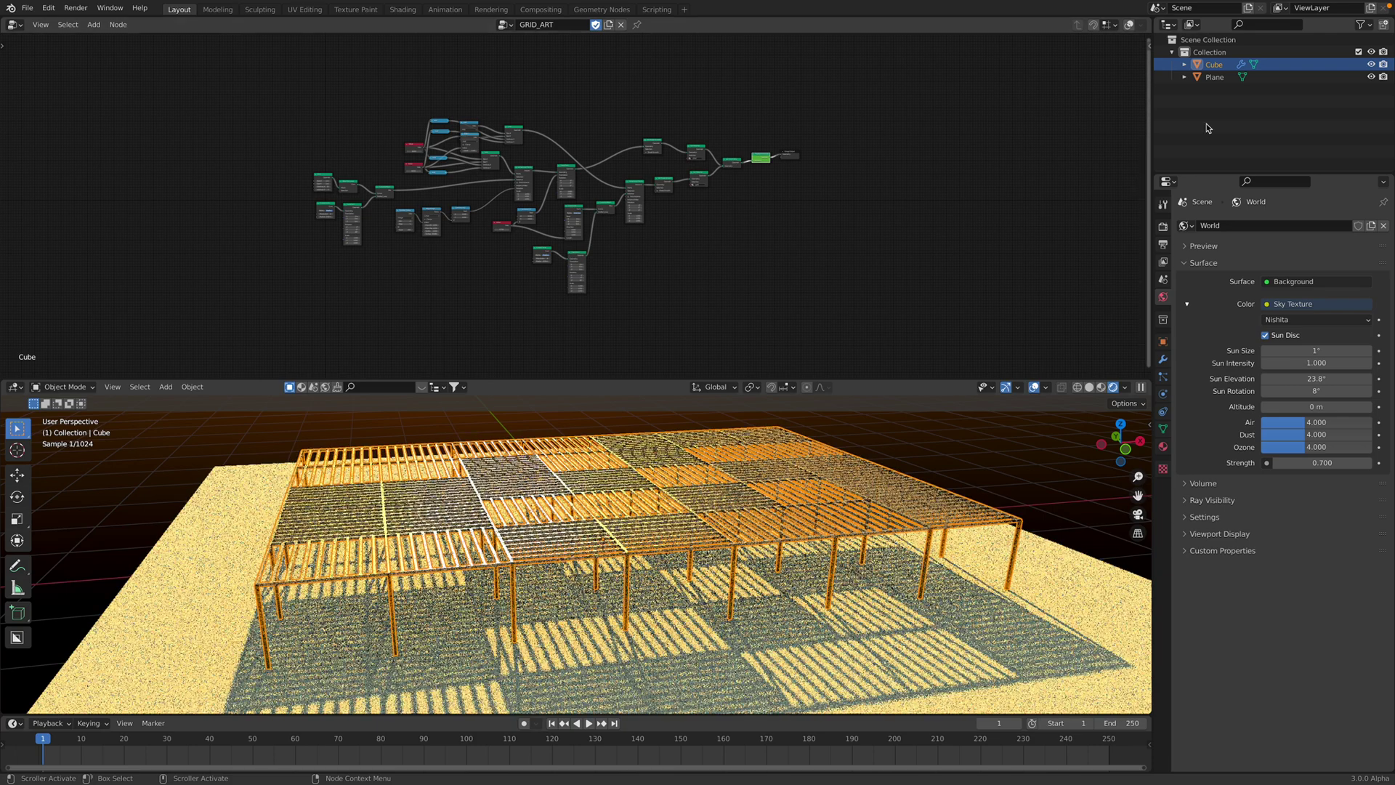
left_click(1213, 76)
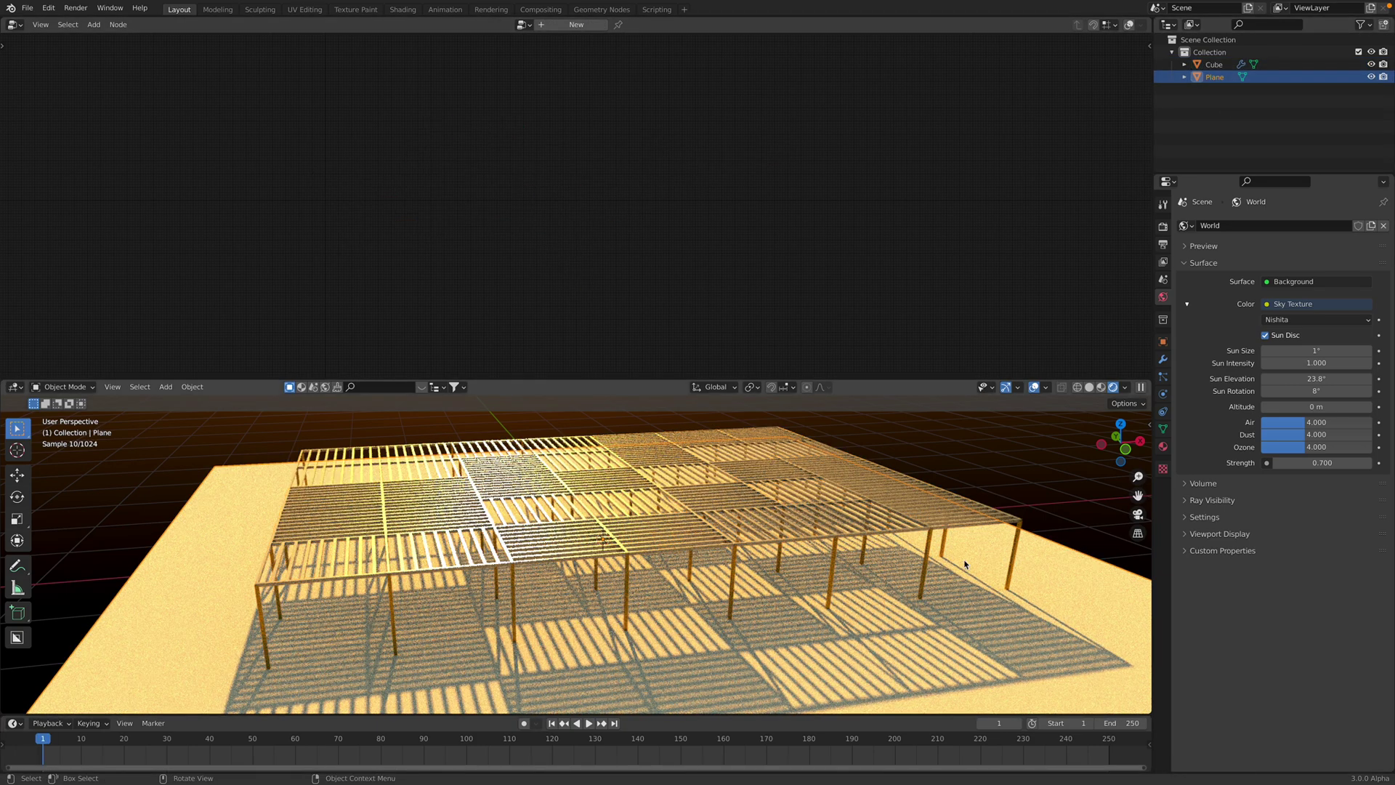
left_click(1212, 65)
middle_click_drag(478, 273, 548, 271)
scroll(656, 293, "up", 3)
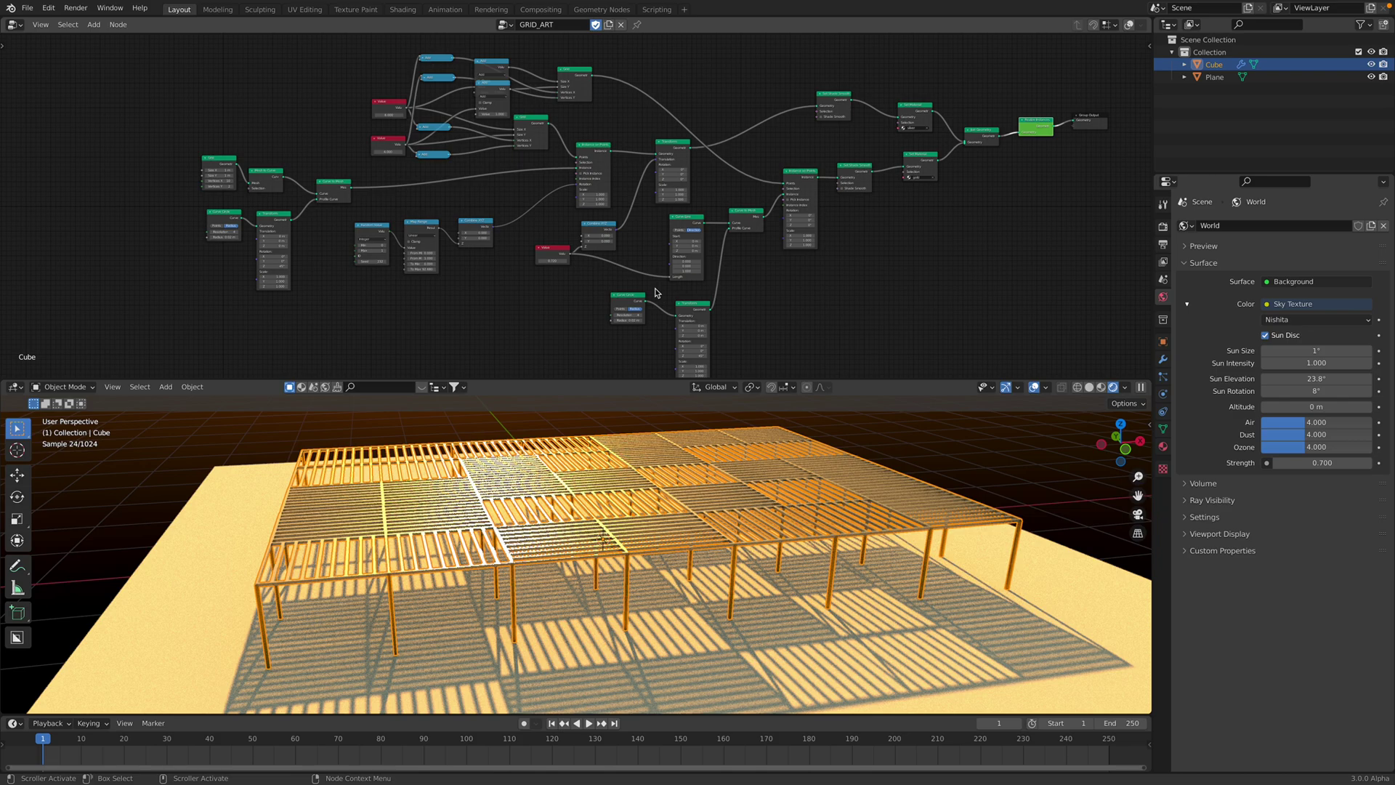
middle_click_drag(655, 292, 605, 294)
middle_click_drag(913, 417, 961, 427)
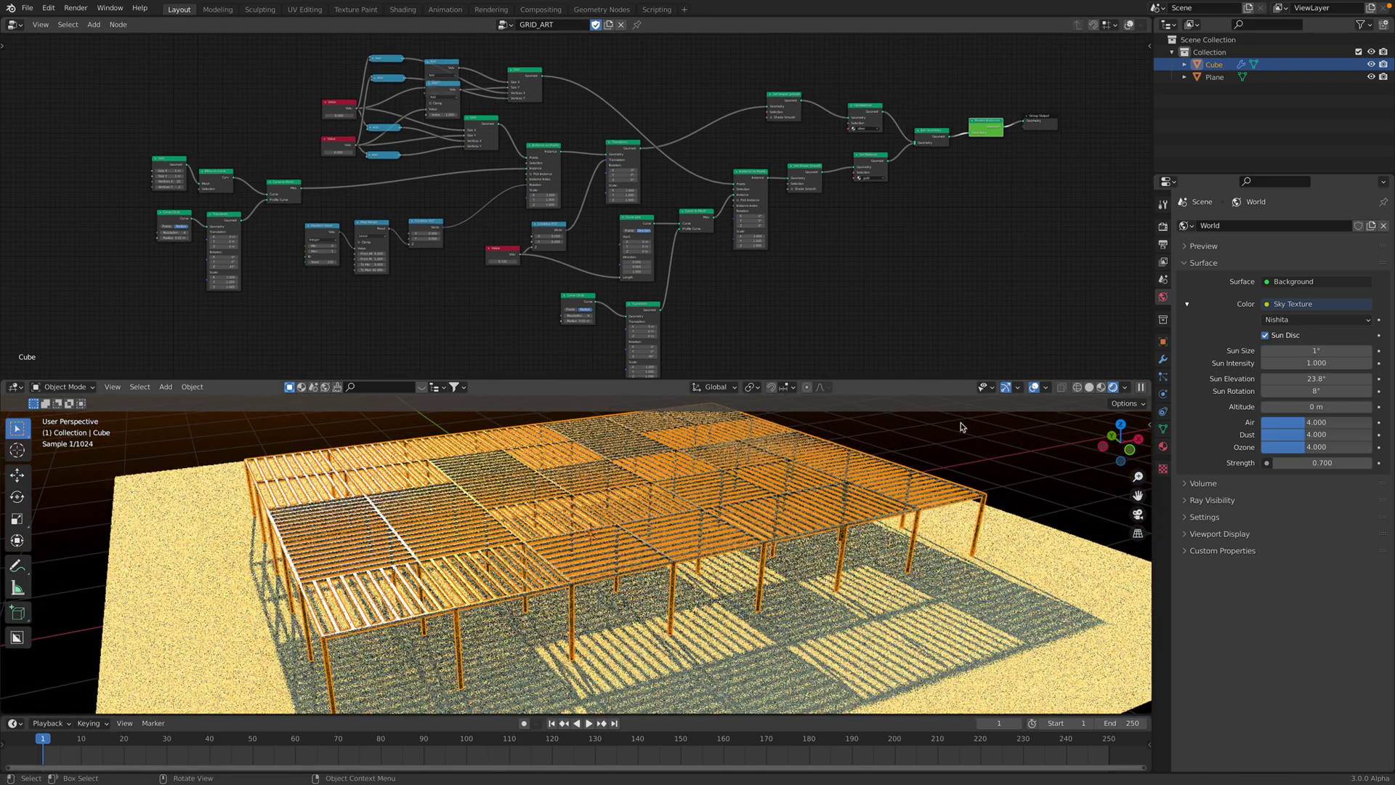
left_click(960, 428)
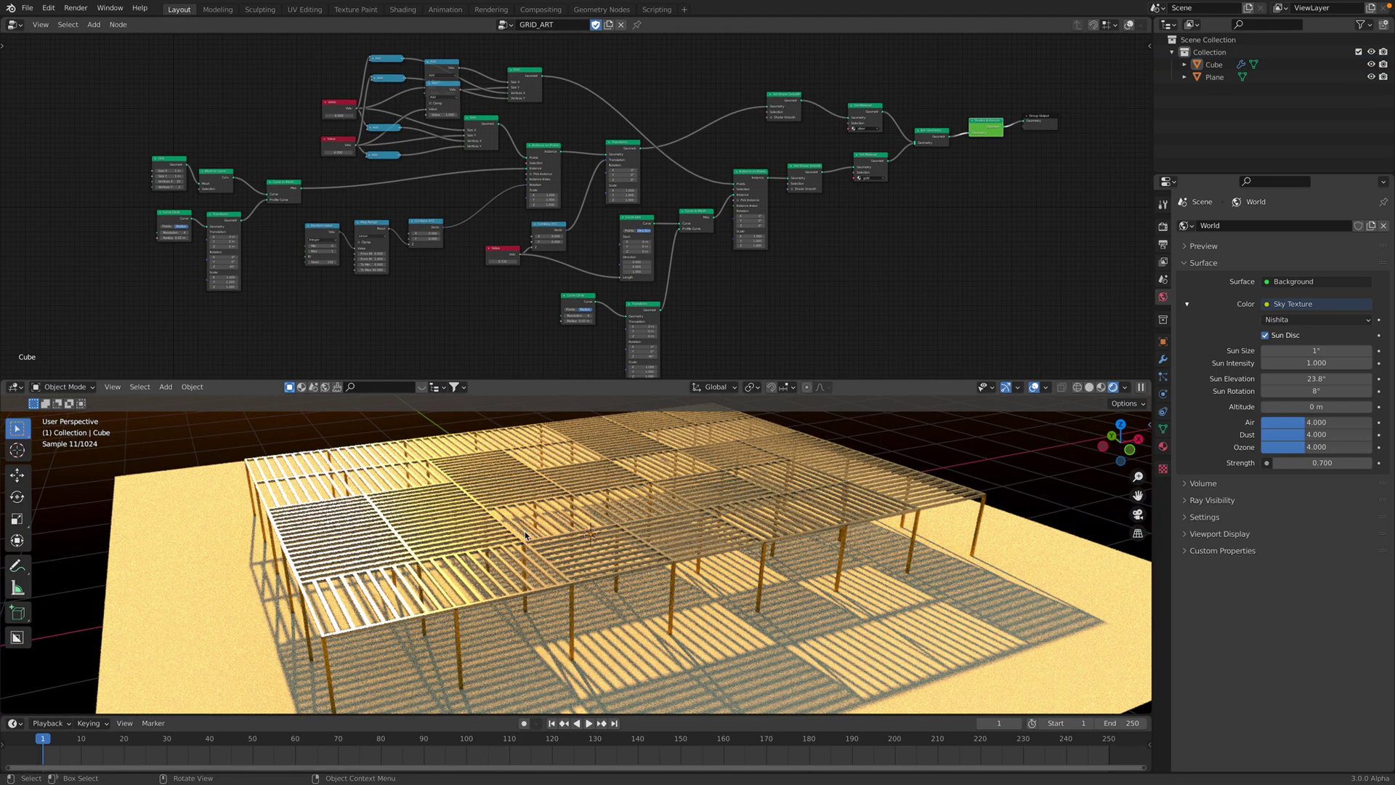
- Set the sky texture's sun elevation to 29.2° and sun rotation to 29.4°
middle_click_drag(526, 536, 813, 557)
middle_click_drag(660, 596, 826, 555)
left_click_drag(1305, 379, 1350, 391)
middle_click_drag(900, 500, 914, 498)
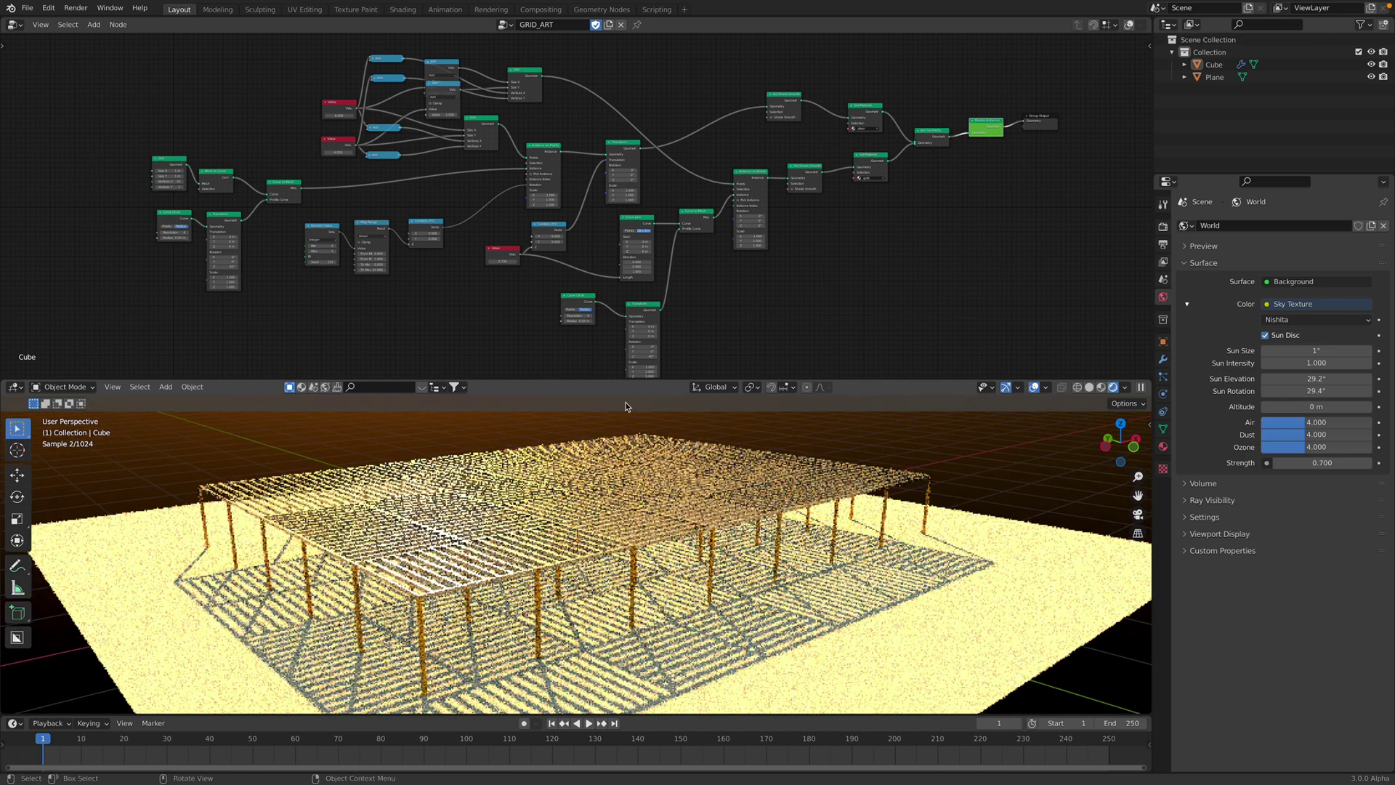
- Select the pavilion and tidy the Realize Instances, Group Output and gold Set Material nodes at the end of its node tree
scroll(527, 254, "up", 3)
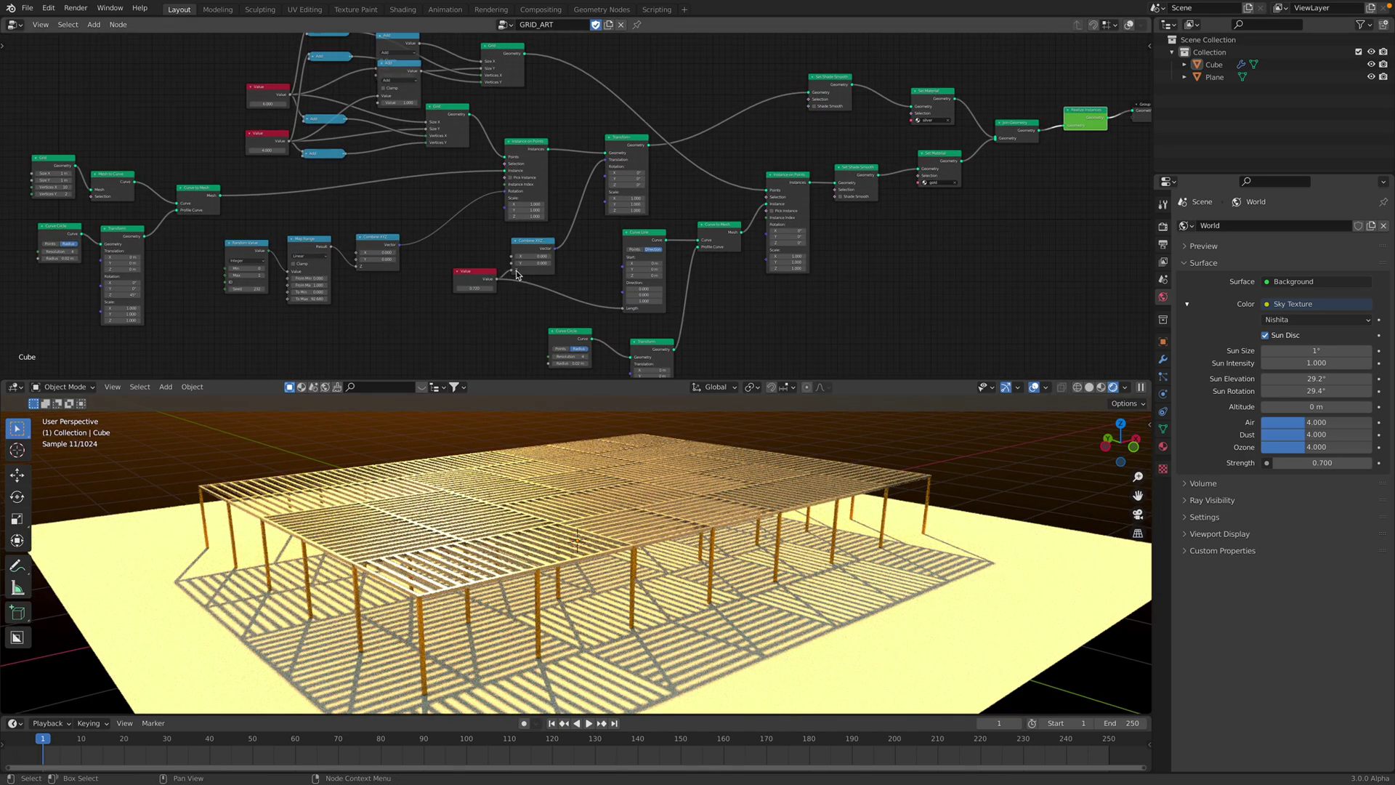
left_click(731, 456)
middle_click_drag(846, 233, 590, 268)
scroll(590, 268, "up", 2)
scroll(590, 268, "up", 2)
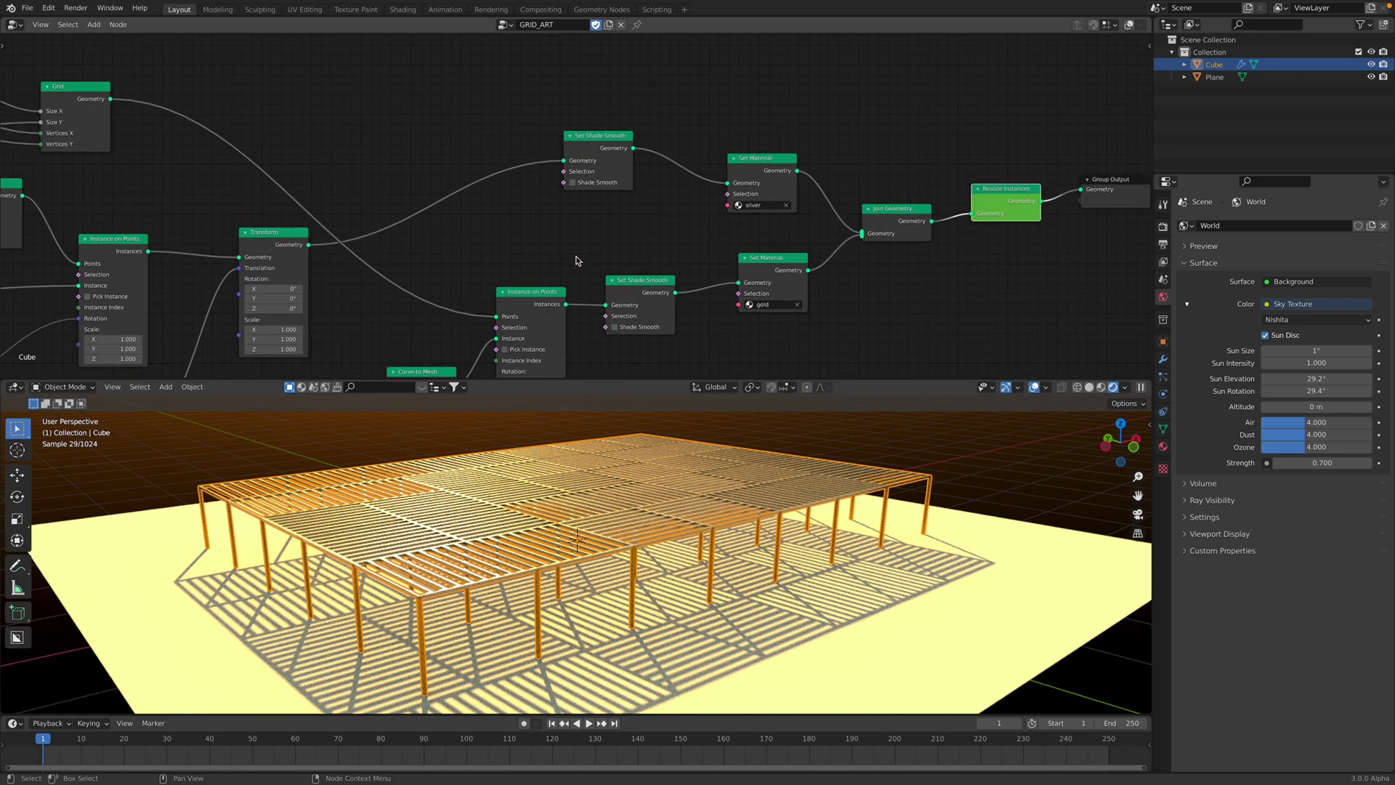
left_click_drag(1007, 198, 1006, 191)
left_click_drag(1120, 180, 1114, 164)
left_click_drag(999, 181, 997, 193)
middle_click_drag(888, 215, 898, 207)
left_click_drag(783, 252, 772, 251)
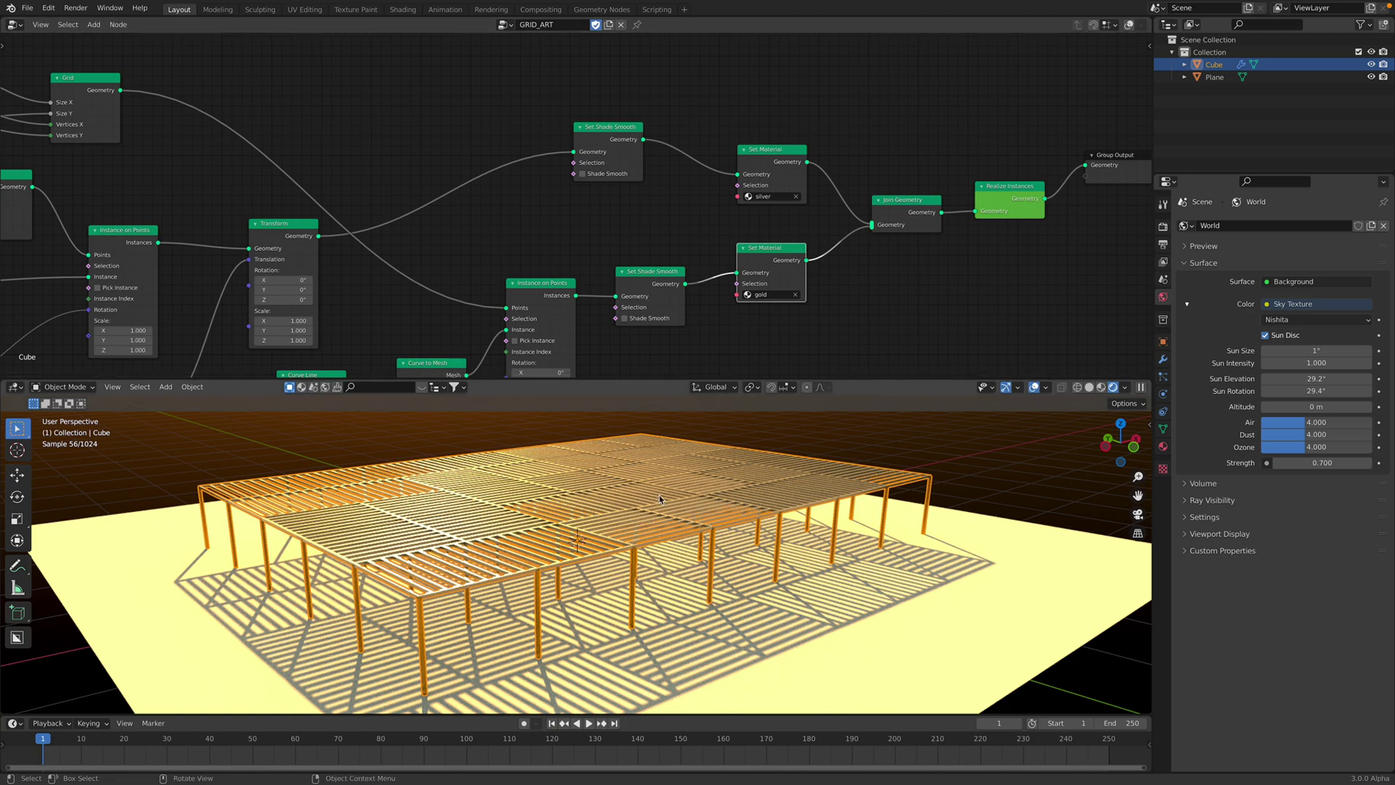
- Switch the 3D viewport to material preview shading and keep the pavilion object selected
mouse_move(490, 549)
middle_mouse_down()
mouse_move(464, 539)
mouse_move(476, 542)
middle_mouse_up()
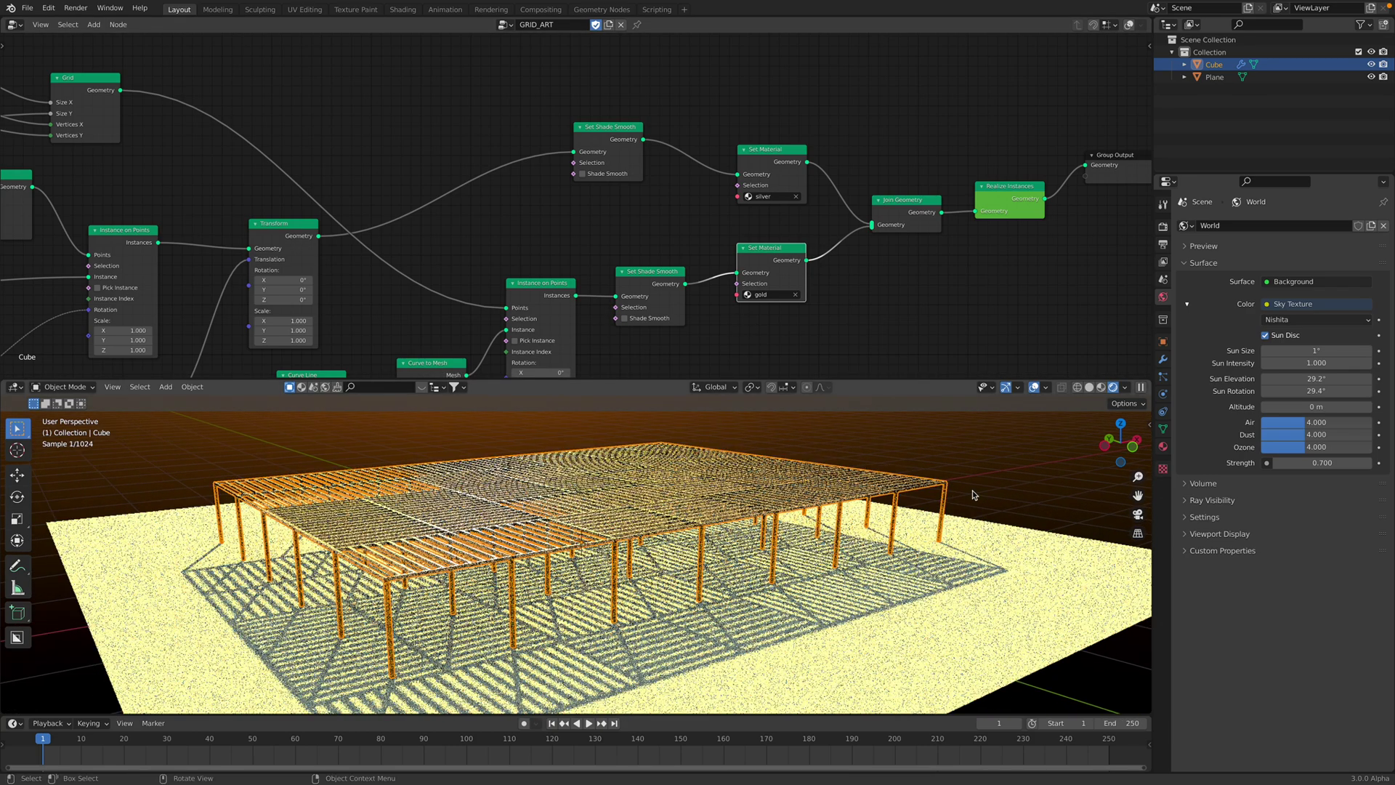
left_click(1102, 388)
left_click(995, 472)
middle_click_drag(996, 473, 784, 487)
left_click(816, 491)
scroll(651, 256, "down", 3)
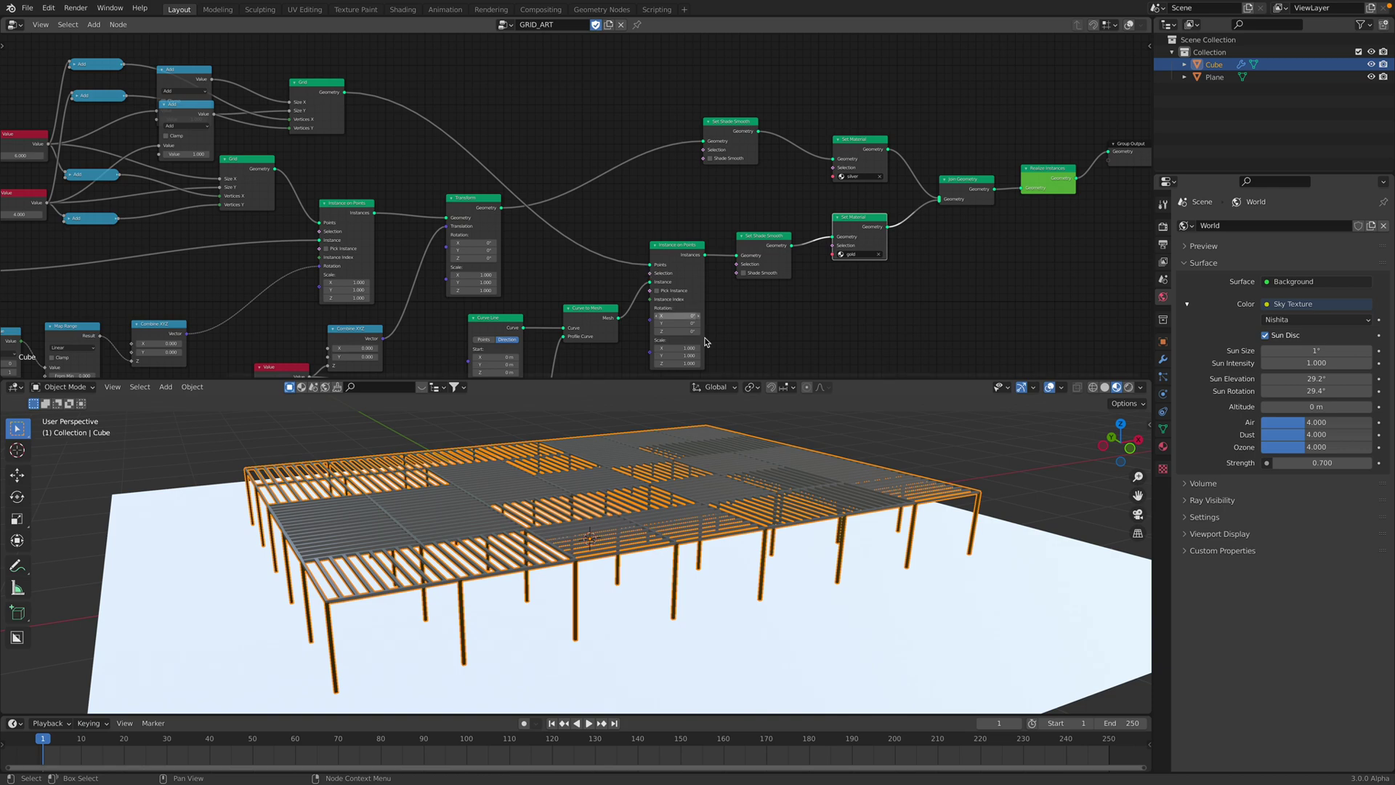
- Enlarge the 3D viewport relative to the node editor and inspect the whole slatted pavilion roof from above
left_click_drag(726, 379, 725, 518)
scroll(672, 418, "up", 1)
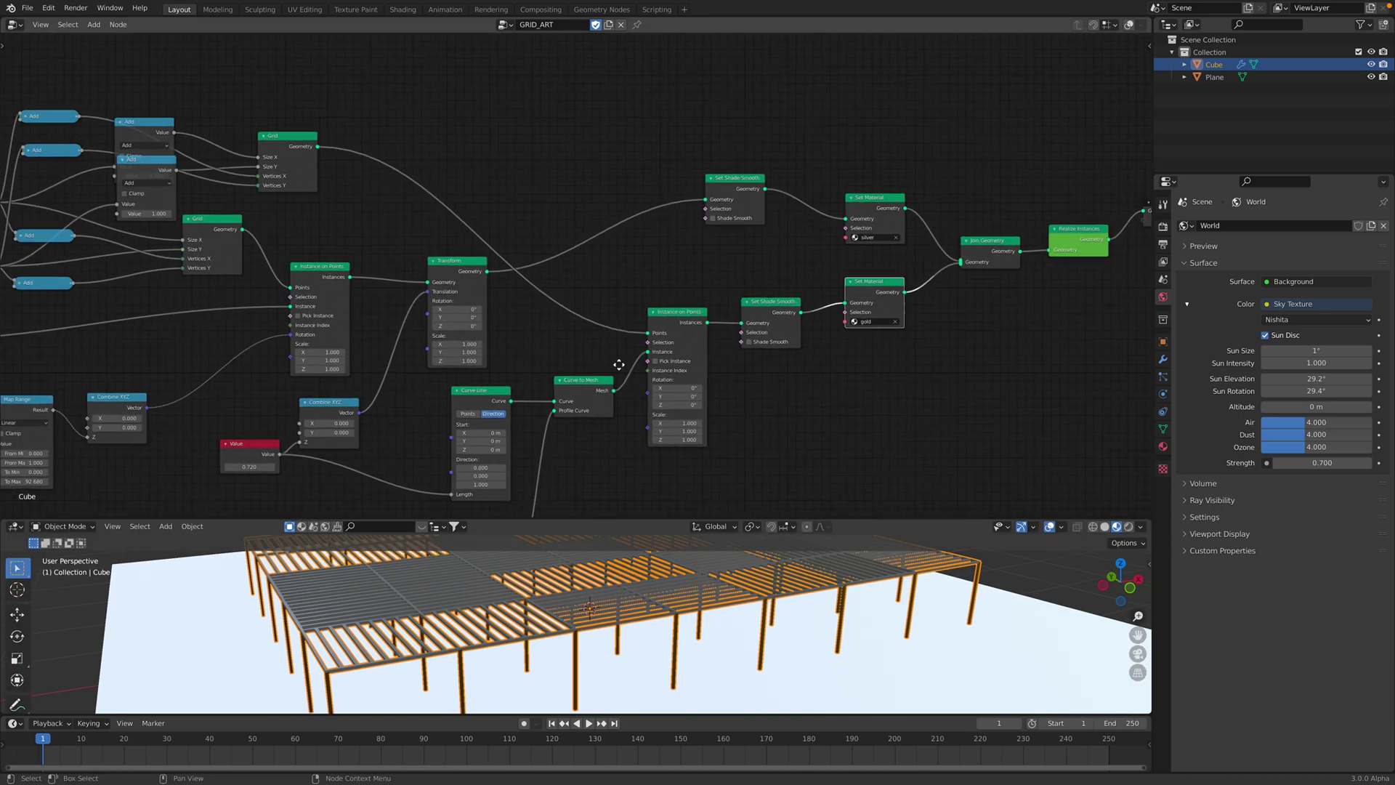
middle_click_drag(619, 364, 586, 293)
scroll(705, 582, "down", 1)
left_click_drag(720, 520, 719, 331)
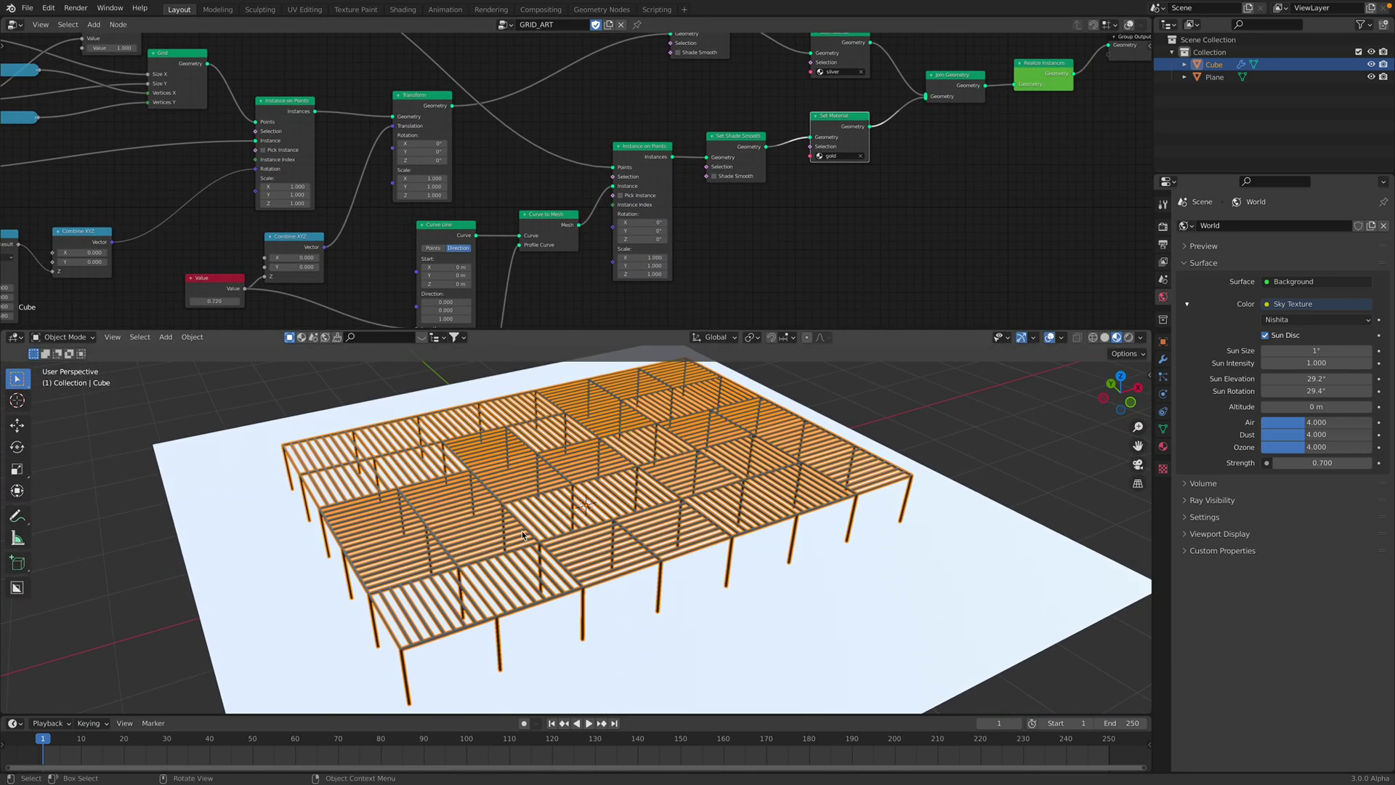
middle_click_drag(479, 509, 381, 489)
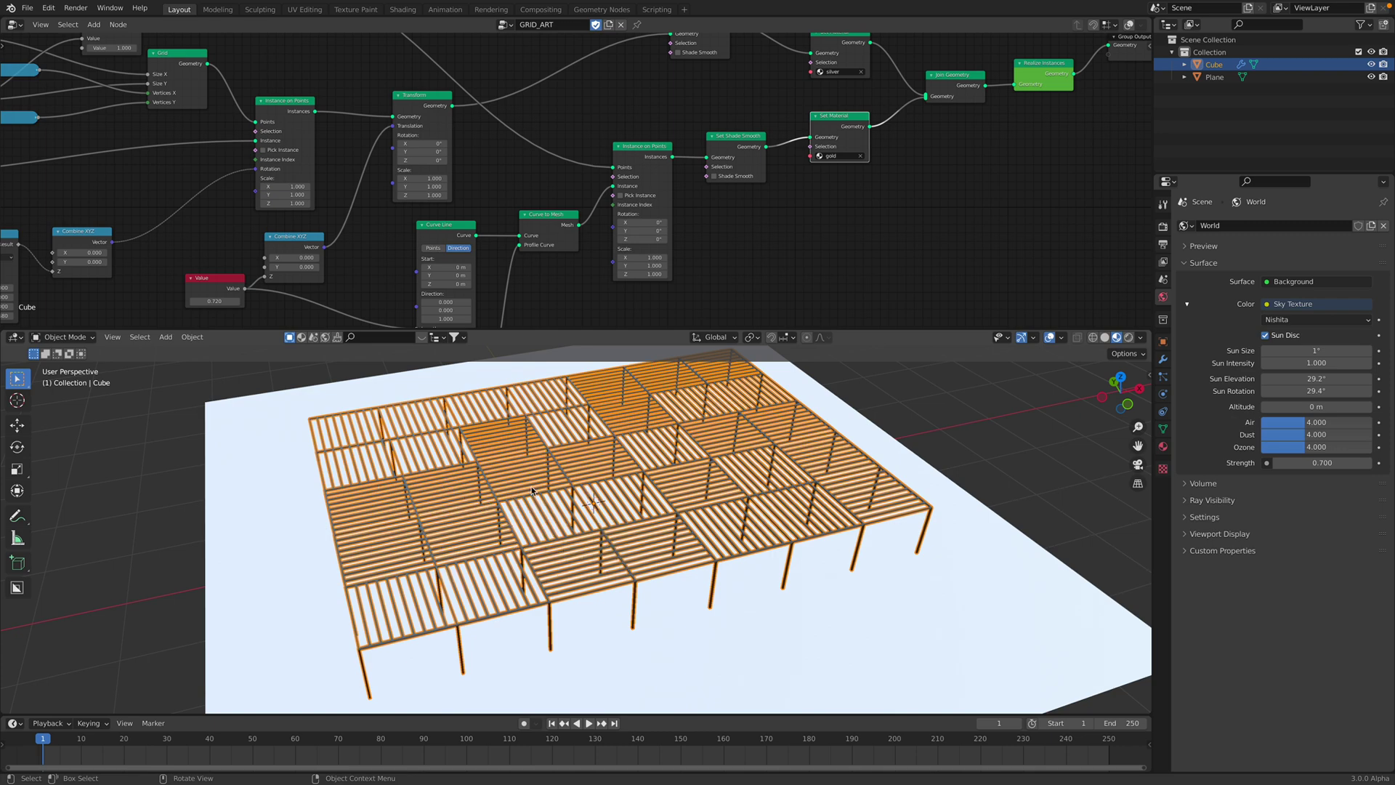
middle_click_drag(566, 562, 690, 530)
- Try 5 for Vertices Y on the Grid node feeding Mesh to Curve, and return it to 2
middle_click_drag(123, 152, 573, 113)
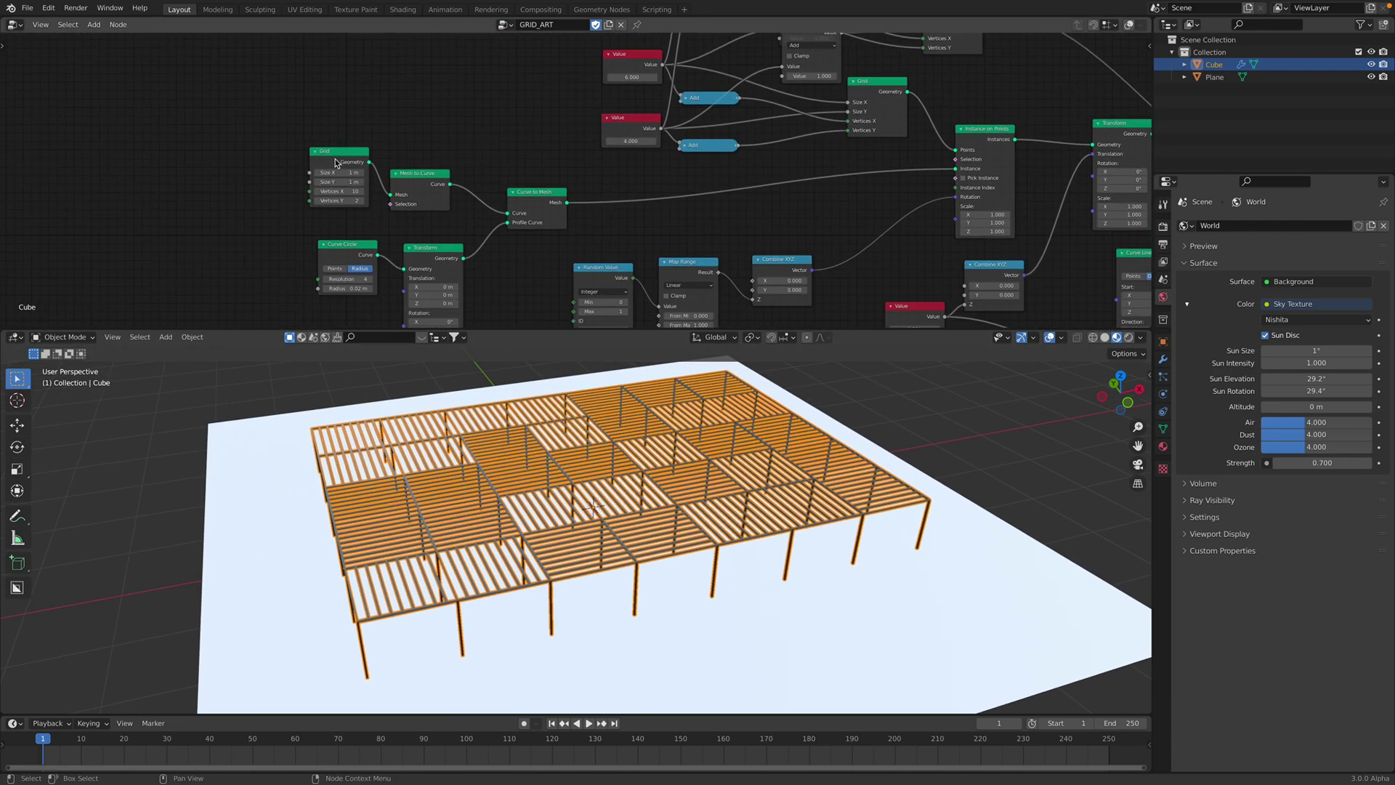
left_click(337, 164)
middle_click_drag(341, 190, 219, 175)
scroll(362, 177, "up", 6)
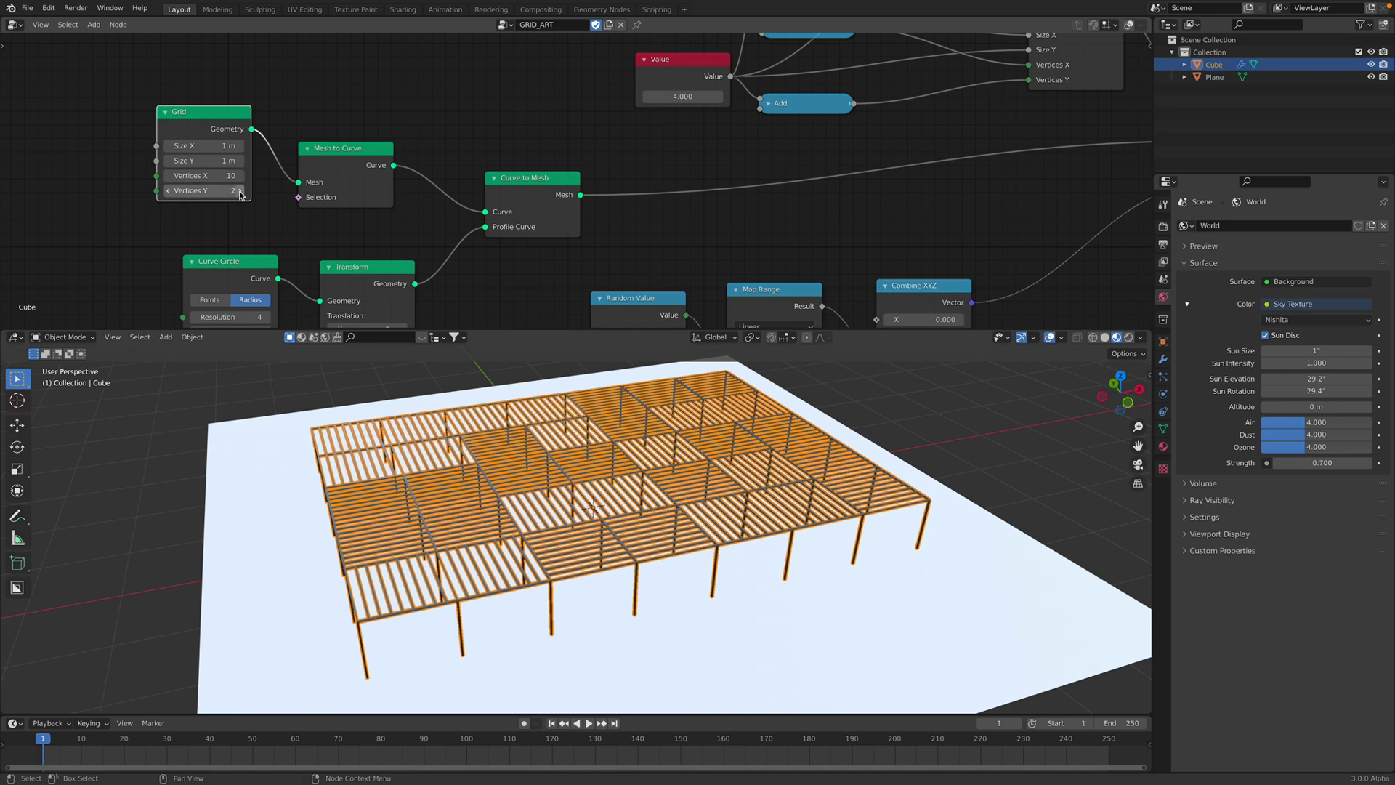
left_click(240, 192)
left_click(239, 192)
left_click(239, 191)
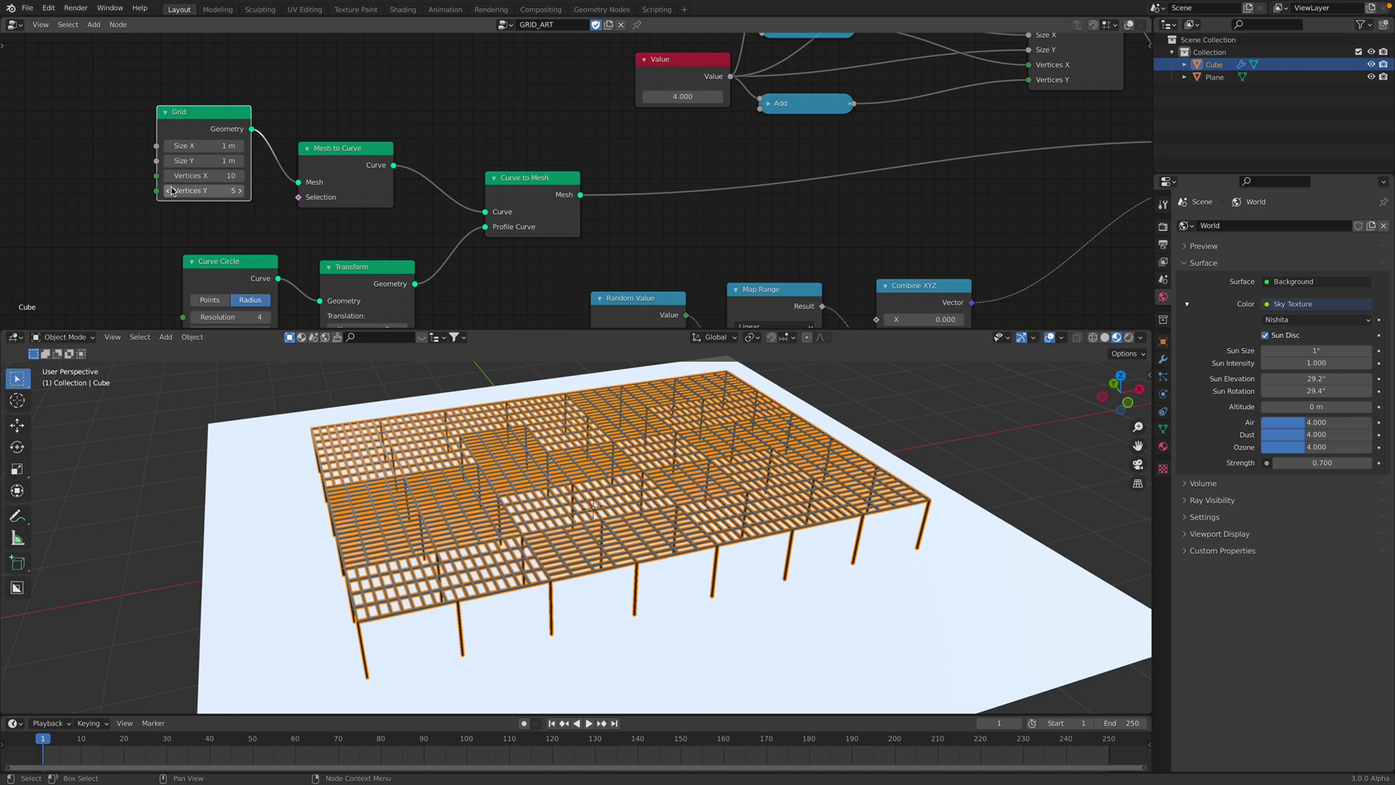
left_click(170, 191)
left_click(170, 191)
left_click(169, 192)
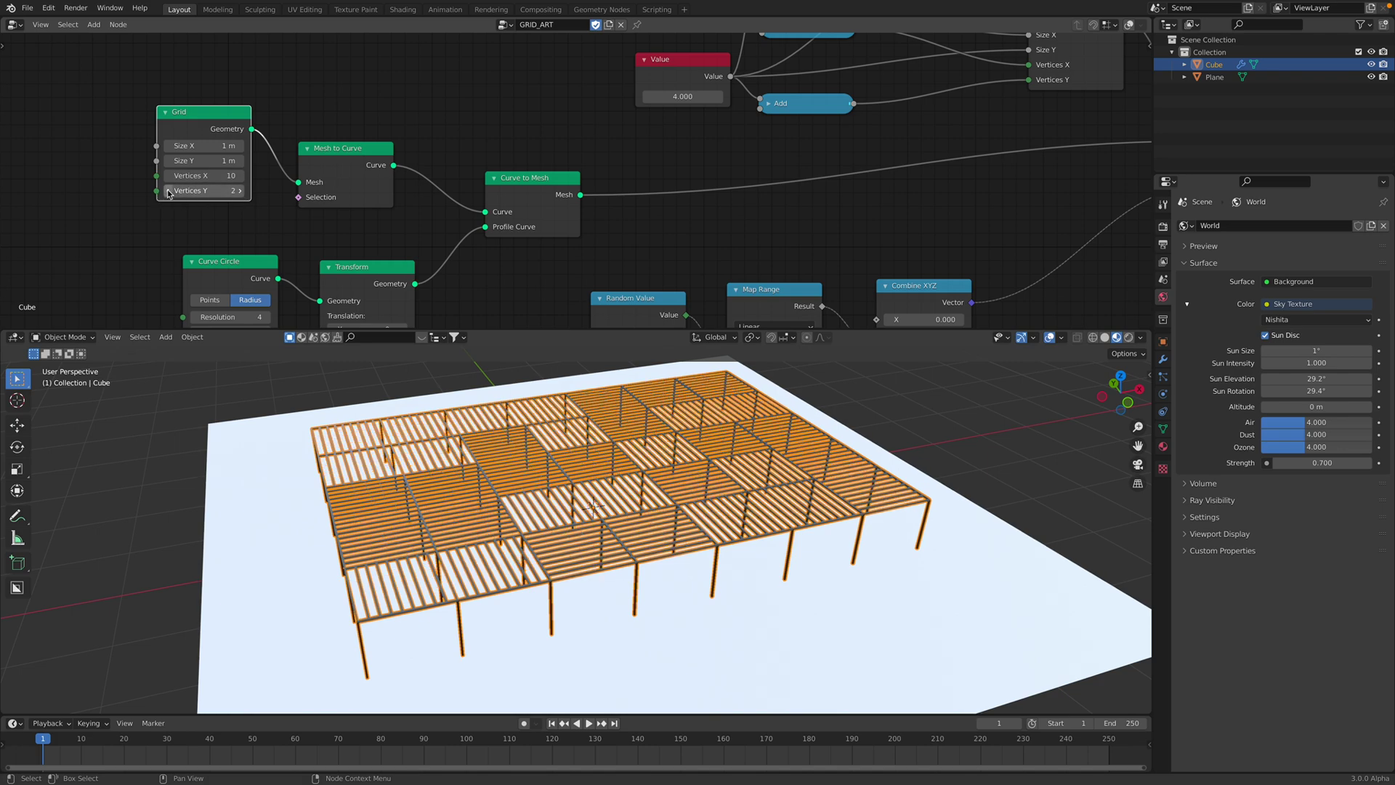
- Try the slat Grid node's Vertices X at 16 and at 4
left_click(239, 177)
left_click(240, 177)
left_click(240, 177)
left_click(240, 176)
left_click(240, 177)
left_click(240, 177)
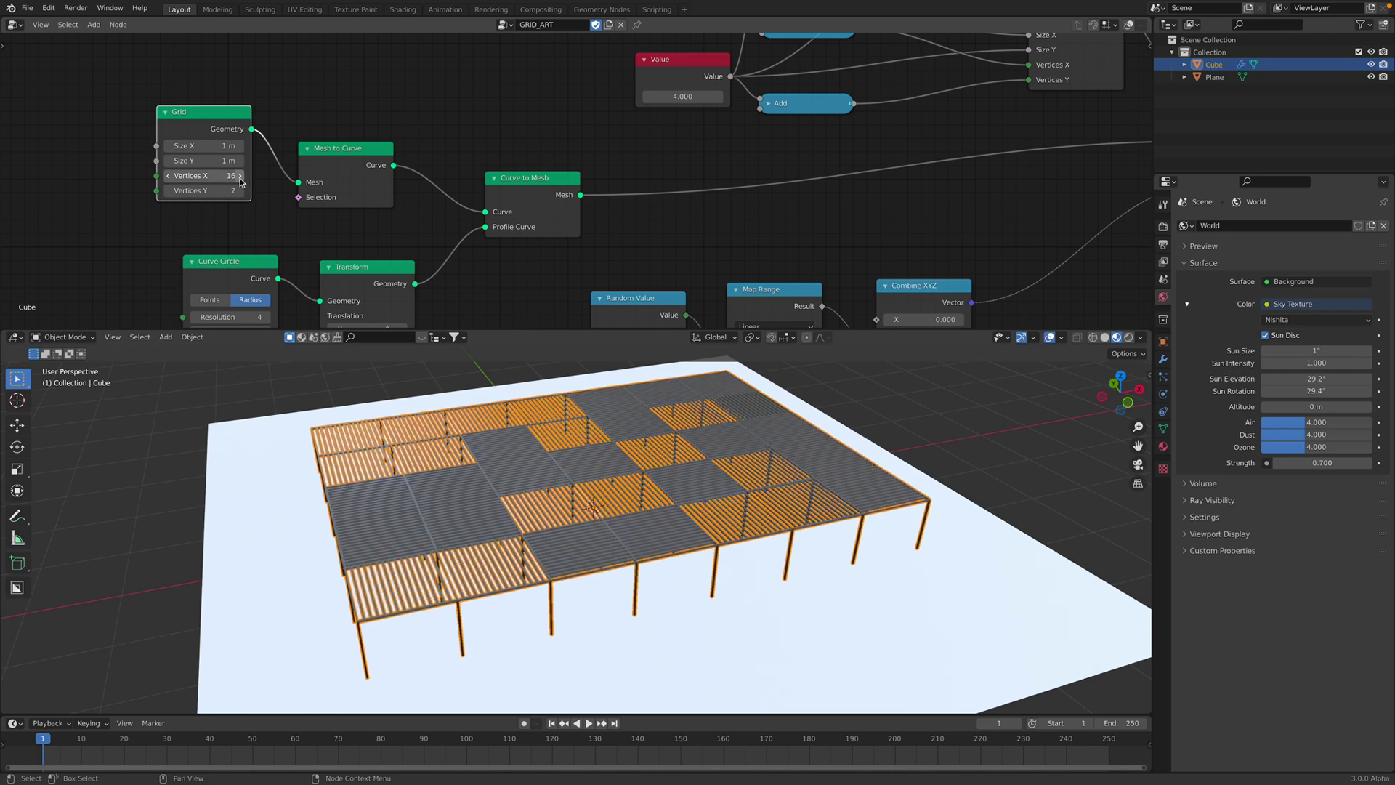
type("4")
key("Return")
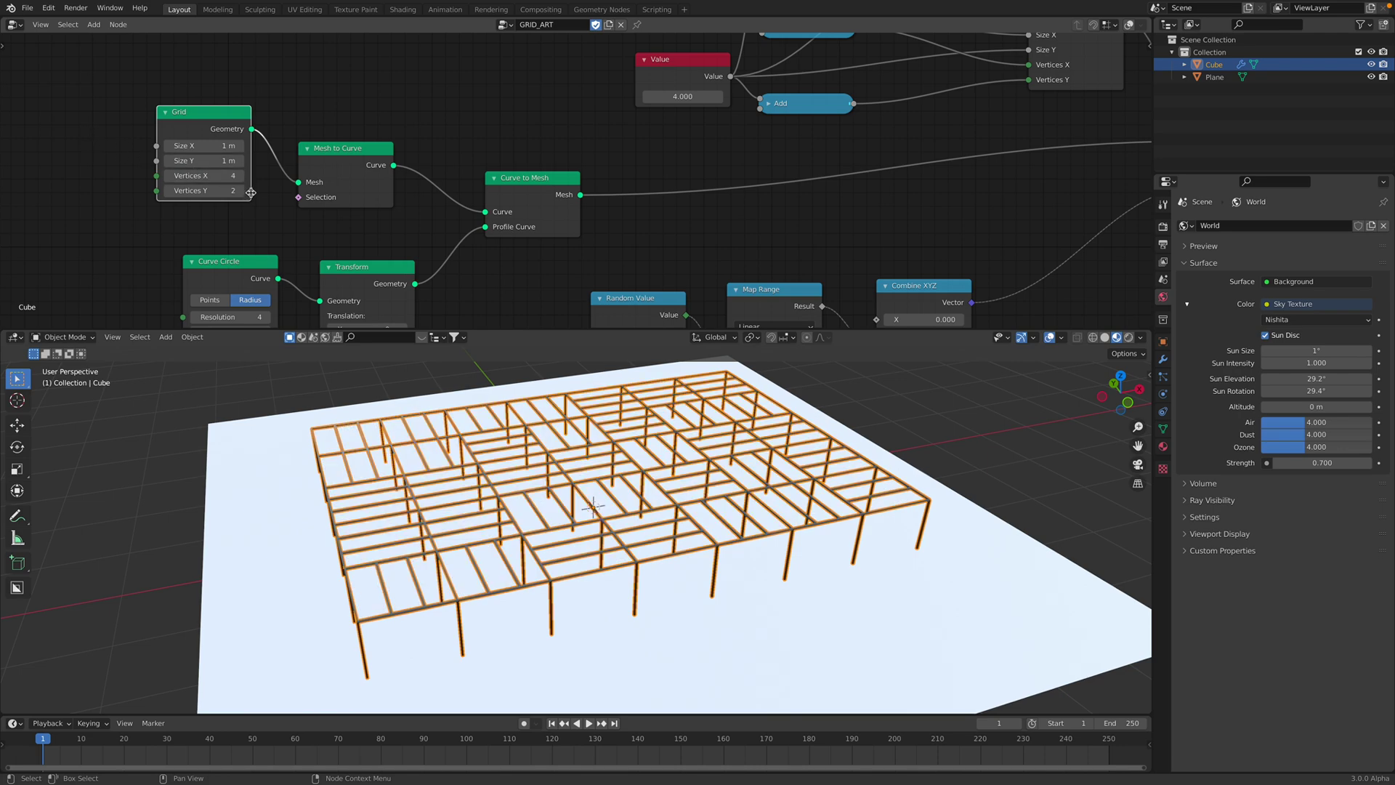
- Set the slat Grid node's Vertices X to 8
left_click(240, 176)
left_click(240, 175)
left_click(240, 176)
left_click(240, 176)
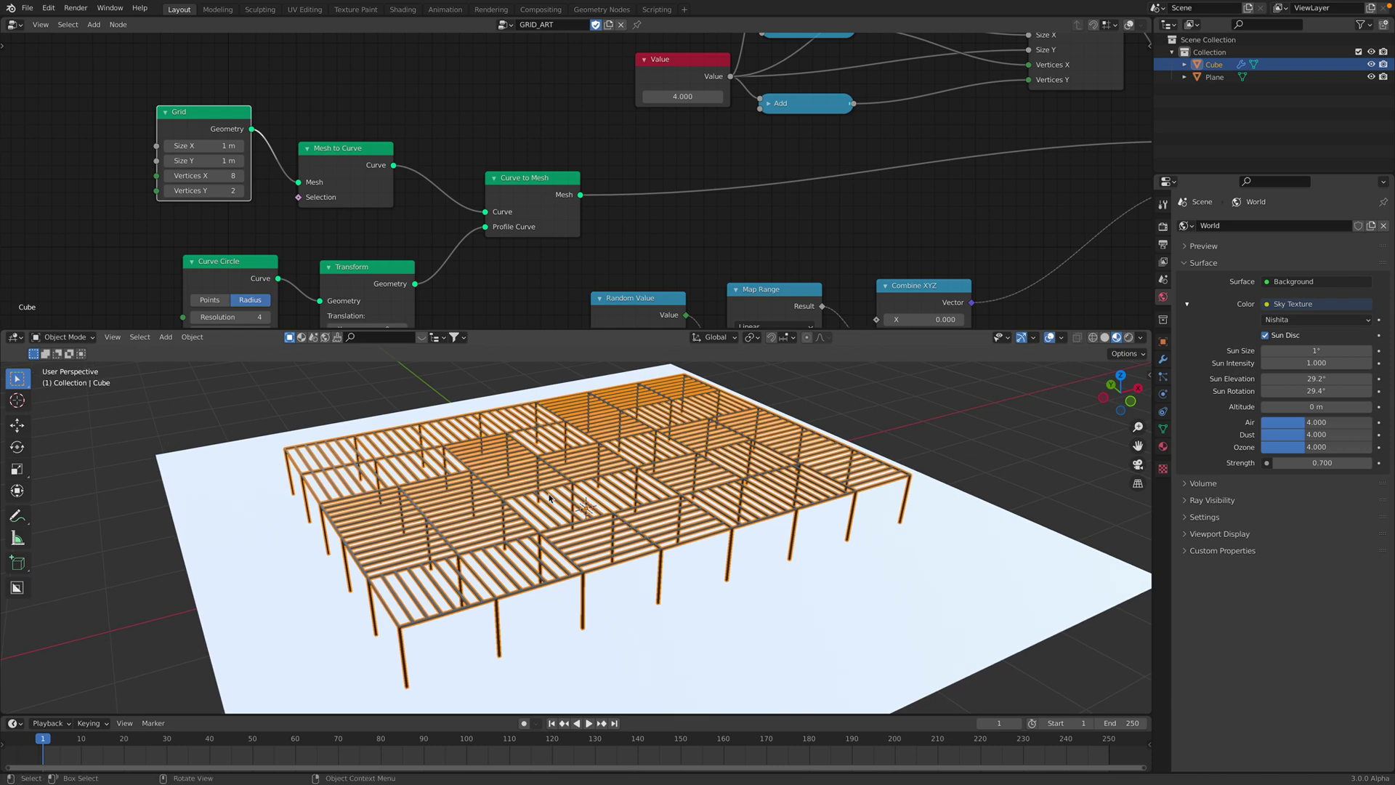
- Set the Value node that drives the Curve Line length and roof height to 0.820
middle_click_drag(951, 306, 483, 156)
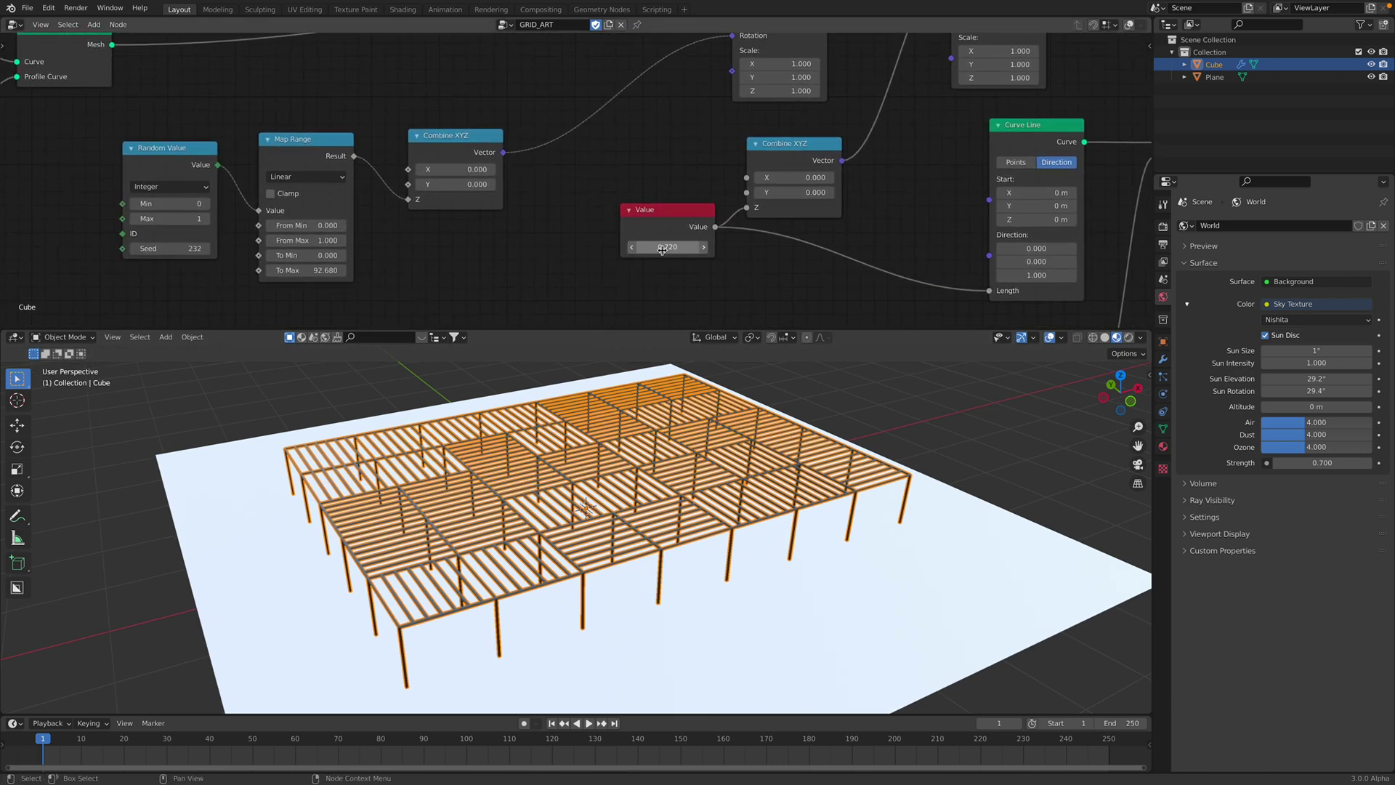
mouse_move(667, 247)
left_mouse_down()
mouse_move(704, 247)
mouse_move(682, 247)
left_mouse_up()
scroll(486, 155, "down", 7)
- Reposition the slat Grid node and the Curve Circle node at the start of the node tree
middle_click_drag(439, 128, 599, 179)
middle_click_drag(527, 120, 658, 124)
scroll(552, 121, "up", 1)
left_click_drag(358, 112, 321, 98)
scroll(328, 120, "up", 2)
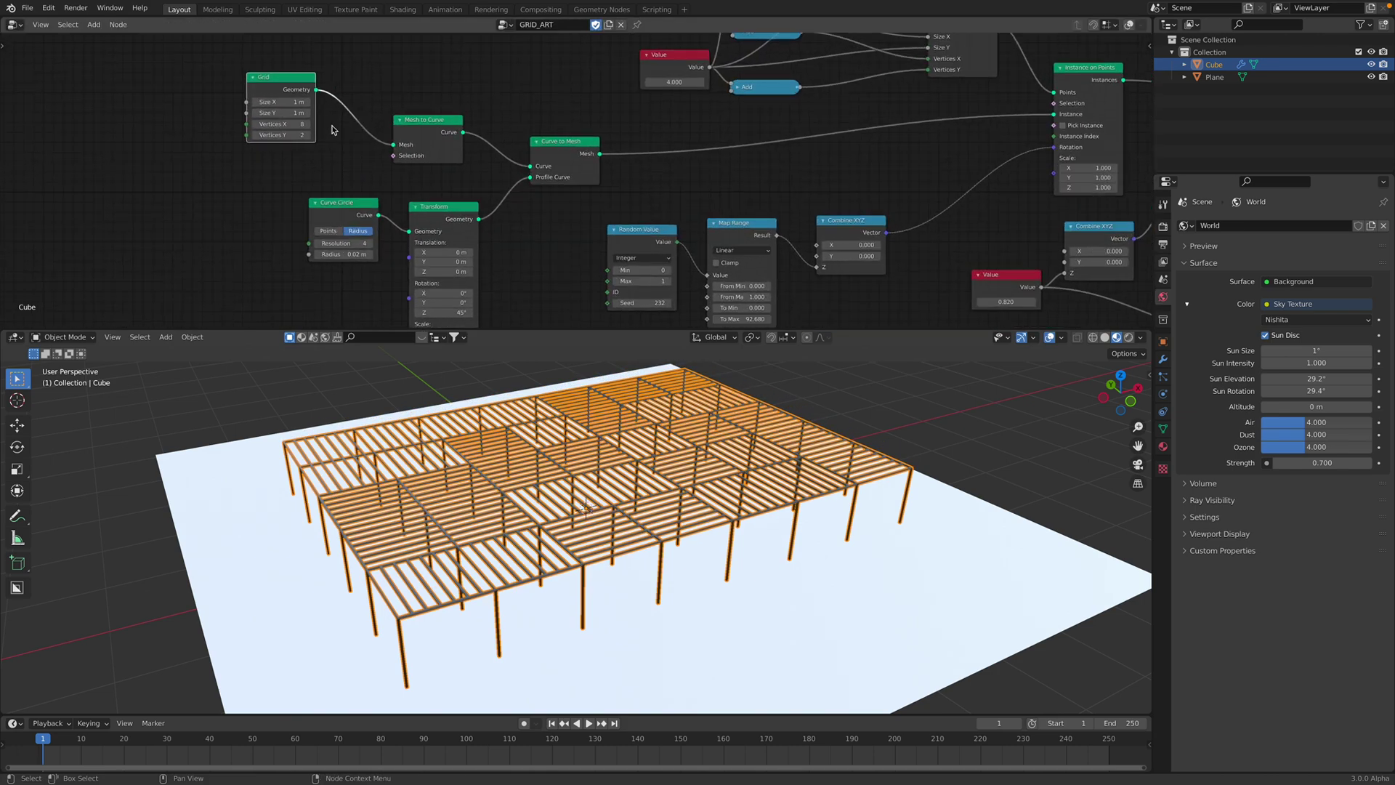
middle_click_drag(334, 128, 371, 134)
scroll(343, 136, "up", 1)
scroll(343, 139, "down", 1)
left_click_drag(308, 90, 299, 85)
left_click_drag(376, 207, 335, 201)
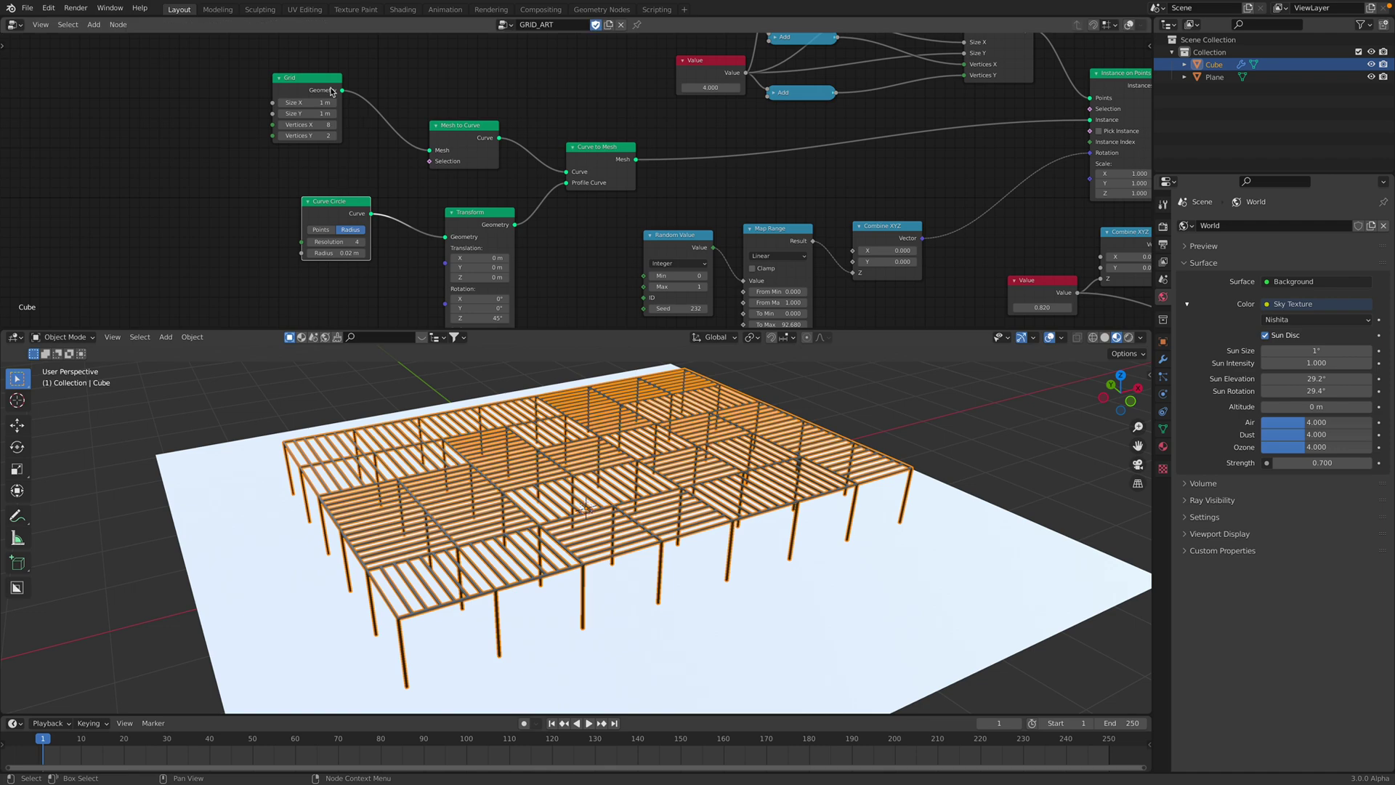
- Adjust the spacing between the slat Grid node and the Mesh to Curve node ahead of Curve to Mesh
left_click_drag(323, 84, 289, 70)
left_click_drag(447, 134, 398, 120)
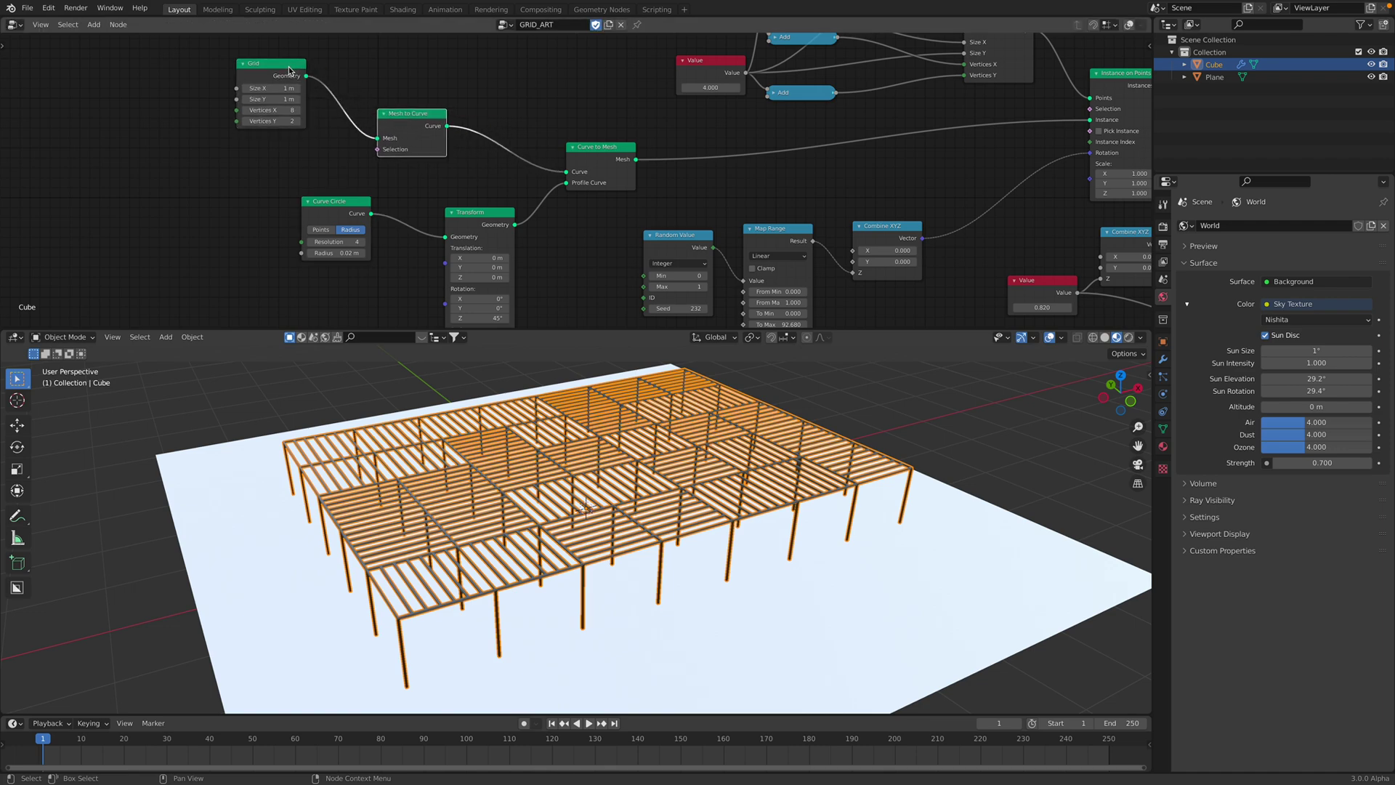
left_click_drag(290, 70, 303, 82)
left_click_drag(414, 124, 470, 121)
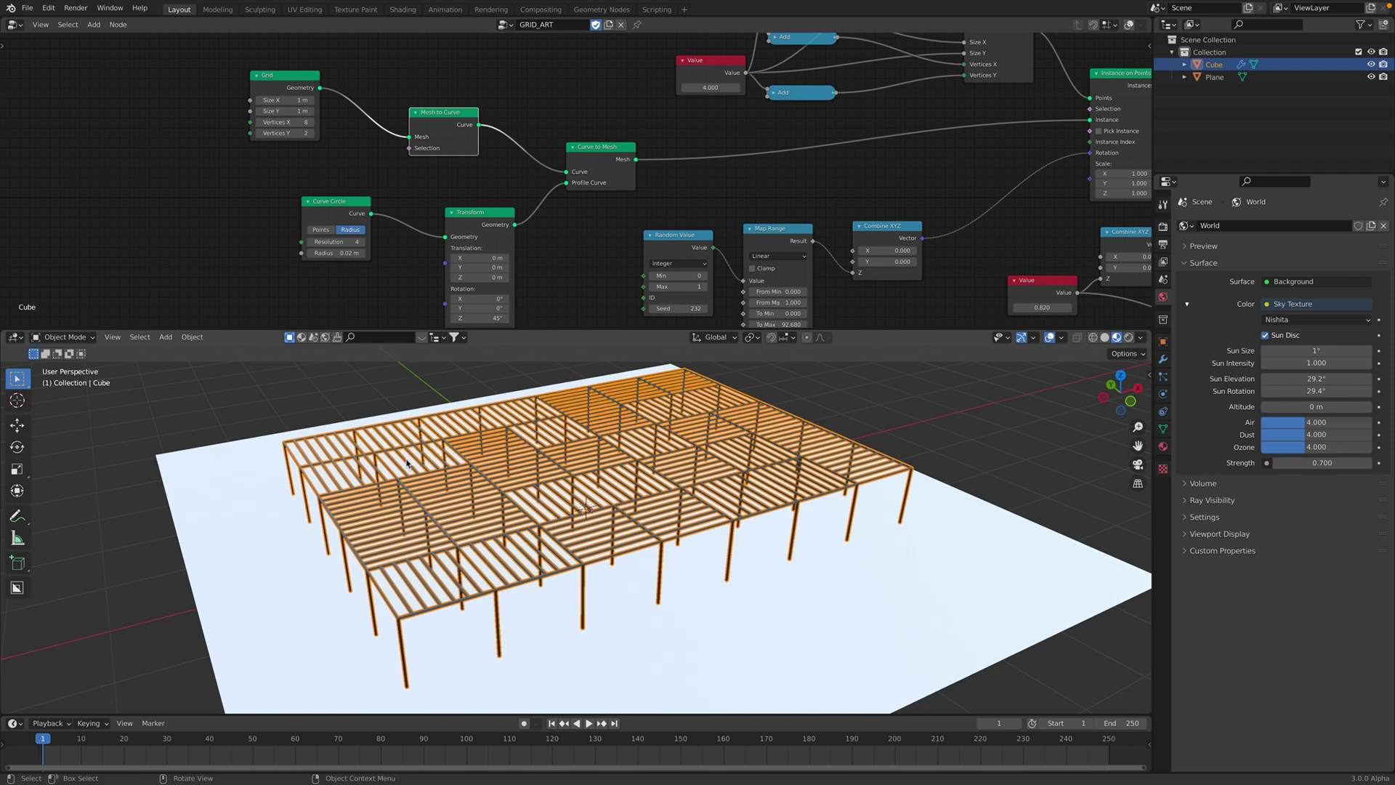
left_click_drag(288, 96, 302, 104)
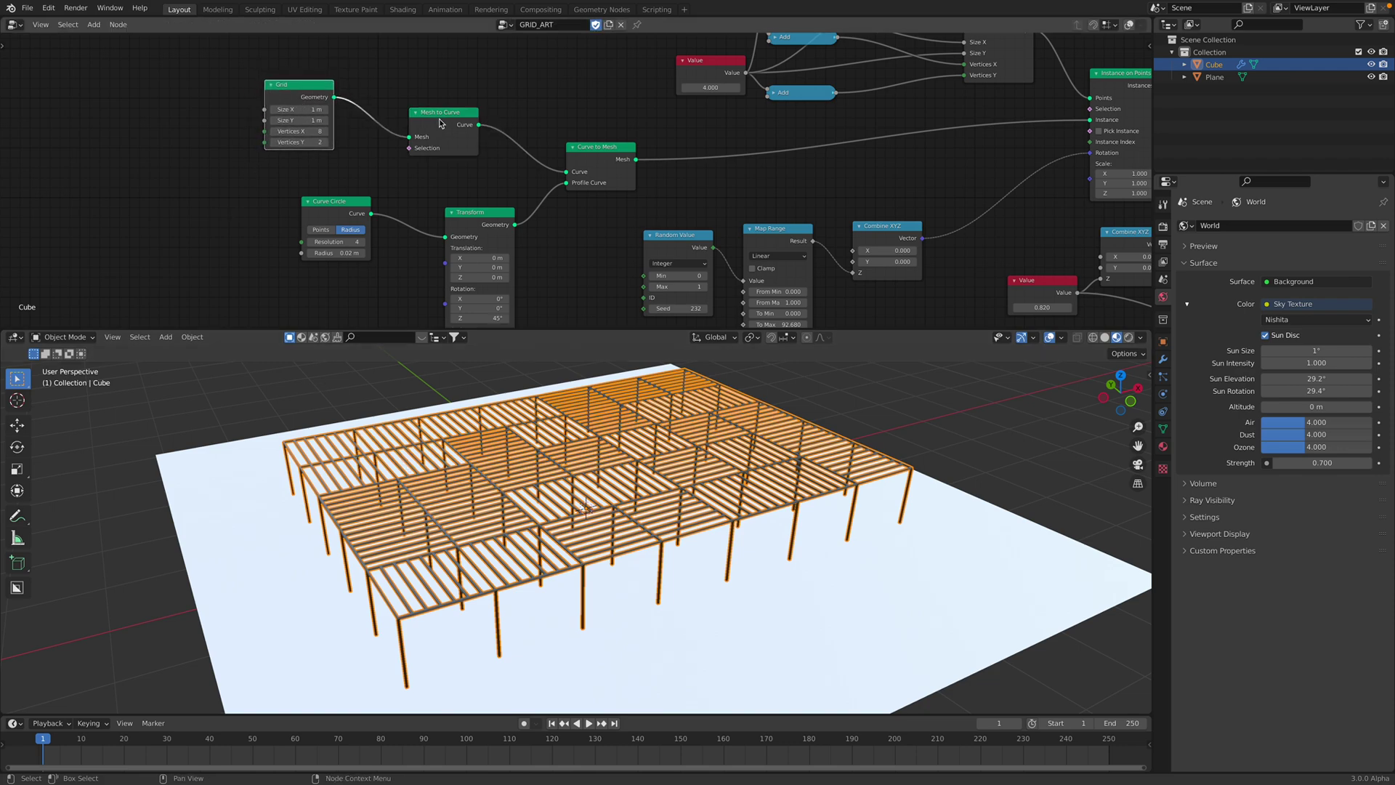
left_click_drag(441, 120, 445, 114)
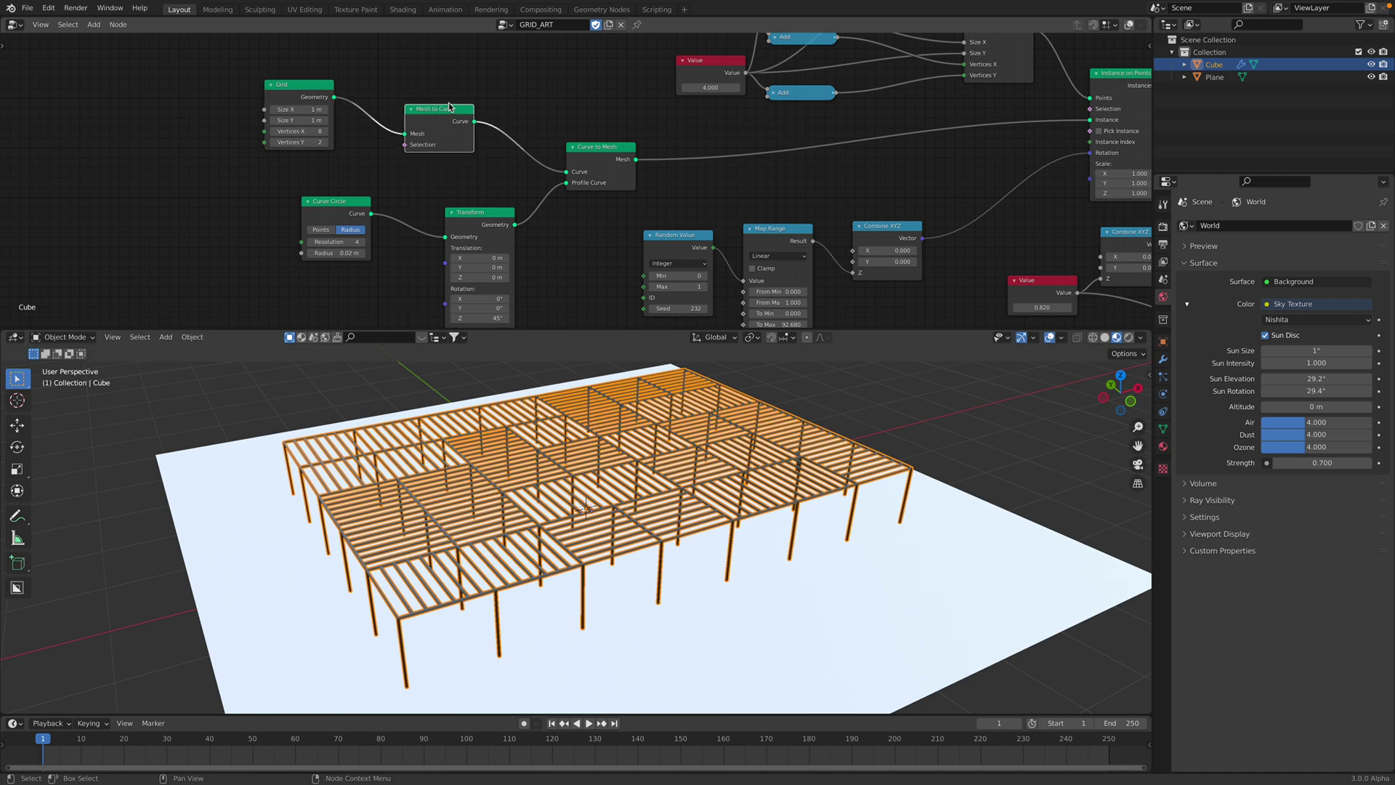
- Annotate a freehand square with vertical slats in the empty space beside the pavilion, and nudge the Mesh to Curve node
middle_click_drag(518, 120, 459, 96)
mouse_move(559, 435)
middle_mouse_down()
mouse_move(570, 465)
mouse_move(577, 454)
middle_mouse_up()
middle_click_drag(833, 494, 754, 485)
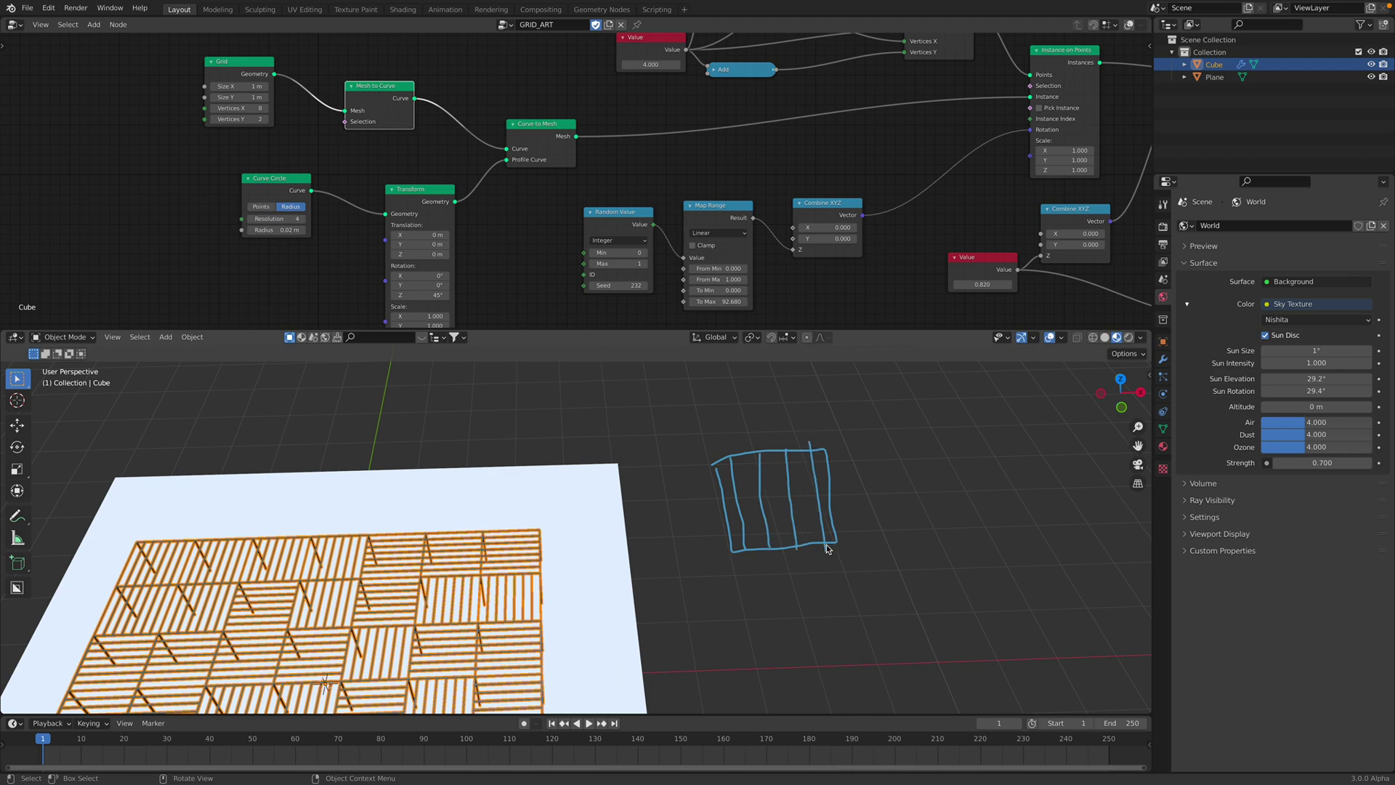
middle_click_drag(819, 510, 720, 526, "shift")
left_click_drag(380, 93, 384, 99)
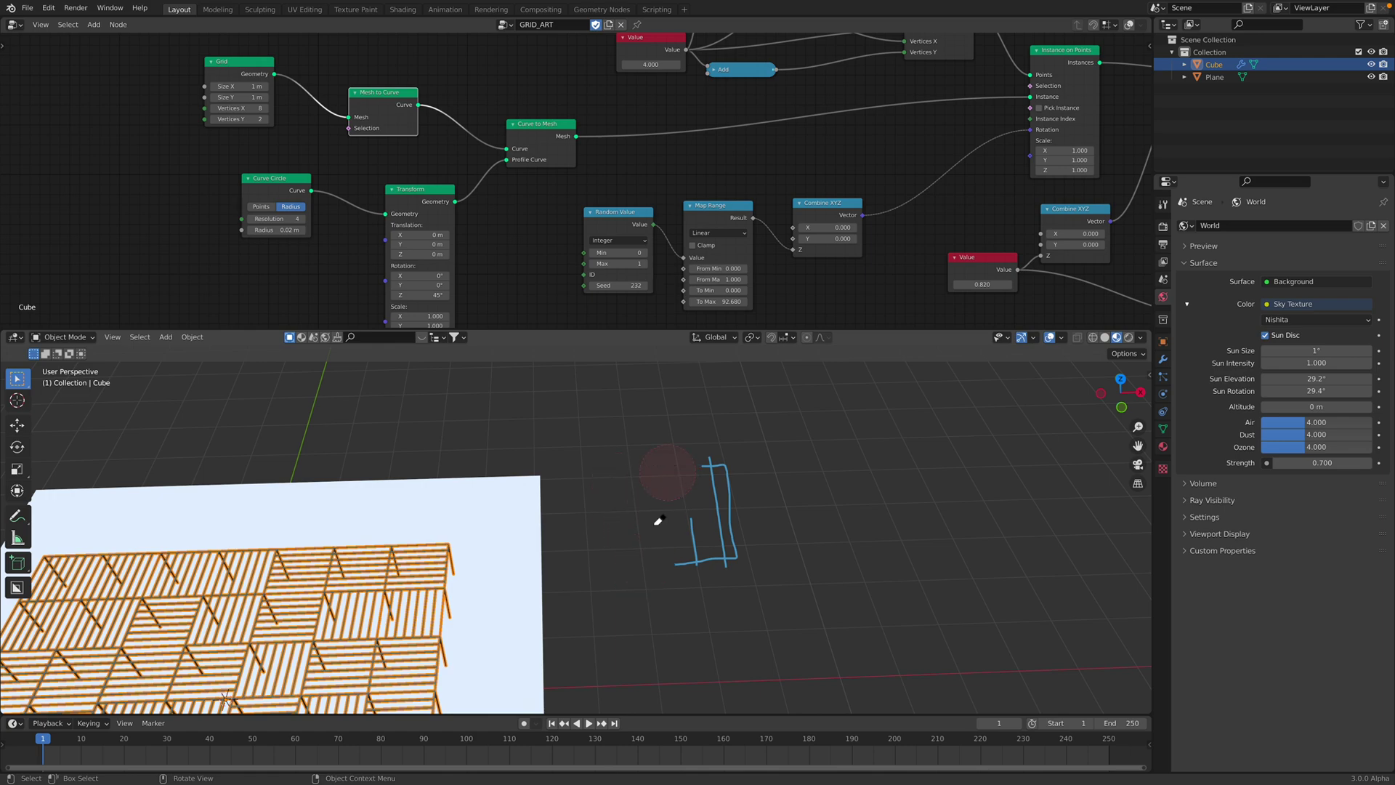
- Move the profile Transform node up beside Curve to Mesh and reposition the Curve Circle node next to it
middle_click_drag(693, 485, 898, 456, "shift")
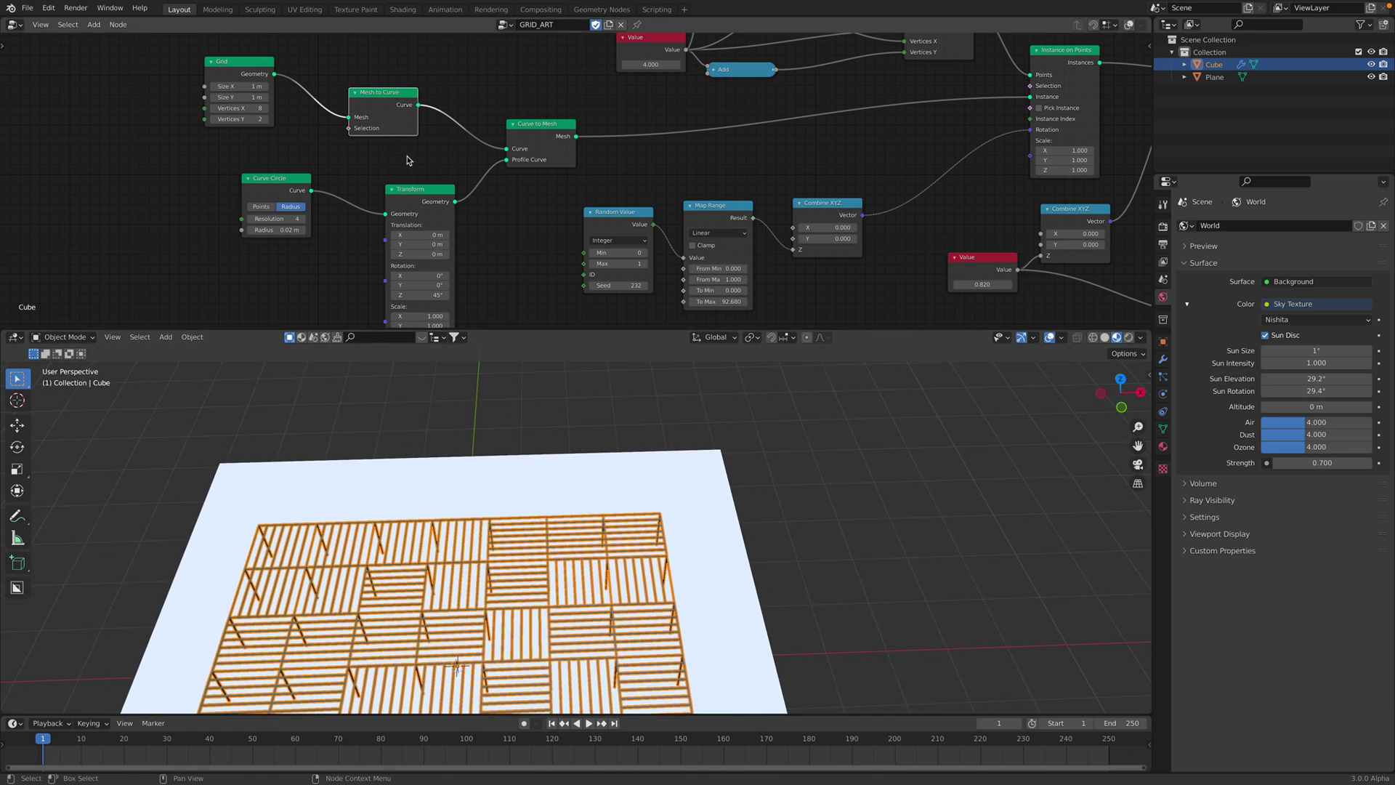
left_click_drag(419, 192, 402, 167)
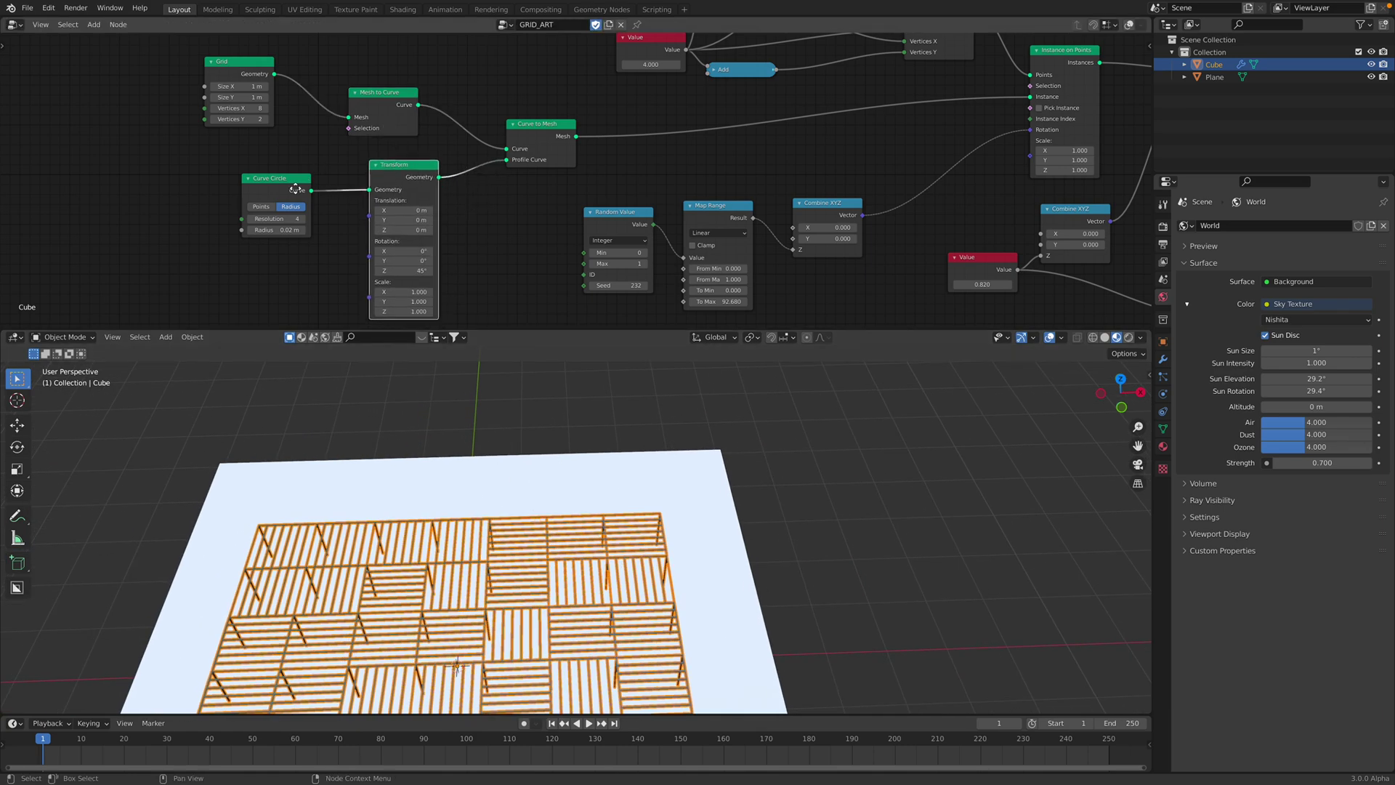
left_click_drag(295, 189, 305, 200)
middle_click_drag(368, 517, 446, 459, "shift")
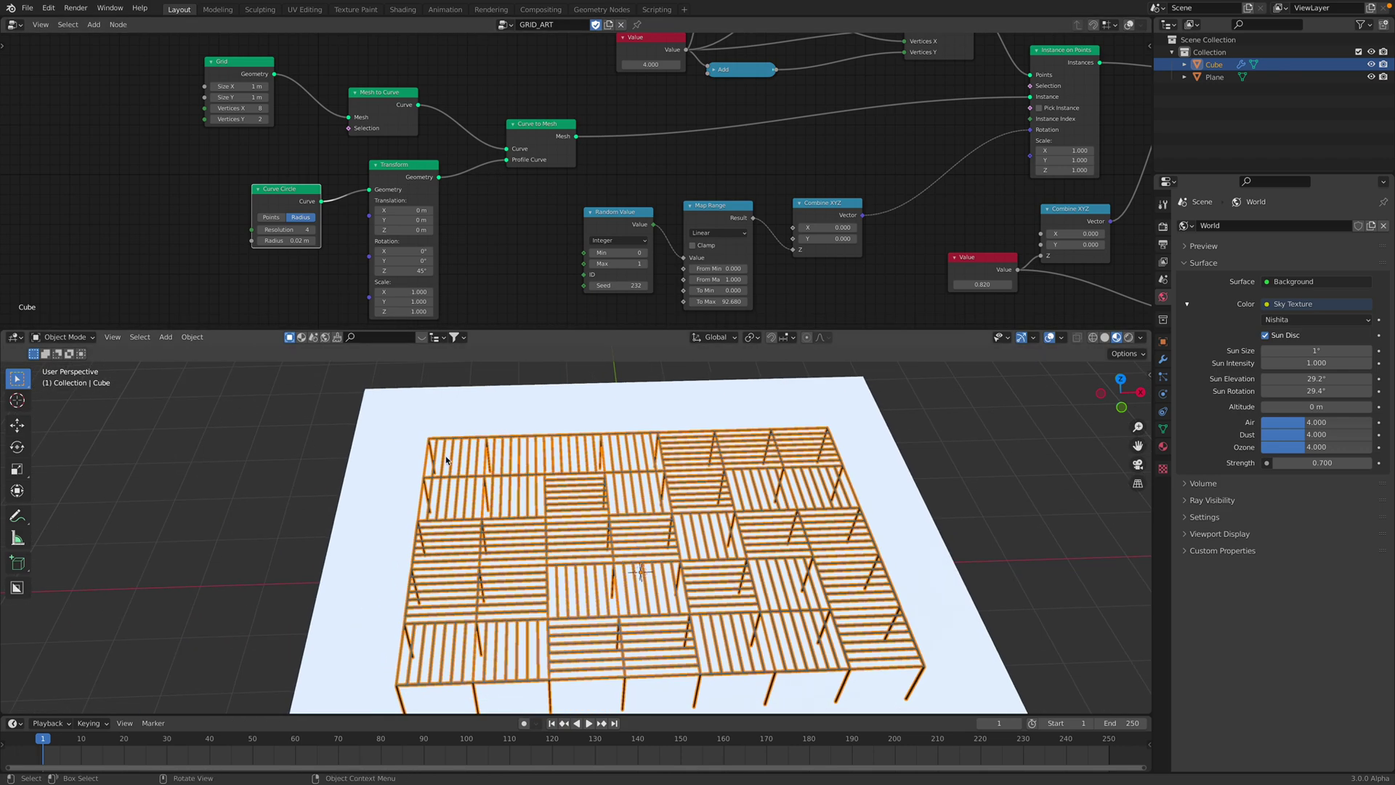
left_click_drag(293, 194, 292, 191)
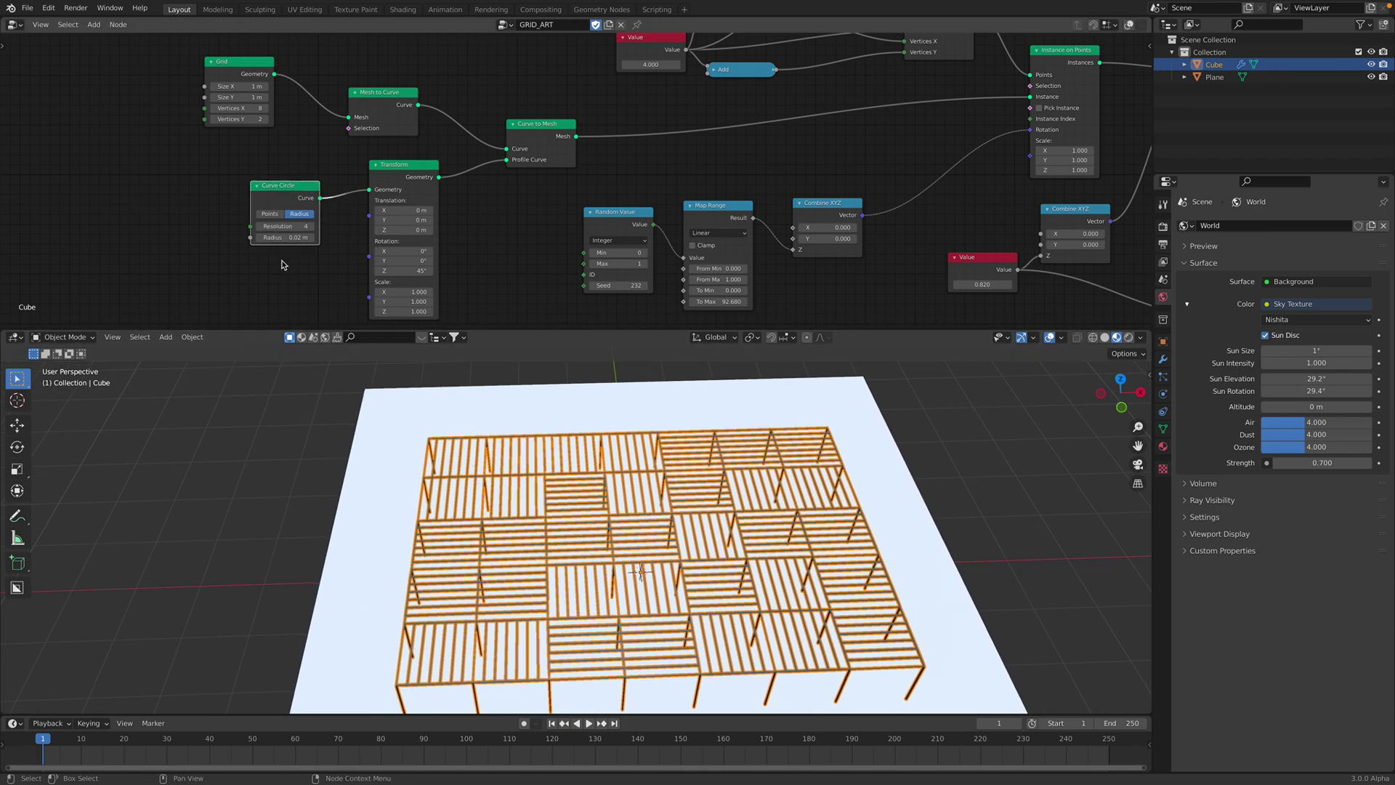
- Set the slat profile Curve Circle's resolution to 8 and inspect the rounder slats up close
middle_click_drag(457, 501, 481, 501)
mouse_move(285, 237)
left_mouse_down()
mouse_move(318, 237)
mouse_move(294, 237)
left_mouse_up()
mouse_move(538, 567)
middle_mouse_down()
mouse_move(558, 572)
mouse_move(534, 552)
middle_mouse_up()
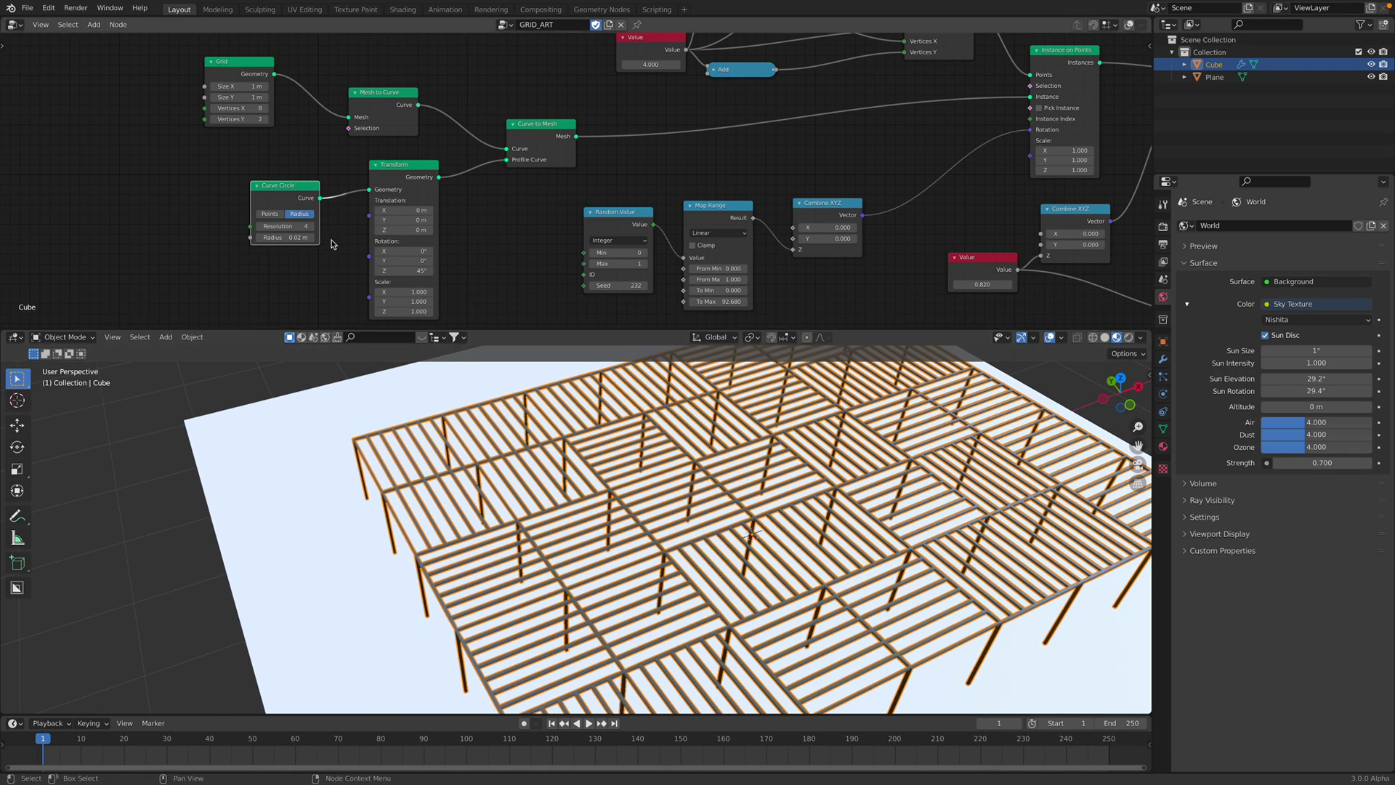
left_click_drag(286, 238, 294, 237)
type("8")
key("Return")
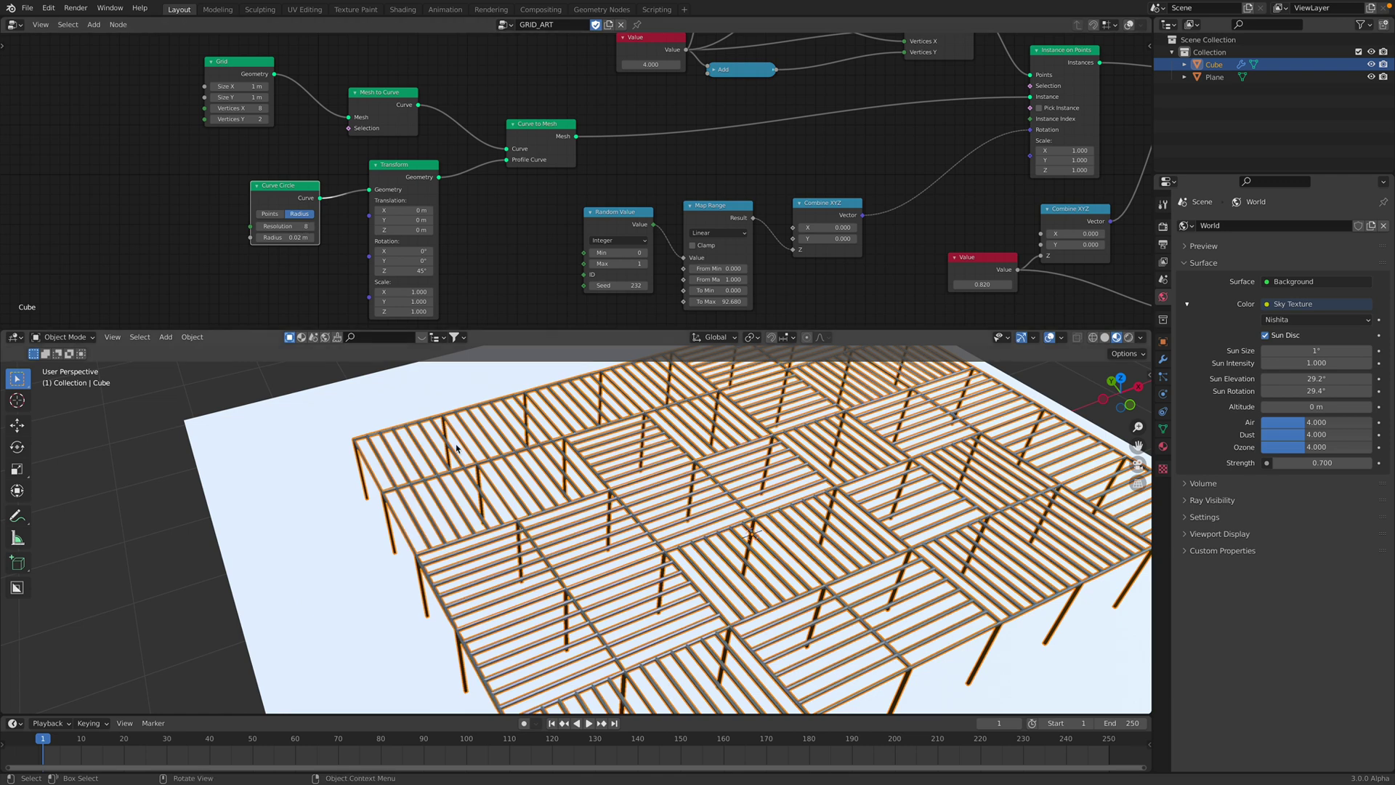
middle_click_drag(635, 545, 661, 543)
scroll(660, 543, "up", 3)
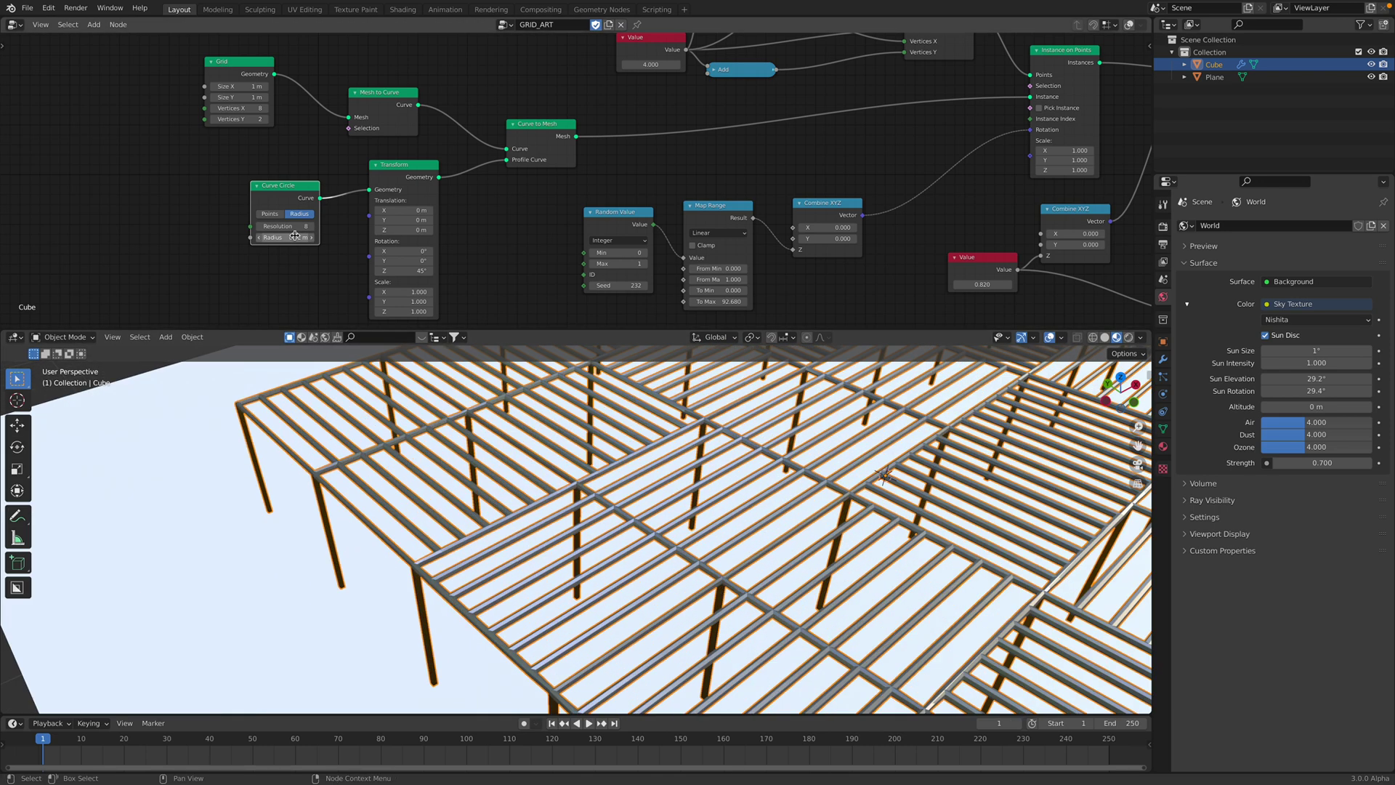
- Set the slat profile Curve Circle's resolution to 4 for square slats
type("4")
key("Return")
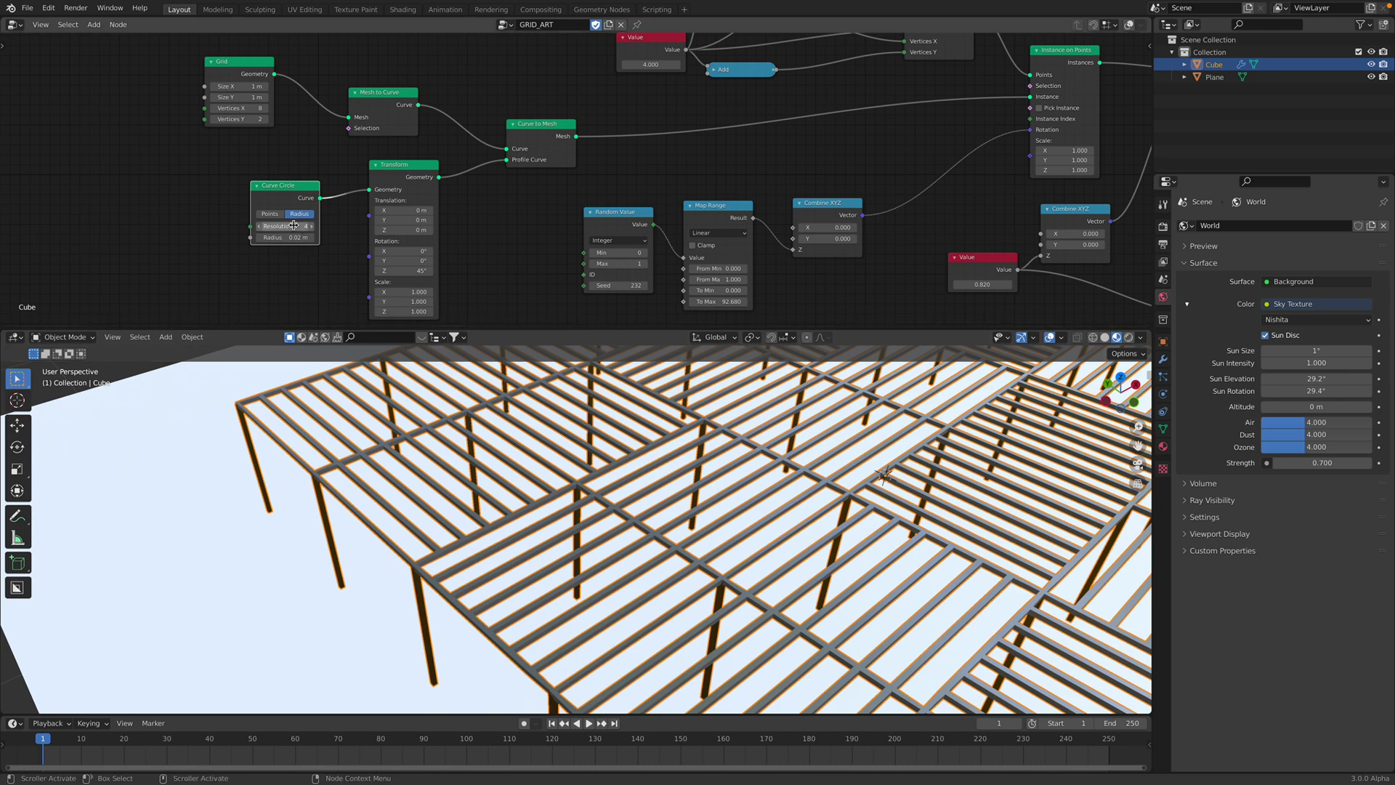
middle_click_drag(534, 532, 528, 520)
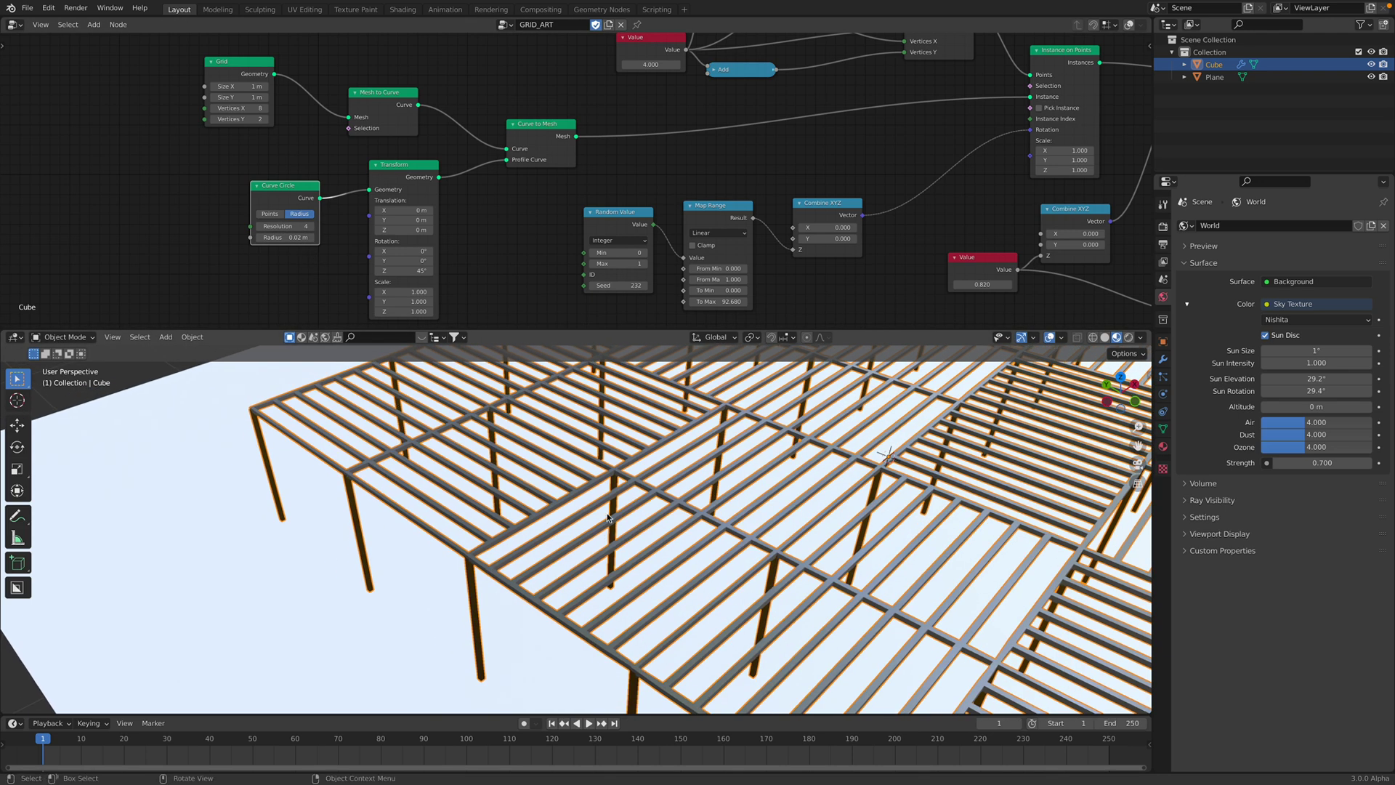
- Move the Random Value, Map Range and Combine XYZ nodes up close to the Rotation input of the slat Instance on Points node
middle_click_drag(591, 133, 211, 208)
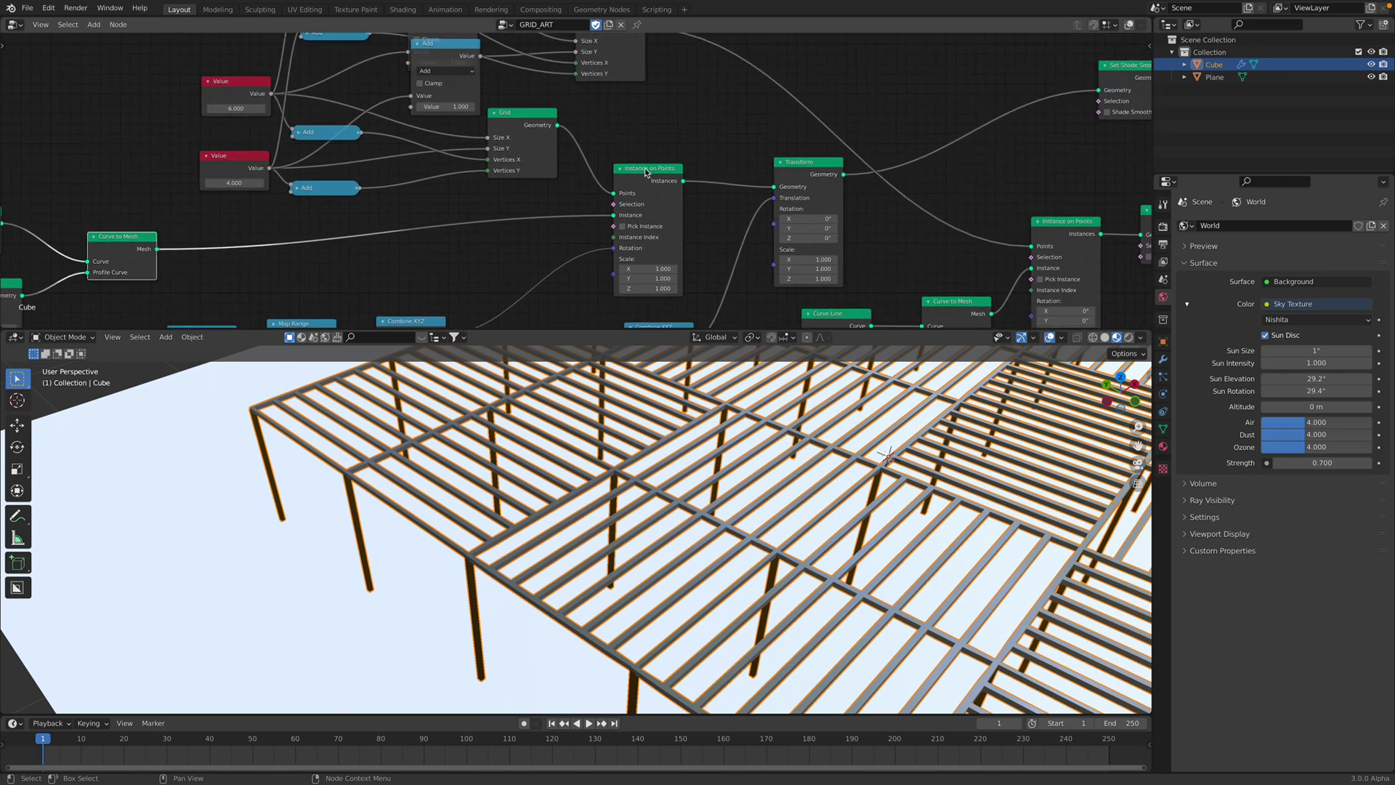
left_click_drag(645, 173, 644, 178)
middle_click_drag(644, 178, 647, 188)
scroll(683, 457, "down", 2)
middle_click_drag(683, 456, 519, 464, "shift")
middle_click_drag(446, 293, 579, 163)
left_click_drag(550, 202, 593, 174)
left_click_drag(441, 206, 522, 148)
left_click_drag(591, 177, 635, 147)
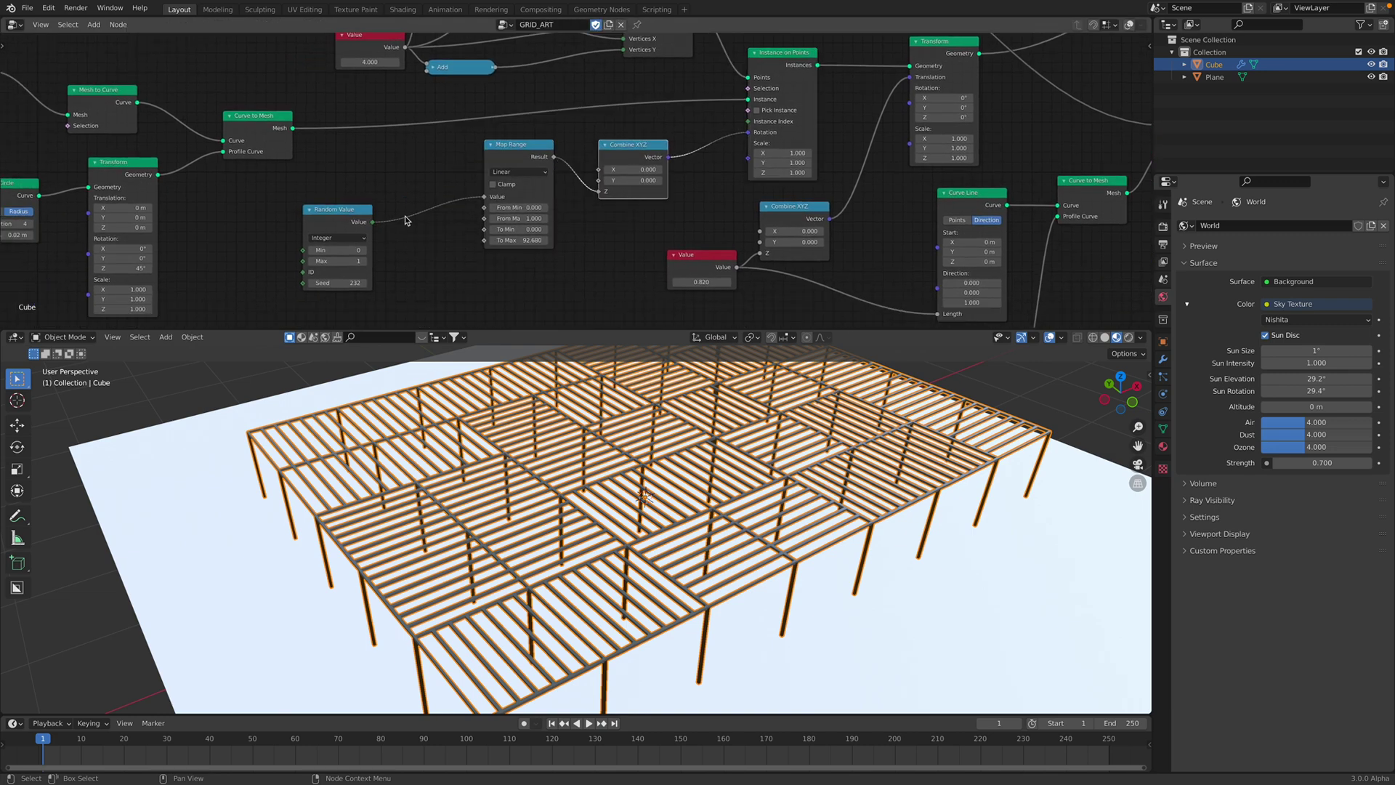
left_click_drag(362, 214, 455, 169)
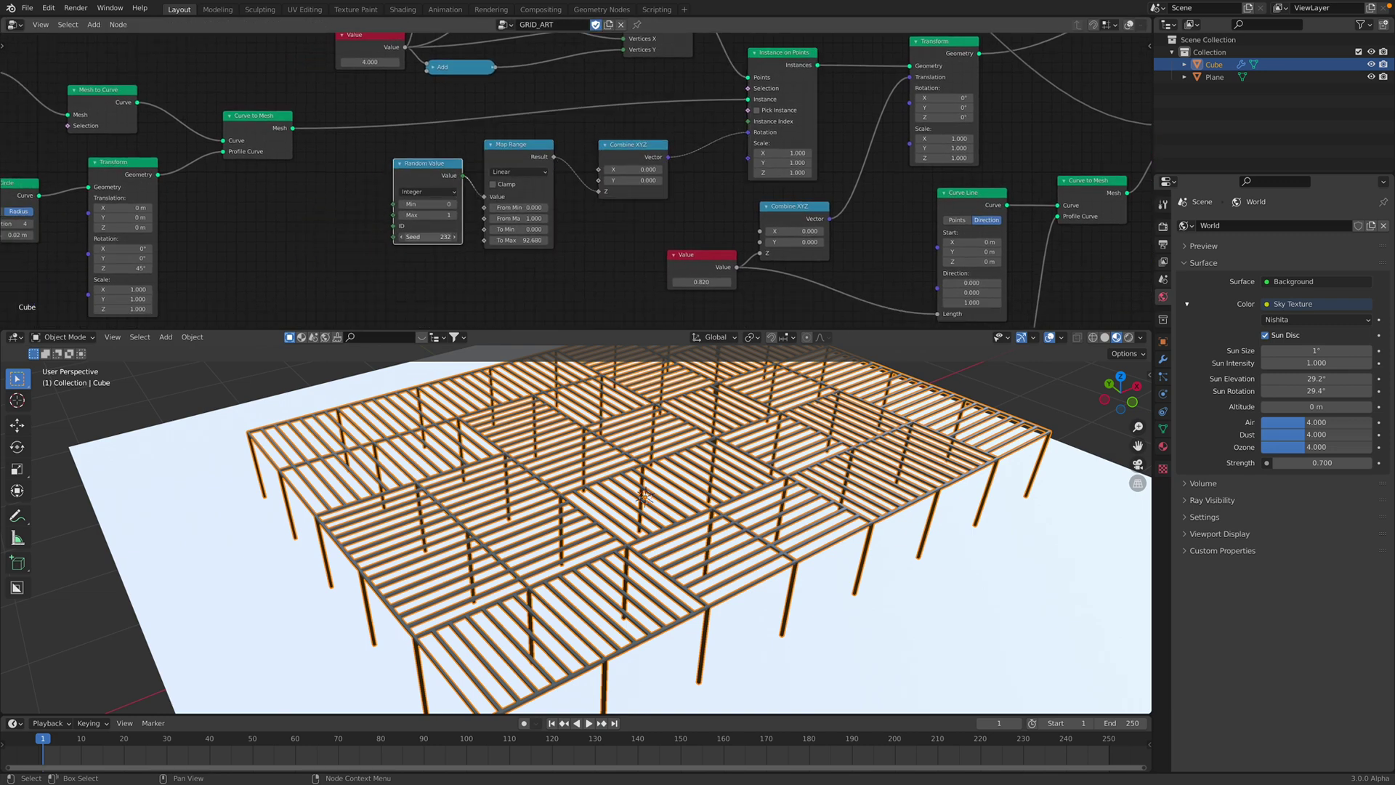
- Vary the Random Value seed to reshuffle the slat directions, ending on 416
left_click_drag(435, 237, 438, 236)
middle_click_drag(603, 518, 639, 519)
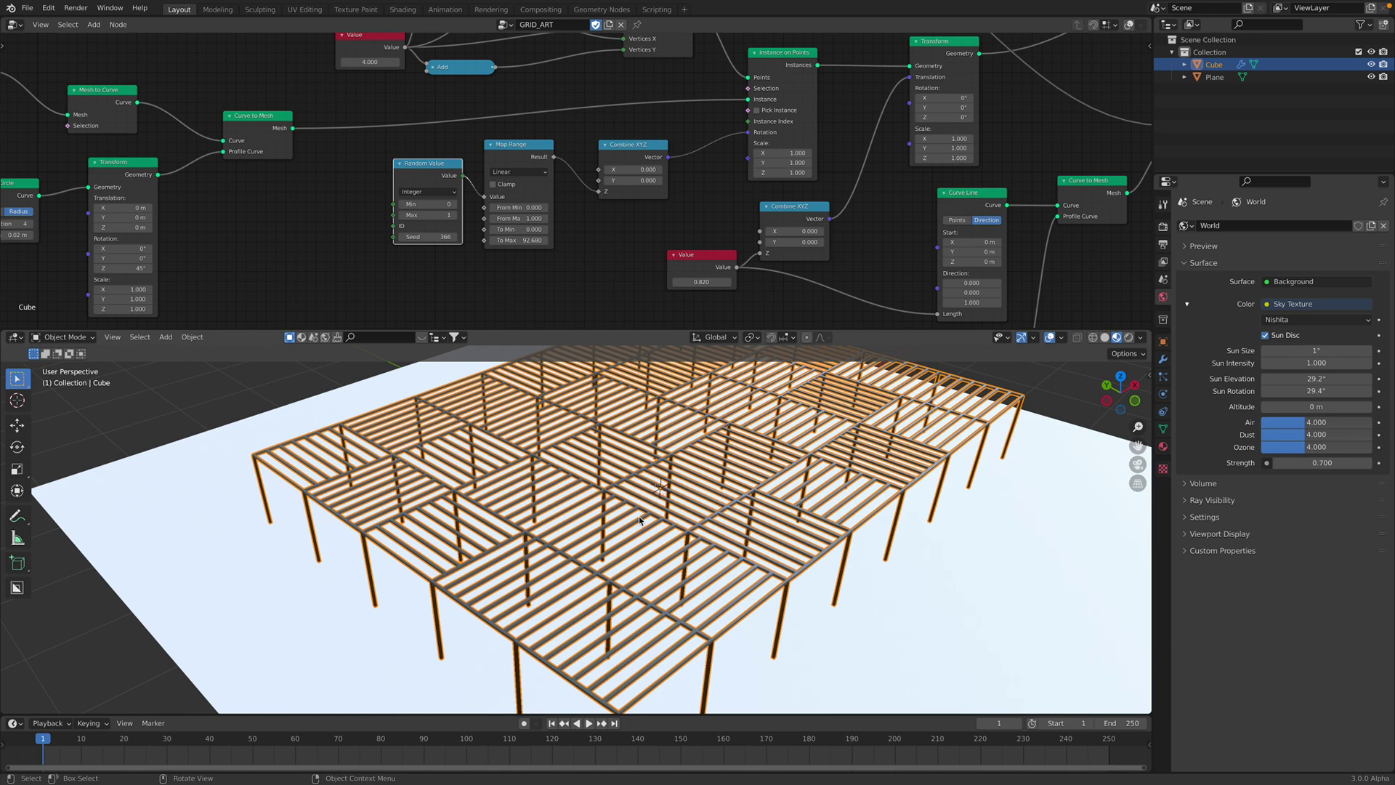
left_click_drag(436, 237, 439, 237)
- Enter 90 for the Map Range node's To Max and adjust it to 91.120, checking the slat rotation
scroll(523, 272, "up", 2)
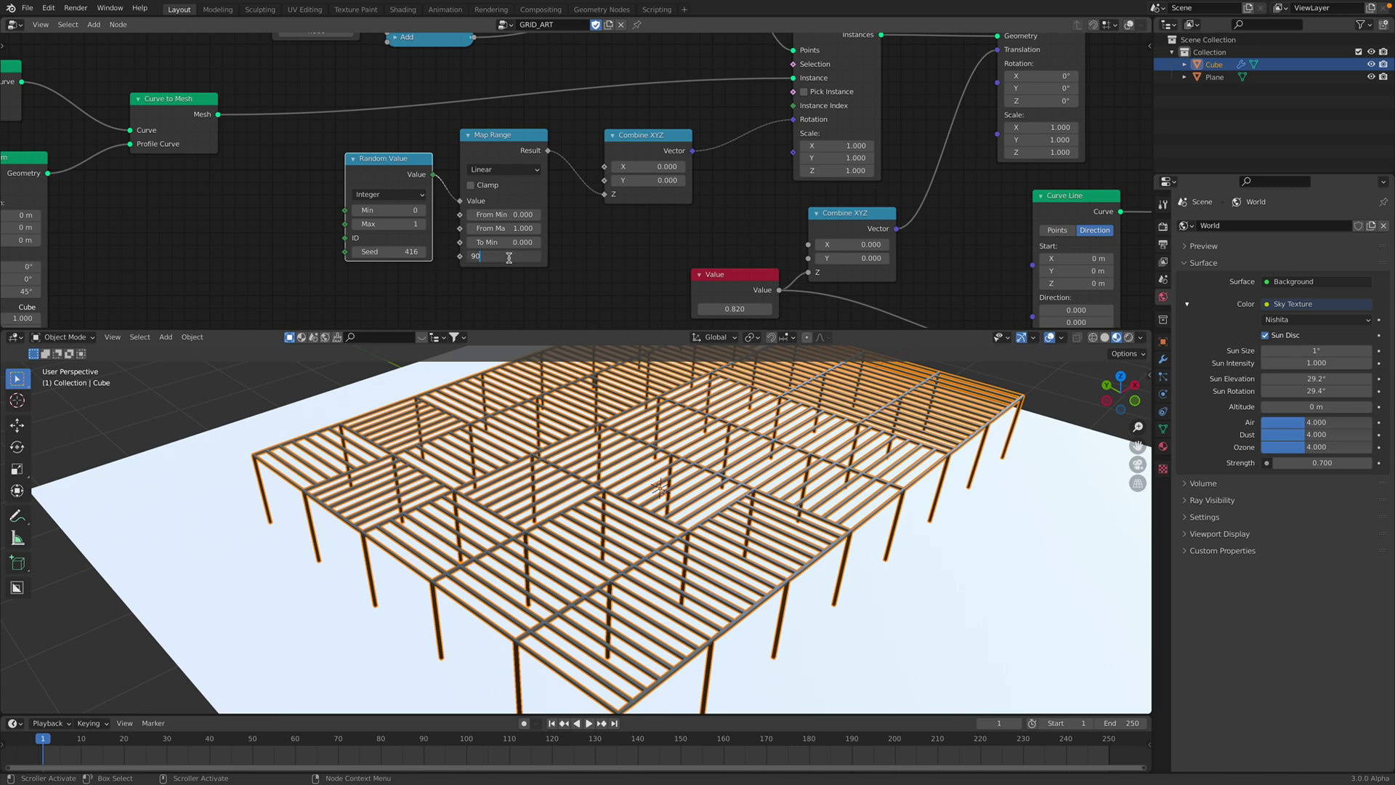
key("Return")
left_click_drag(506, 256, 513, 256)
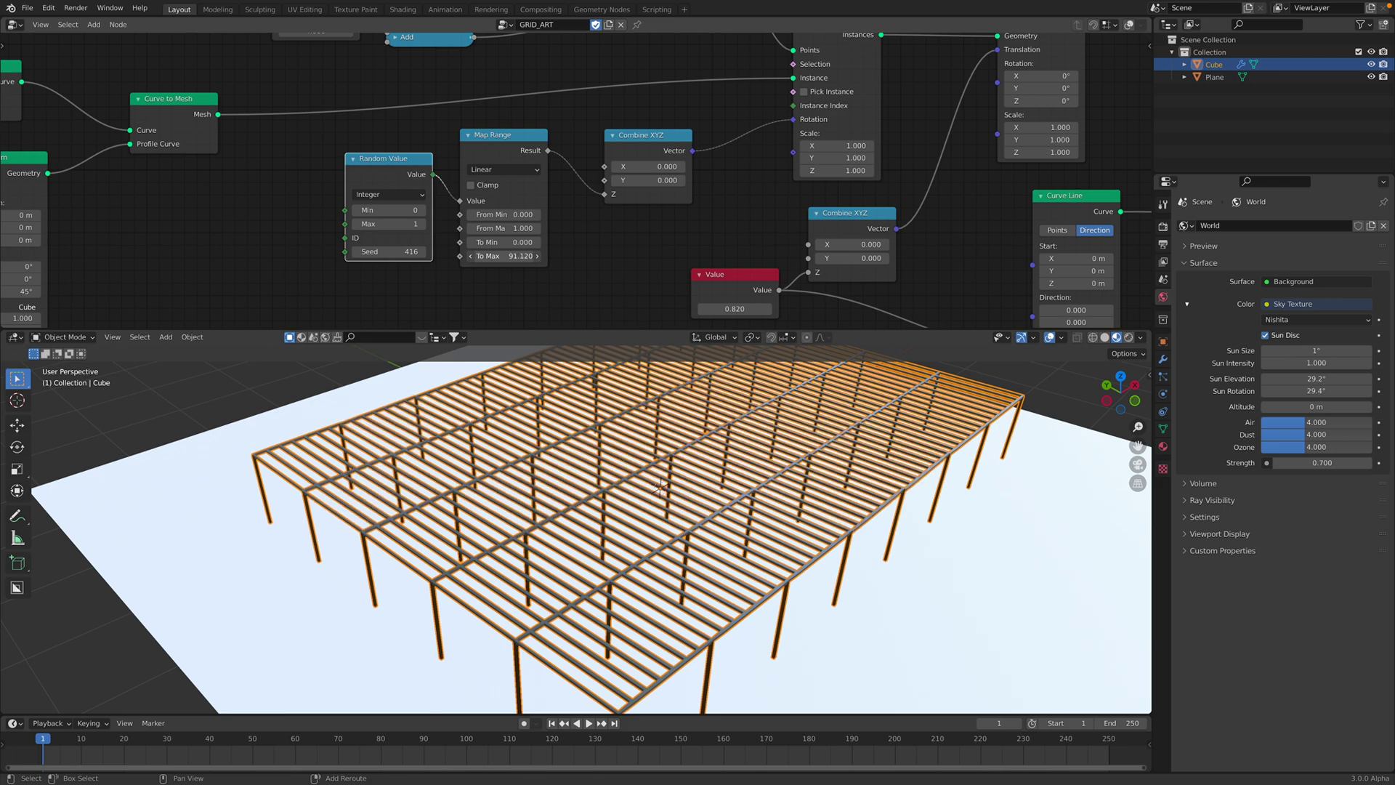
middle_click_drag(523, 474, 539, 474)
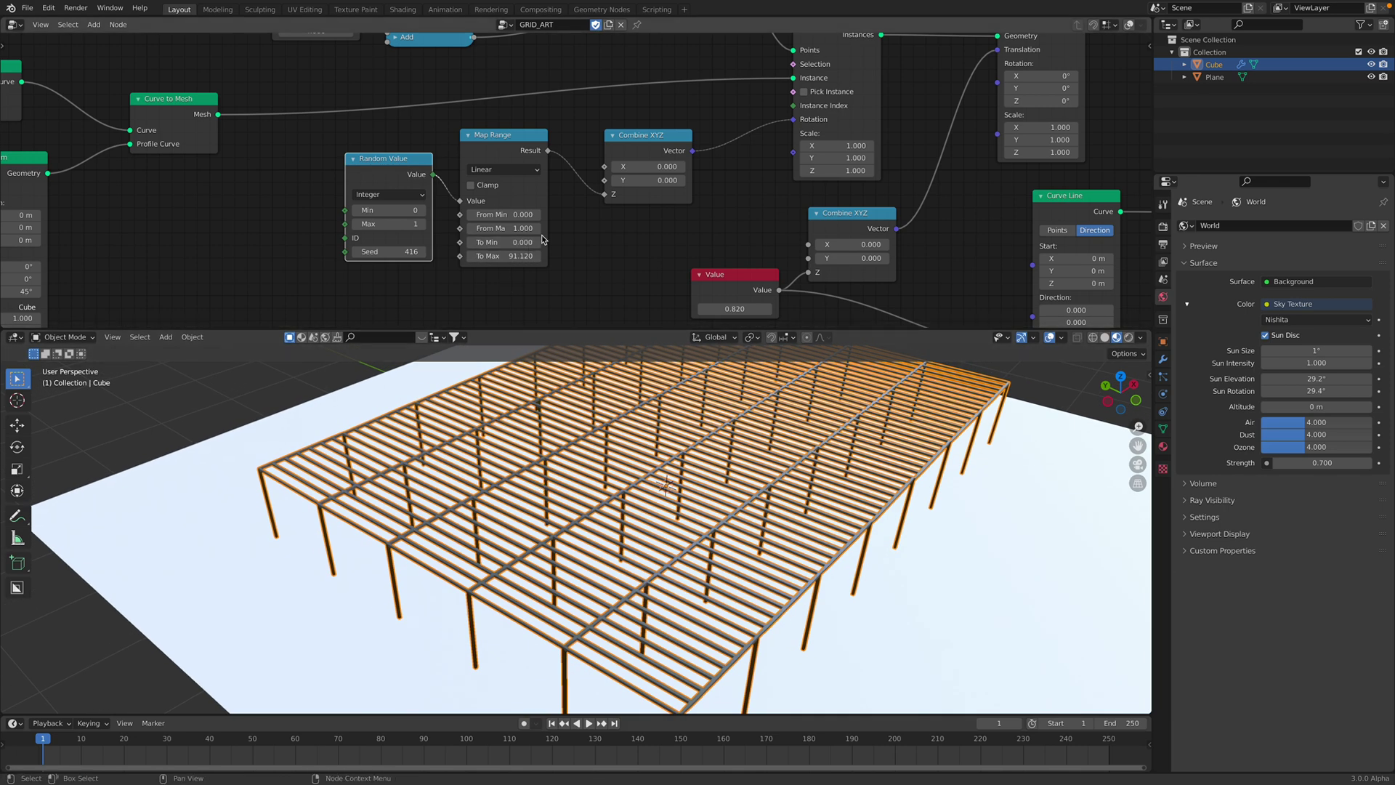
middle_click_drag(558, 236, 552, 241)
middle_click_drag(529, 471, 509, 472)
- Reposition the slat Instance on Points node between the lower Grid and the Transform node
middle_click_drag(636, 150, 529, 243)
left_click_drag(716, 131, 715, 124)
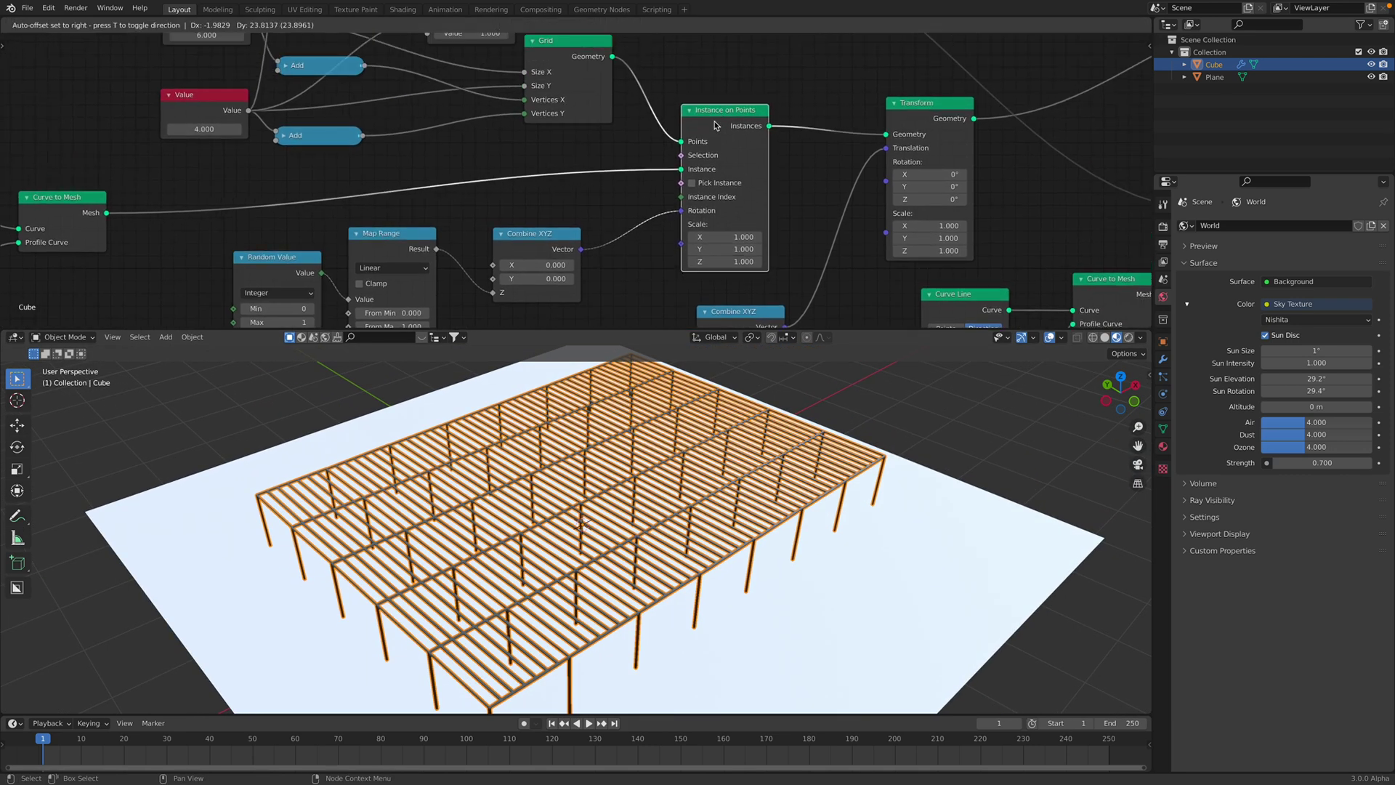
middle_click_drag(663, 128, 665, 139)
scroll(718, 152, "down", 1)
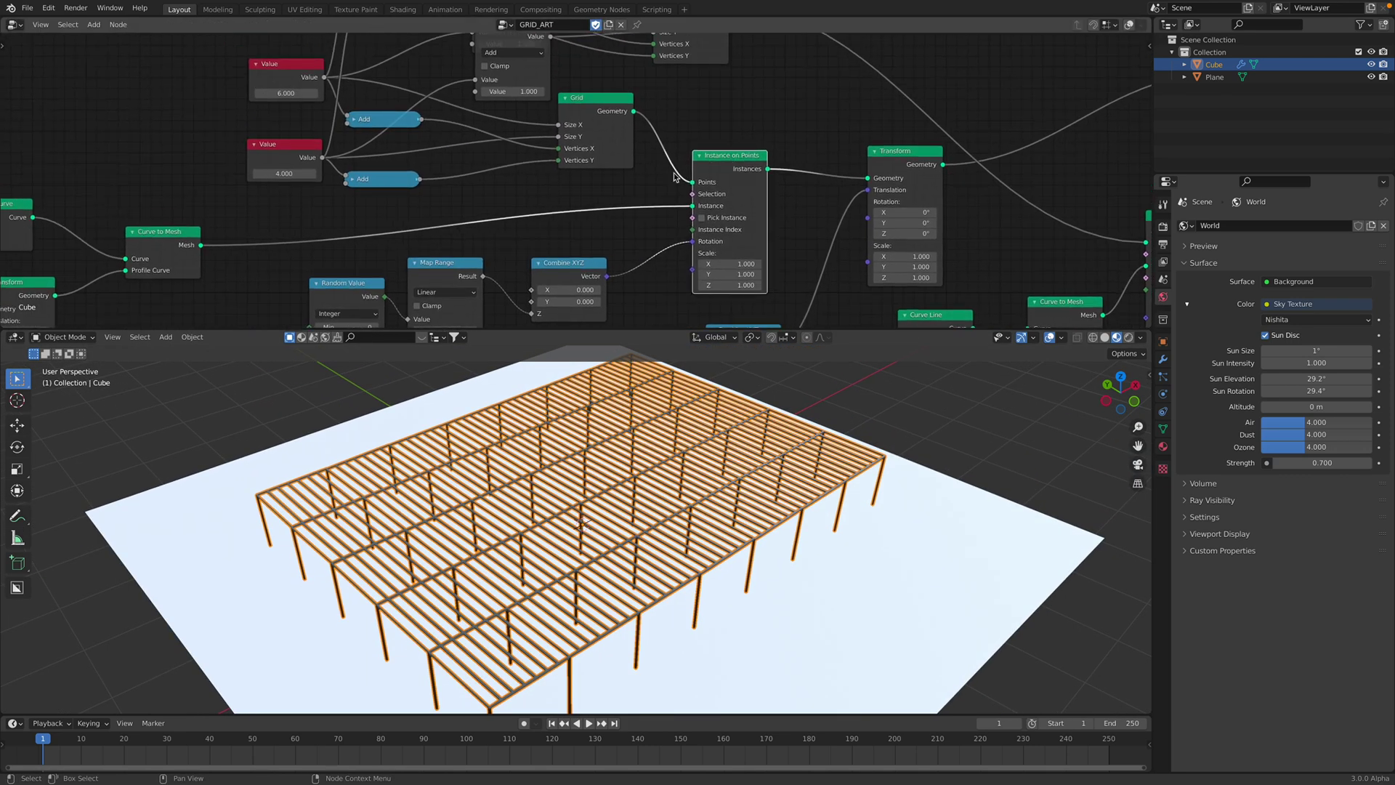
- Reposition the two grid-size Value nodes and adjust the Add nodes ahead of the Grid nodes
middle_click_drag(616, 500, 550, 525)
scroll(492, 201, "down", 2)
middle_click_drag(429, 145, 483, 228)
left_click_drag(363, 172, 329, 146)
mouse_move(436, 79)
left_mouse_down()
mouse_move(424, 72)
mouse_move(423, 104)
left_mouse_up()
left_click_drag(350, 227, 311, 204)
scroll(319, 171, "up", 1)
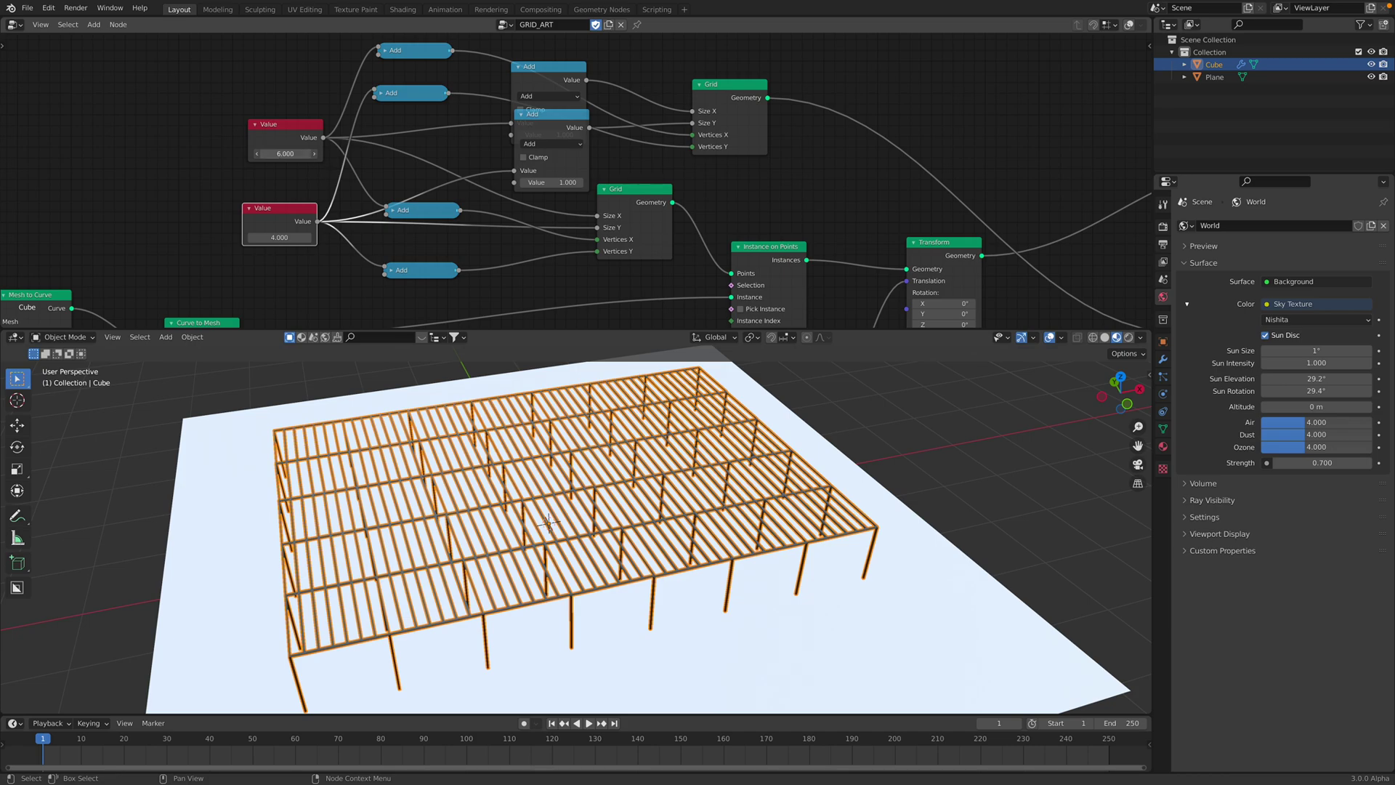
- Test the pavilion's X size by setting the upper Value node to 12 and reducing it to 4
left_click_drag(285, 153, 284, 160)
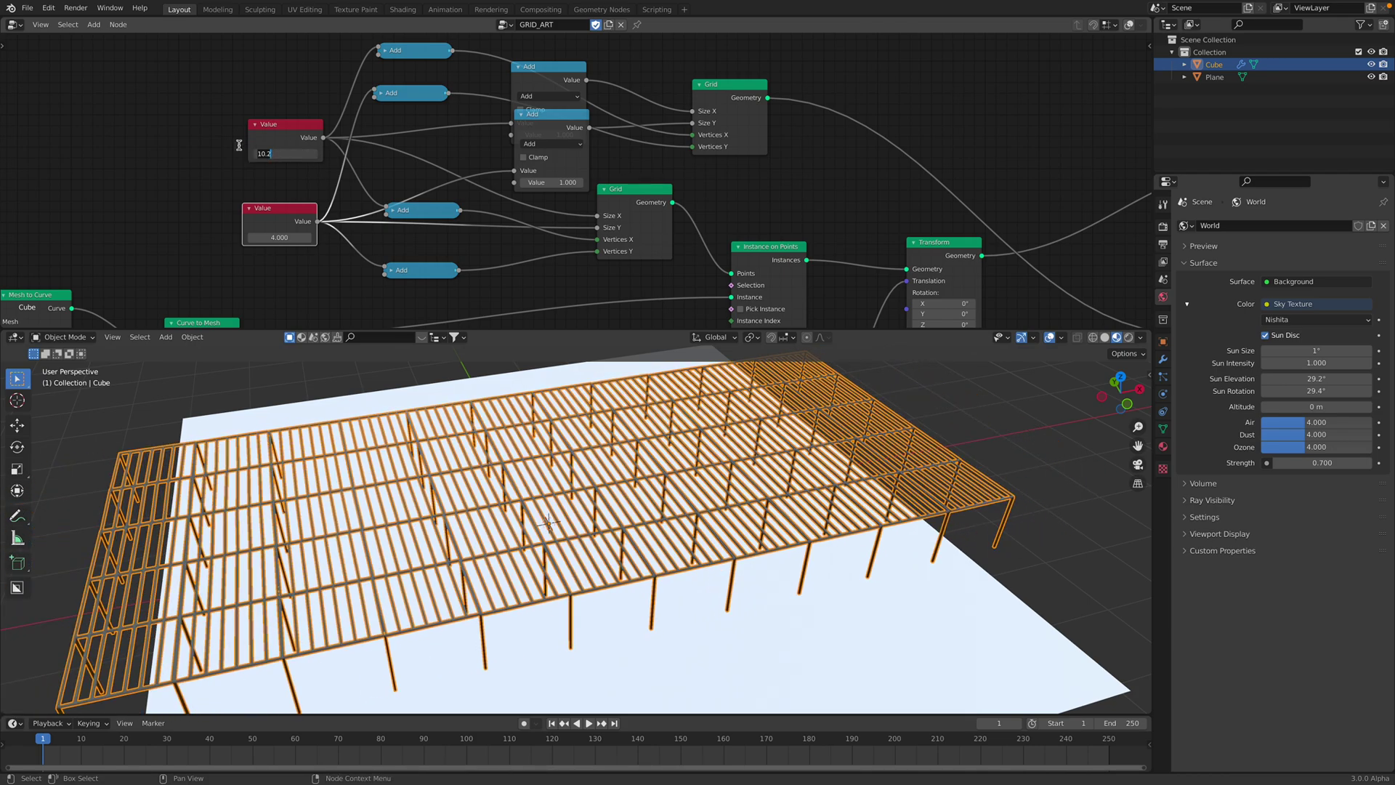
type("12")
key("Return")
left_click(270, 155)
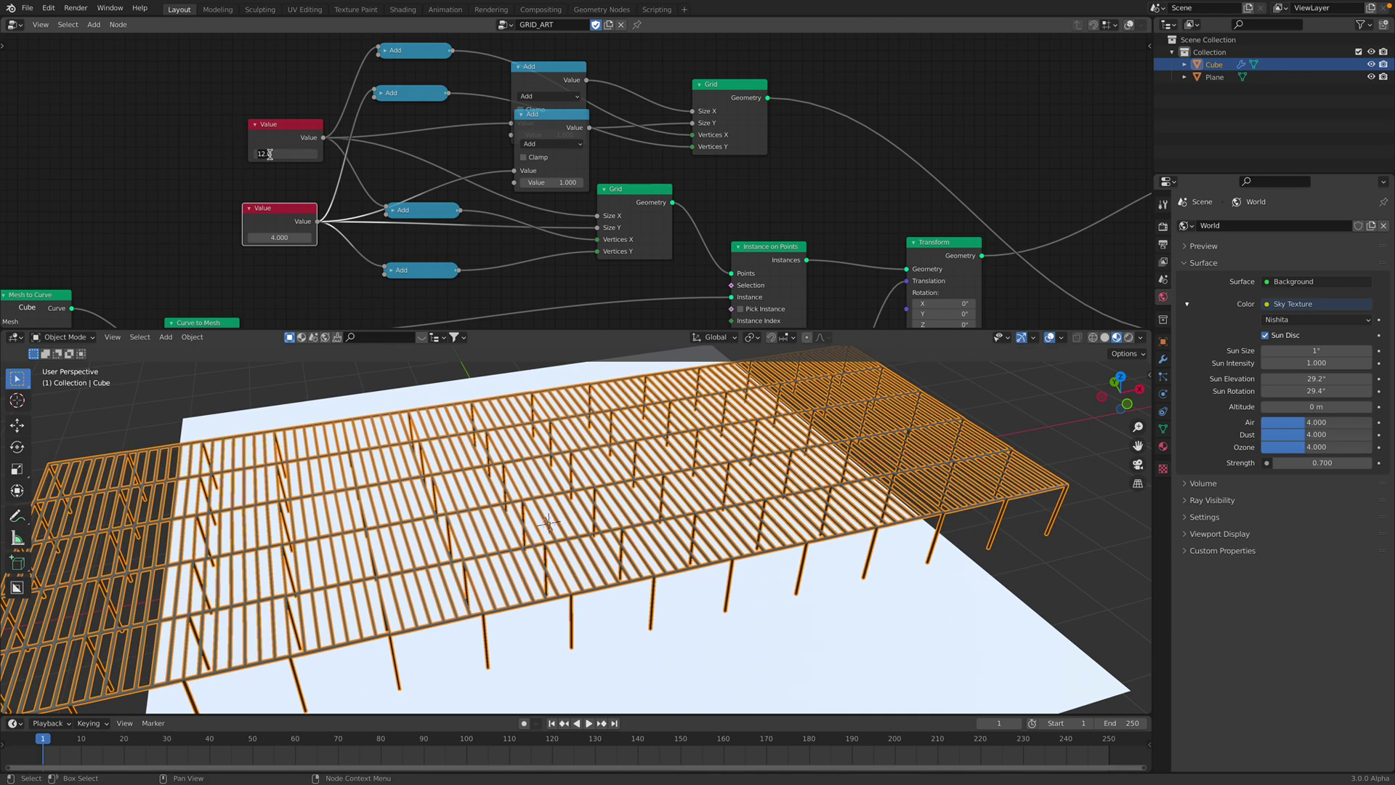
type(".0")
key("ctrl+a")
type("4")
key("Return")
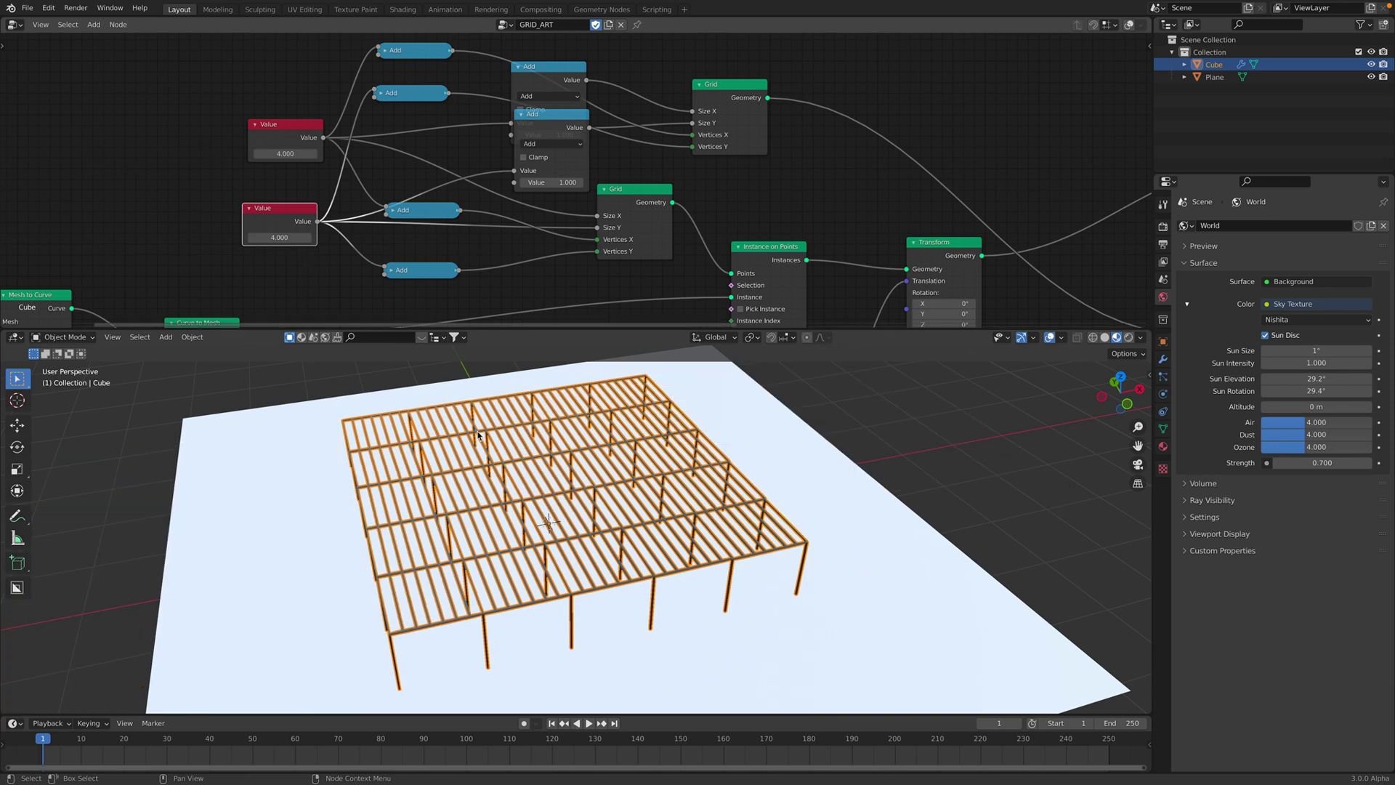
- Test the pavilion's Y size by setting the lower Value node to 8 and reducing it to 4
middle_click_drag(341, 436, 365, 437)
type("8")
key("Return")
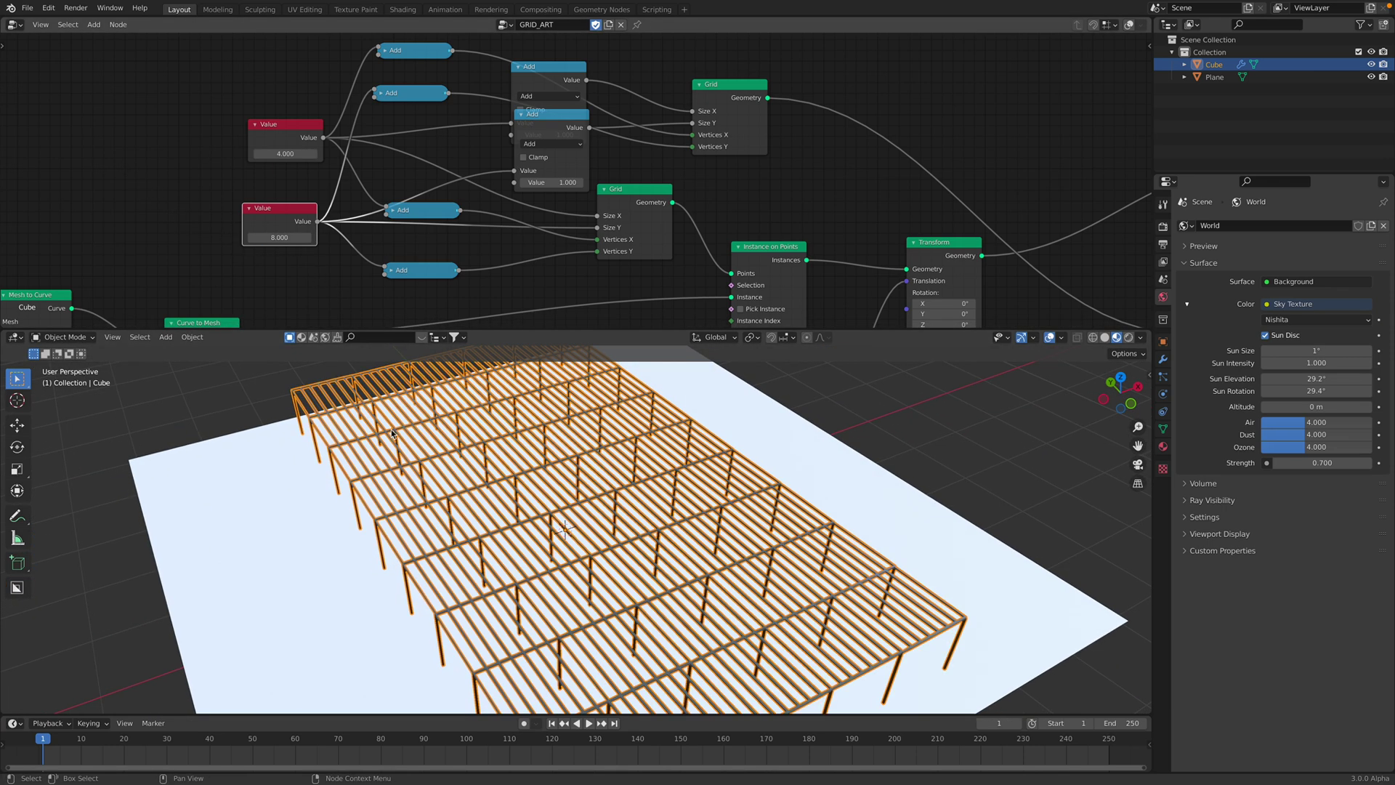
double_click(279, 238)
type("4")
key("Return")
- Set the upper Value node to 2 and the lower Value node to 6 for a long, narrow pavilion
middle_click_drag(320, 436, 271, 450)
type("2")
key("Return")
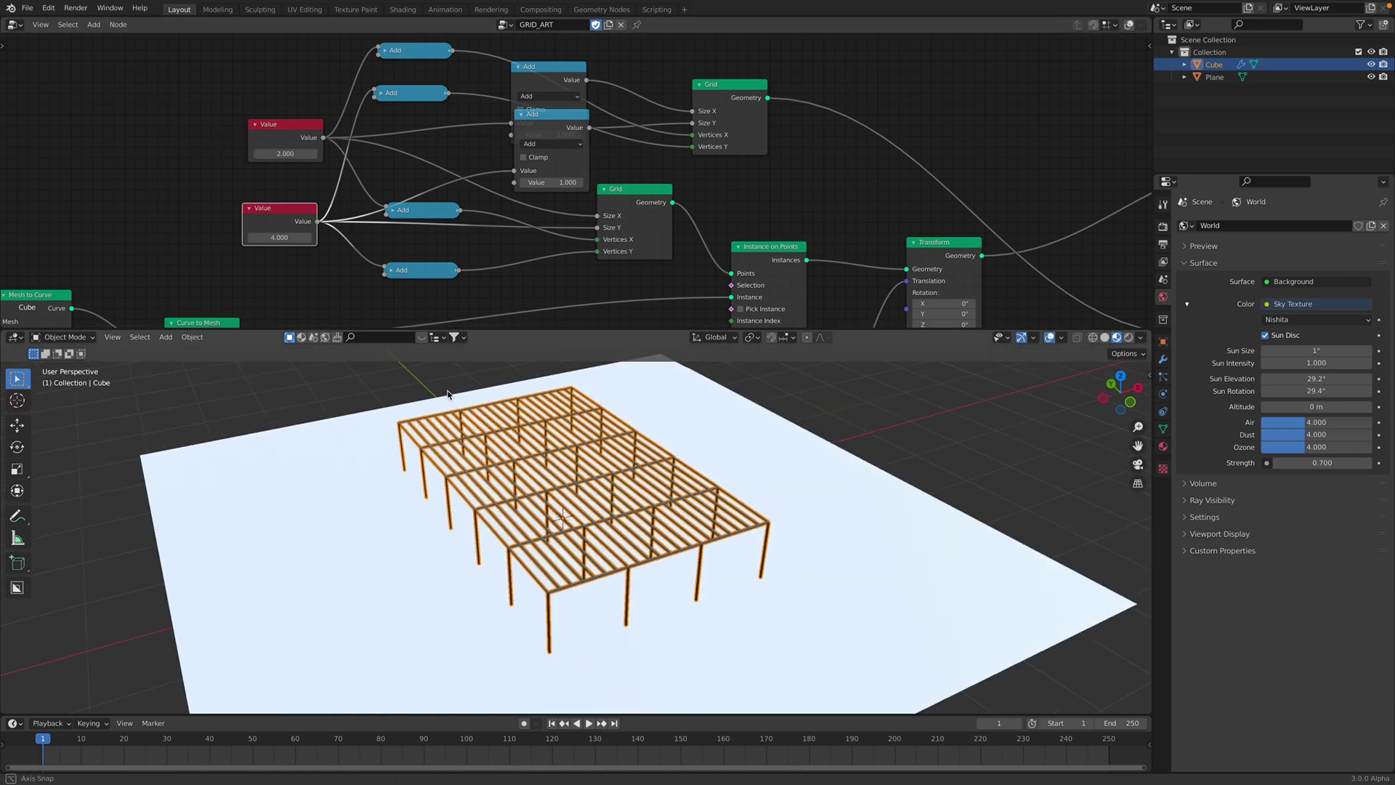
left_click_drag(292, 237, 342, 238)
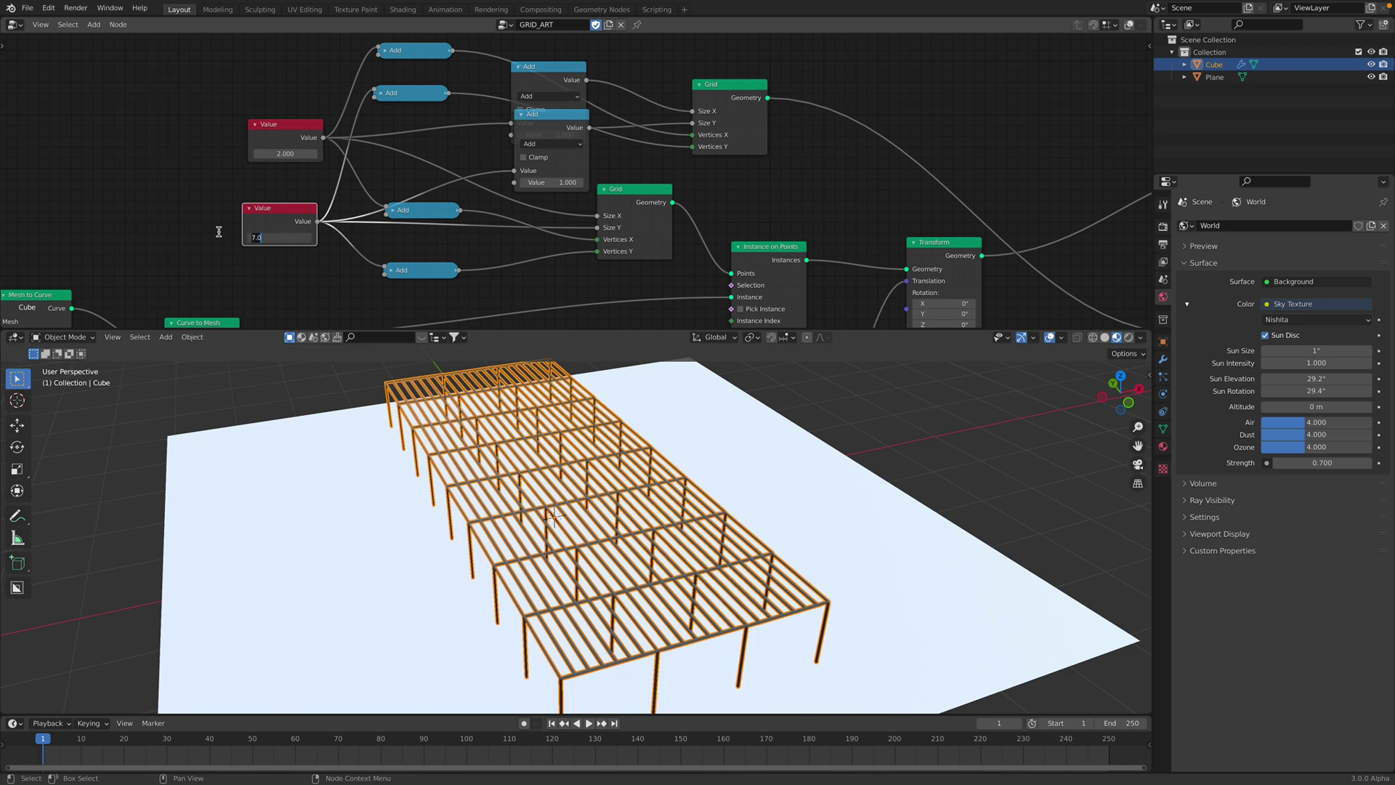
type("6")
key("Return")
- Move the two collapsed Add nodes feeding the lower Grid's vertex counts down below the Value nodes
middle_click_drag(364, 245, 361, 249)
left_click_drag(418, 271, 411, 285)
left_click_drag(418, 214, 413, 256)
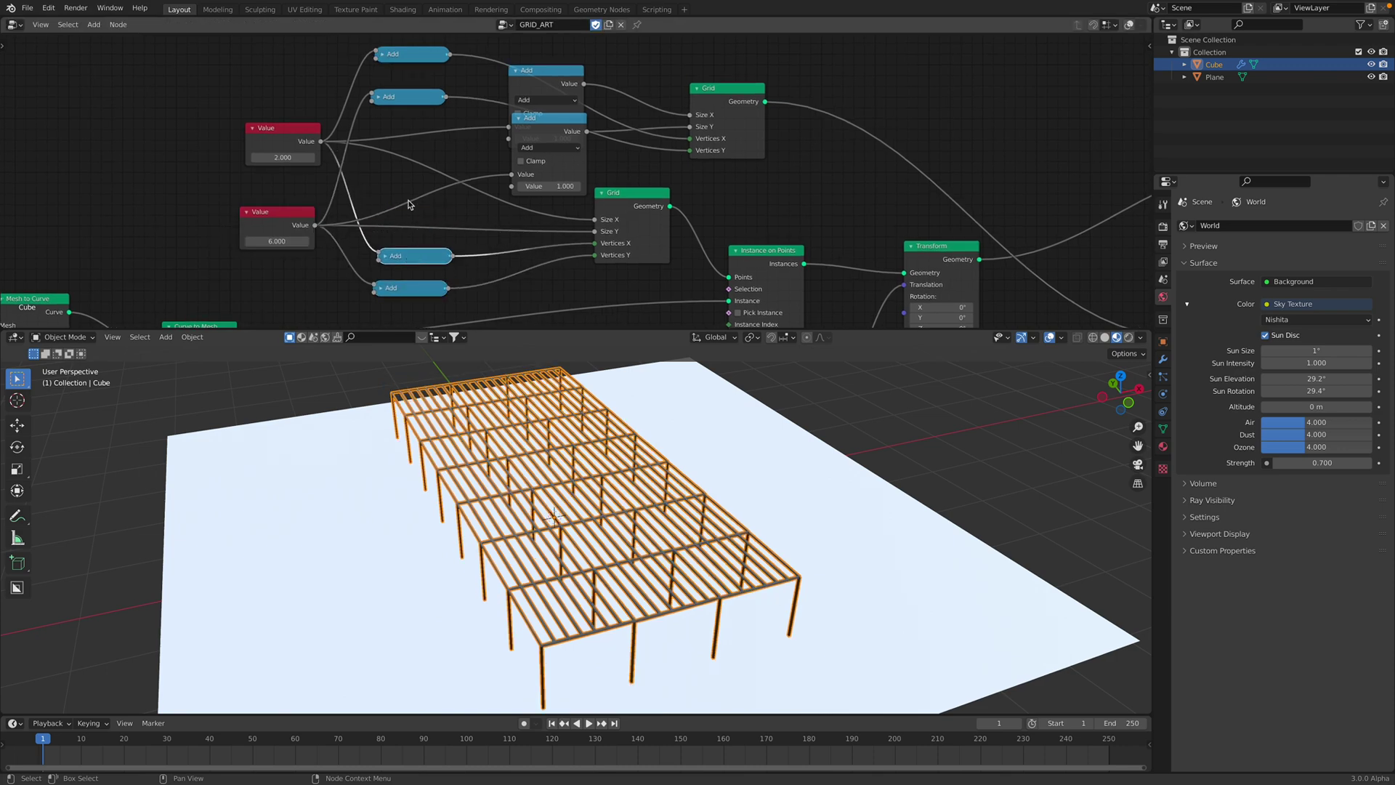
- Collapse the two expanded Add nodes, place them with the other upper Add nodes, and bring the upper Grid node closer
left_click_drag(412, 102, 417, 92)
left_click_drag(565, 72, 442, 149)
left_click(508, 50)
left_click(519, 145)
left_click_drag(529, 148, 429, 174)
left_click_drag(712, 117, 611, 119)
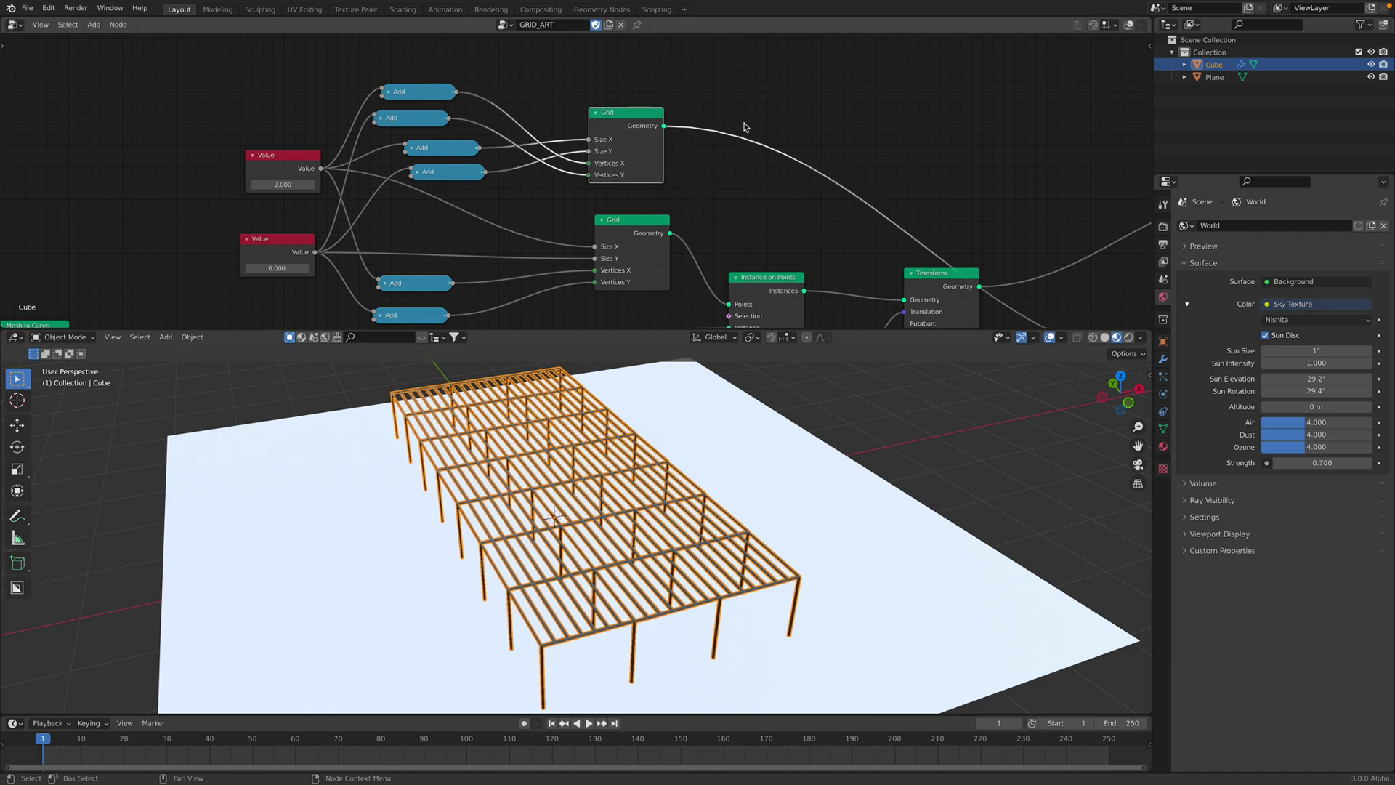
- Vary the lower Value node to demonstrate the pavilion's length, ending on 5.000
scroll(590, 114, "down", 1, "shift")
middle_click_drag(559, 444, 680, 443)
middle_click_drag(435, 262, 442, 243)
left_click_drag(288, 231, 343, 231)
middle_click_drag(581, 509, 617, 518)
left_click_drag(304, 232, 247, 231)
middle_click_drag(612, 450, 544, 452)
- Select the slat Instance on Points node and move the upper Value node further from the Add nodes
middle_click_drag(728, 240, 629, 173)
left_click(674, 188)
scroll(581, 214, "down", 4)
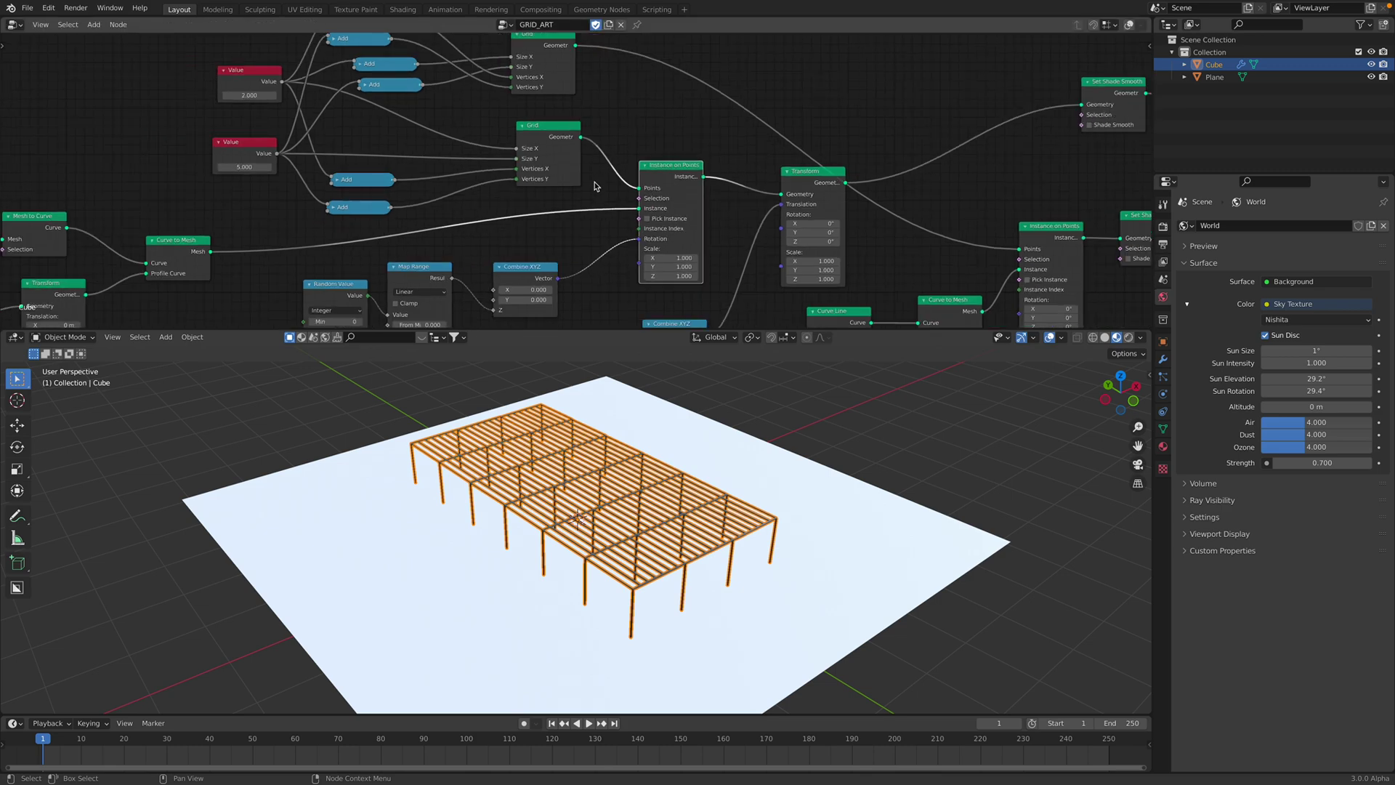
mouse_move(581, 546)
middle_mouse_down()
mouse_move(663, 529)
mouse_move(605, 539)
middle_mouse_up()
scroll(605, 539, "up", 2)
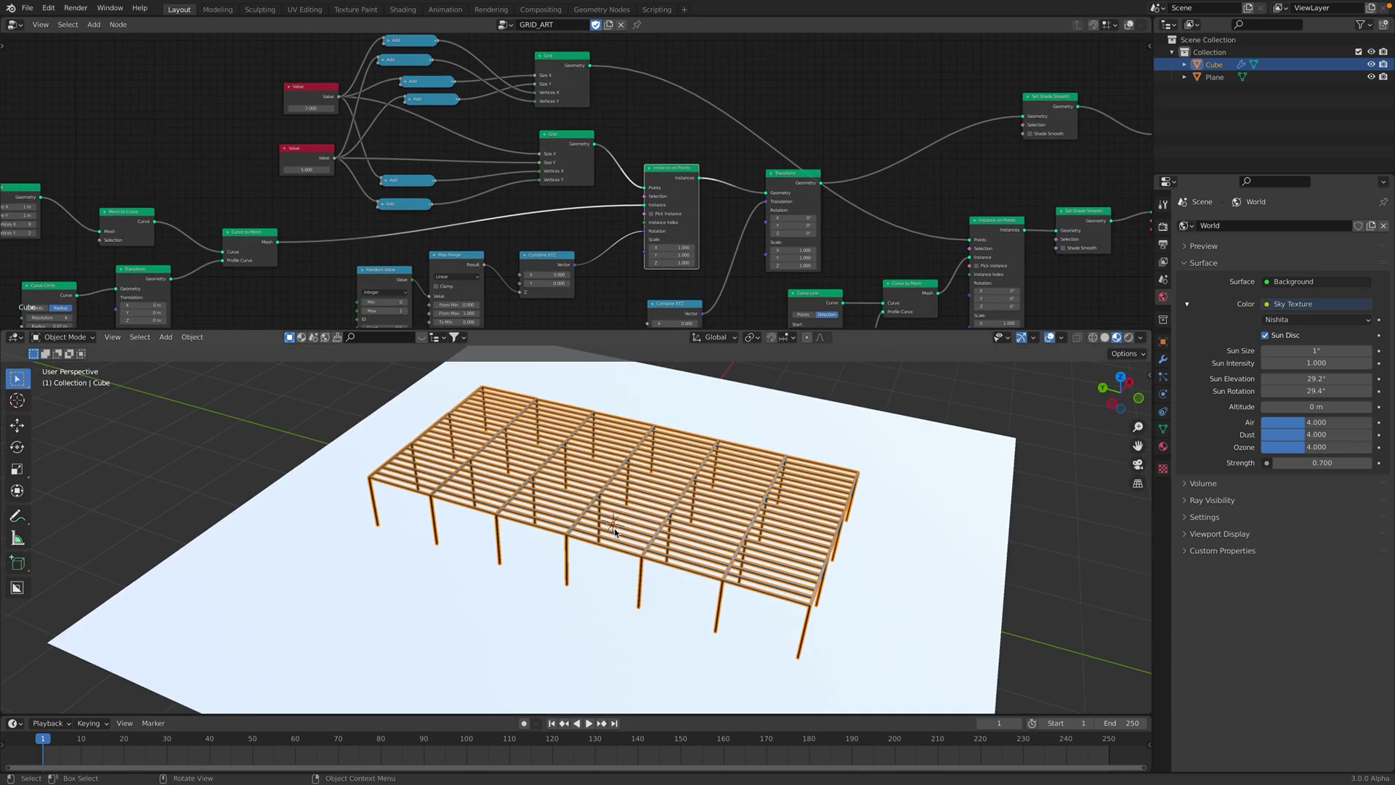
left_click_drag(305, 99, 294, 107)
middle_click_drag(342, 122, 346, 167)
scroll(346, 168, "up", 3)
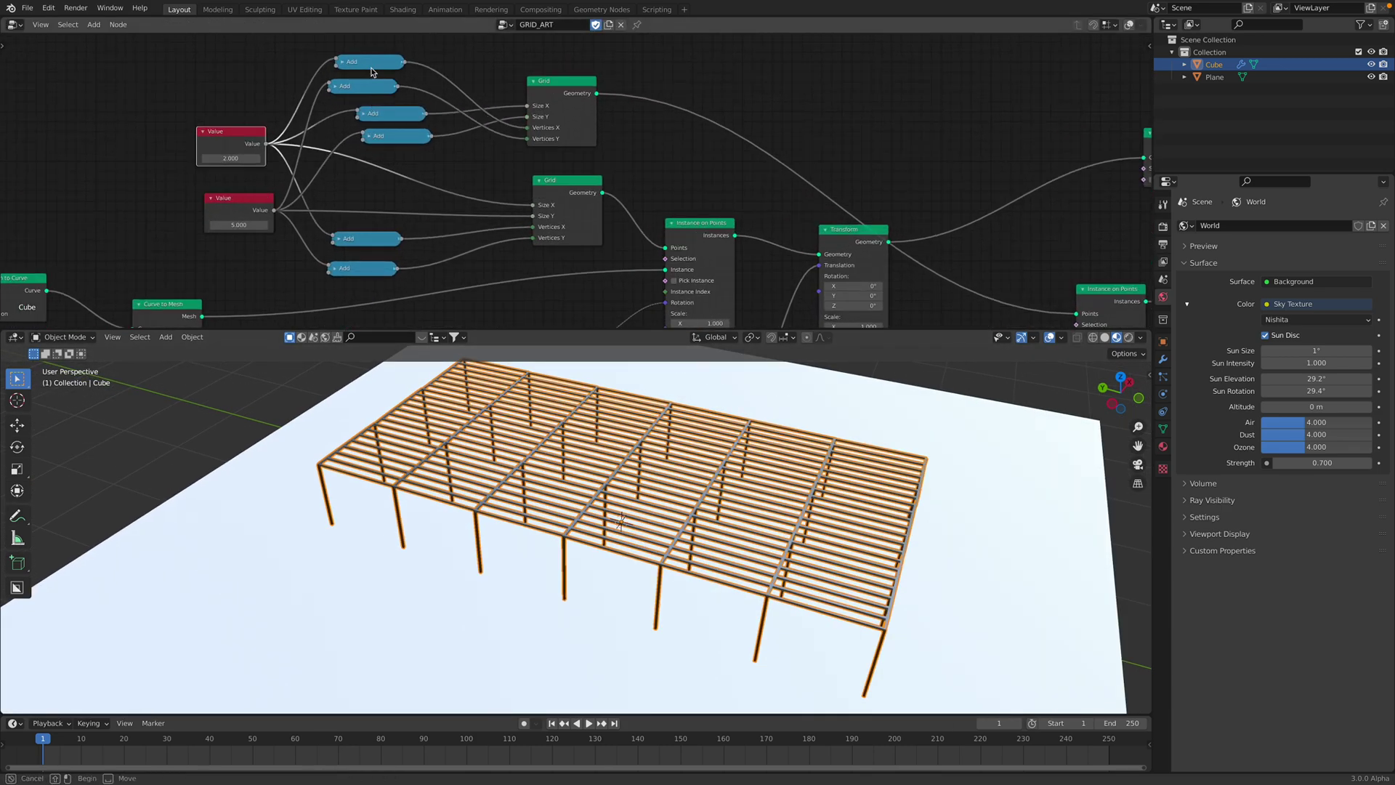
- Tidy the Add nodes feeding the upper Grid node and nudge both Grid nodes upward
left_click_drag(371, 66, 365, 62)
left_click_drag(369, 84, 366, 78)
left_click_drag(396, 117, 375, 132)
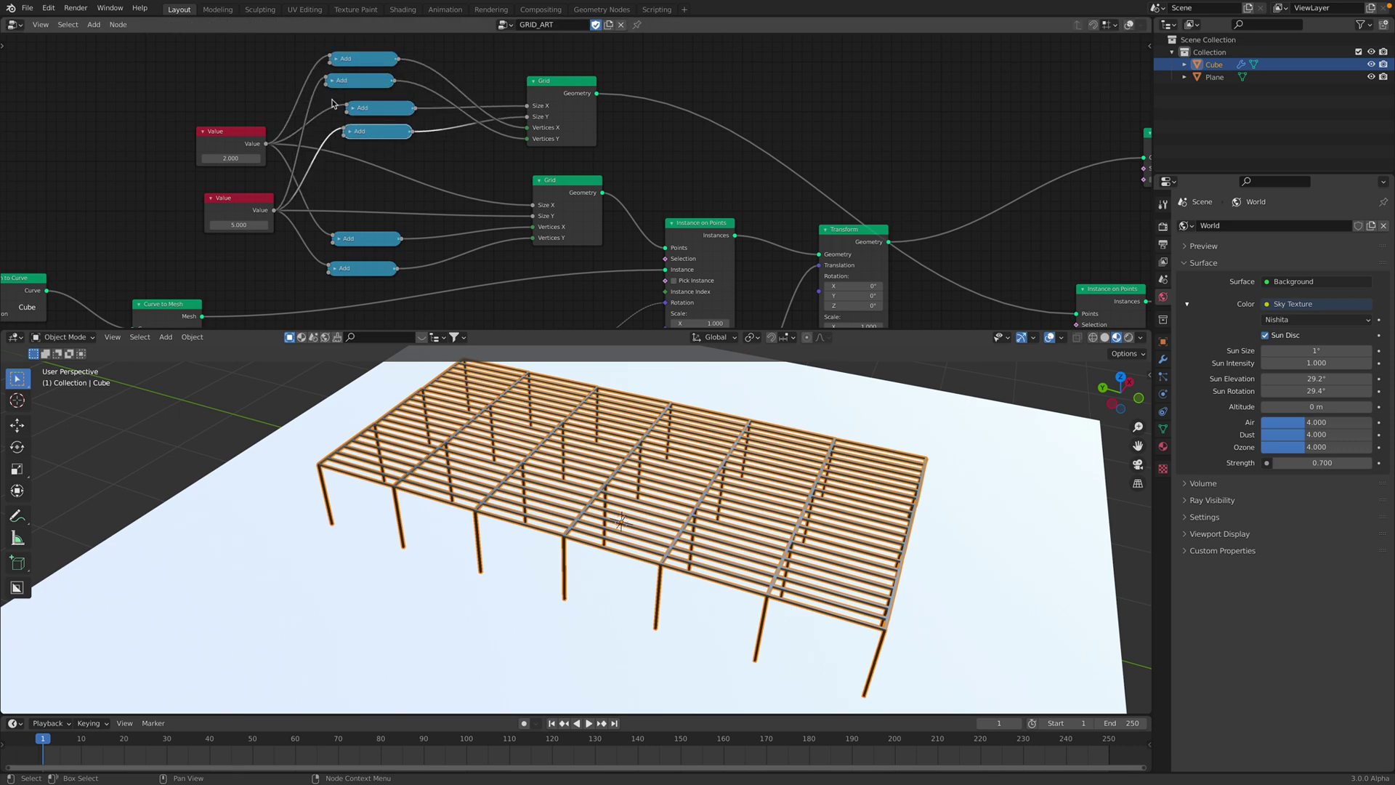
left_click_drag(552, 108, 554, 103)
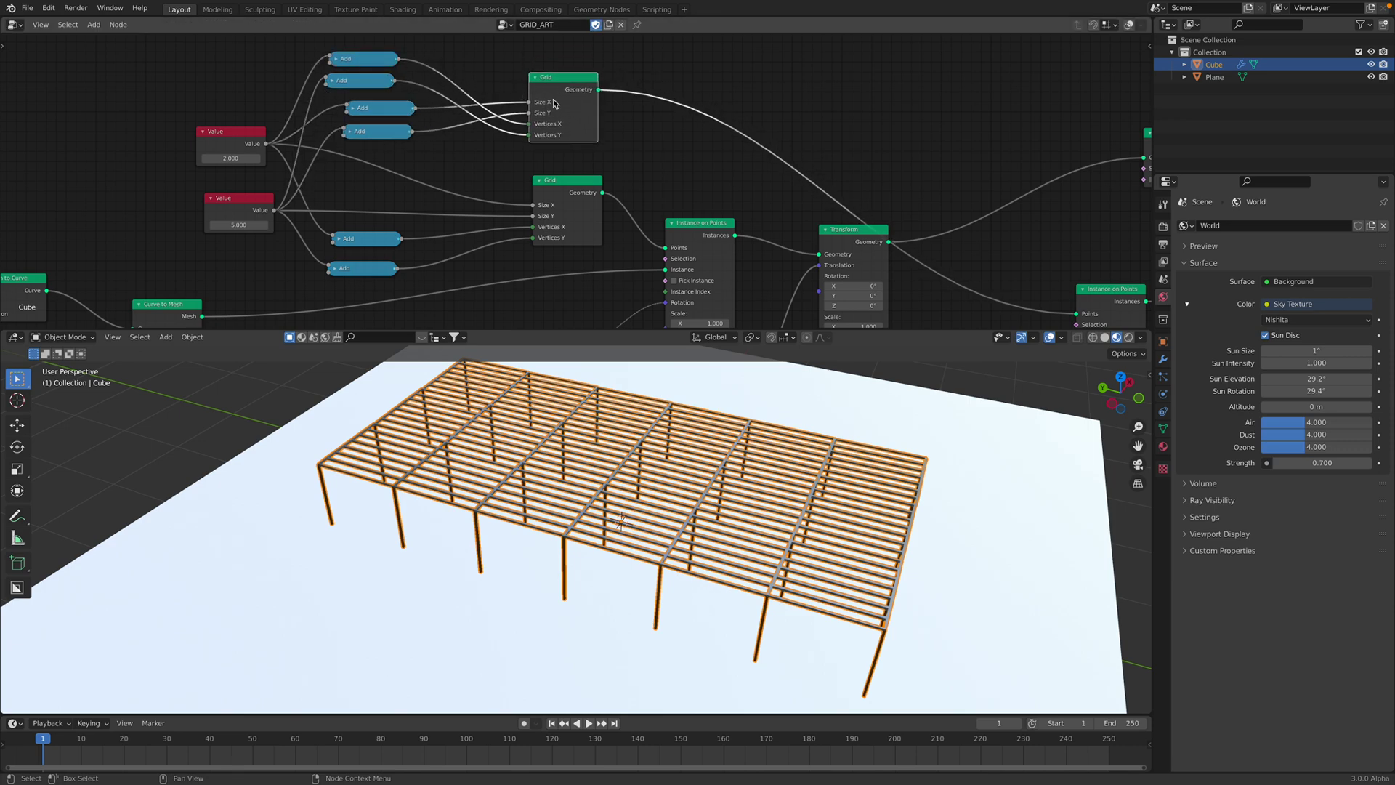
left_click_drag(562, 190, 558, 180)
- Reposition the slat Instance on Points node, its Transform node and the Combine XYZ node driving the translation
middle_click_drag(721, 224, 518, 148)
left_click_drag(520, 148, 517, 130)
scroll(596, 154, "down", 1)
left_click_drag(650, 149, 620, 154)
middle_click_drag(622, 154, 655, 177)
scroll(646, 188, "down", 1)
middle_click_drag(611, 304, 610, 264)
left_click_drag(556, 276, 553, 257)
- Lower the Value node shared by roof height and post length to 0.180, and raise it to about 0.9
middle_click_drag(542, 255, 570, 193)
mouse_move(489, 279)
left_mouse_down()
mouse_move(580, 279)
mouse_move(473, 279)
left_mouse_up()
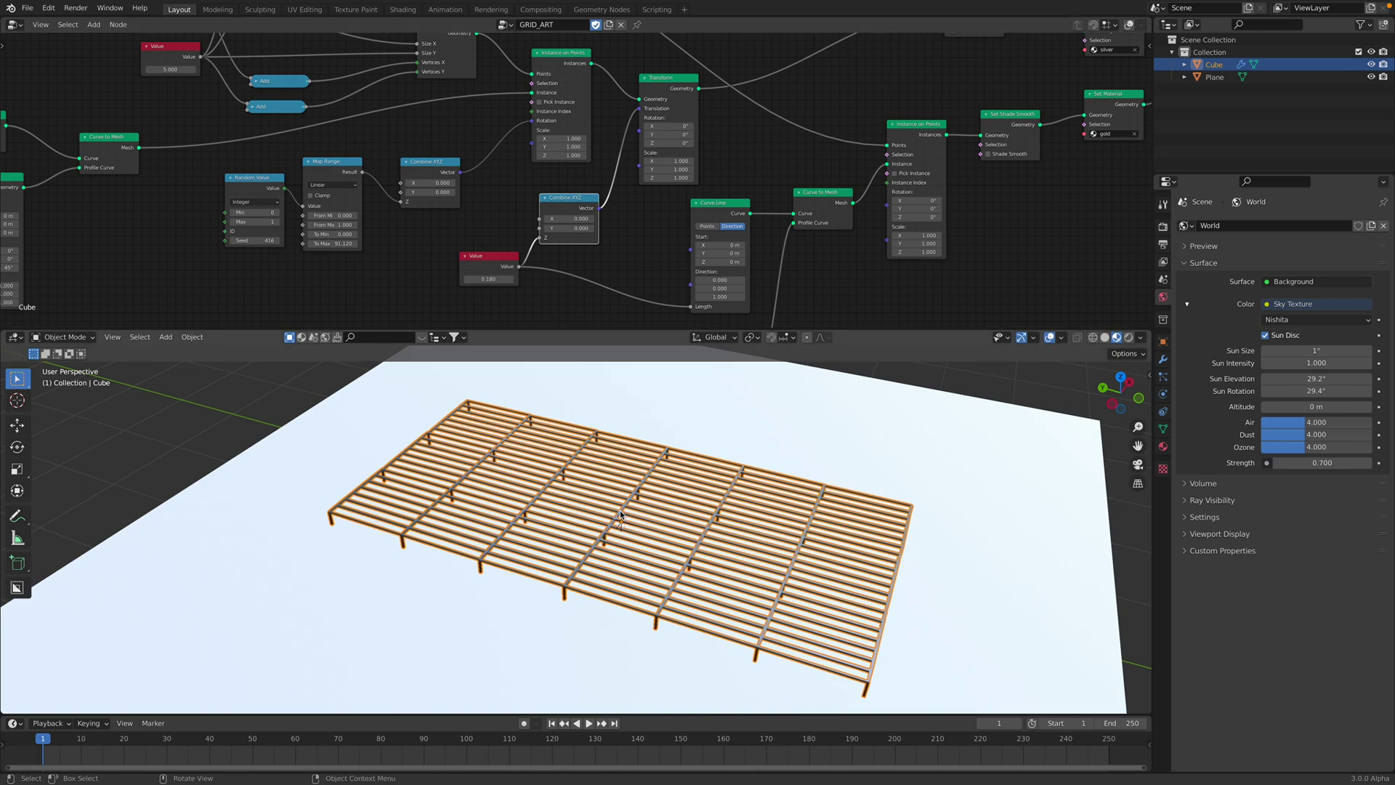
middle_click_drag(520, 465, 619, 439)
left_click_drag(489, 279, 540, 279)
middle_click_drag(872, 550, 914, 531)
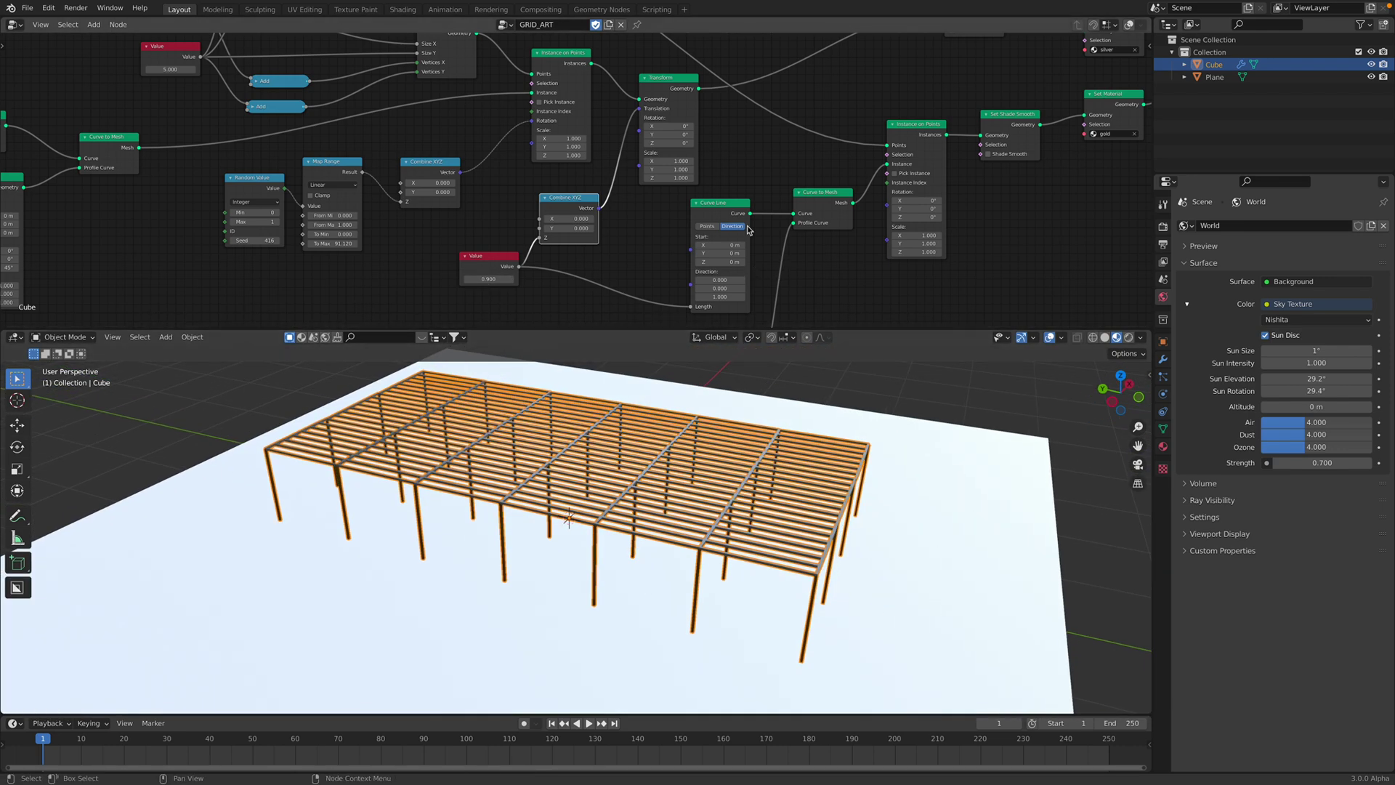
- Move the post Curve Line node slightly away from its Curve to Mesh node
left_click_drag(724, 212, 704, 213)
middle_click_drag(717, 199, 724, 153)
middle_click_drag(742, 202, 741, 193)
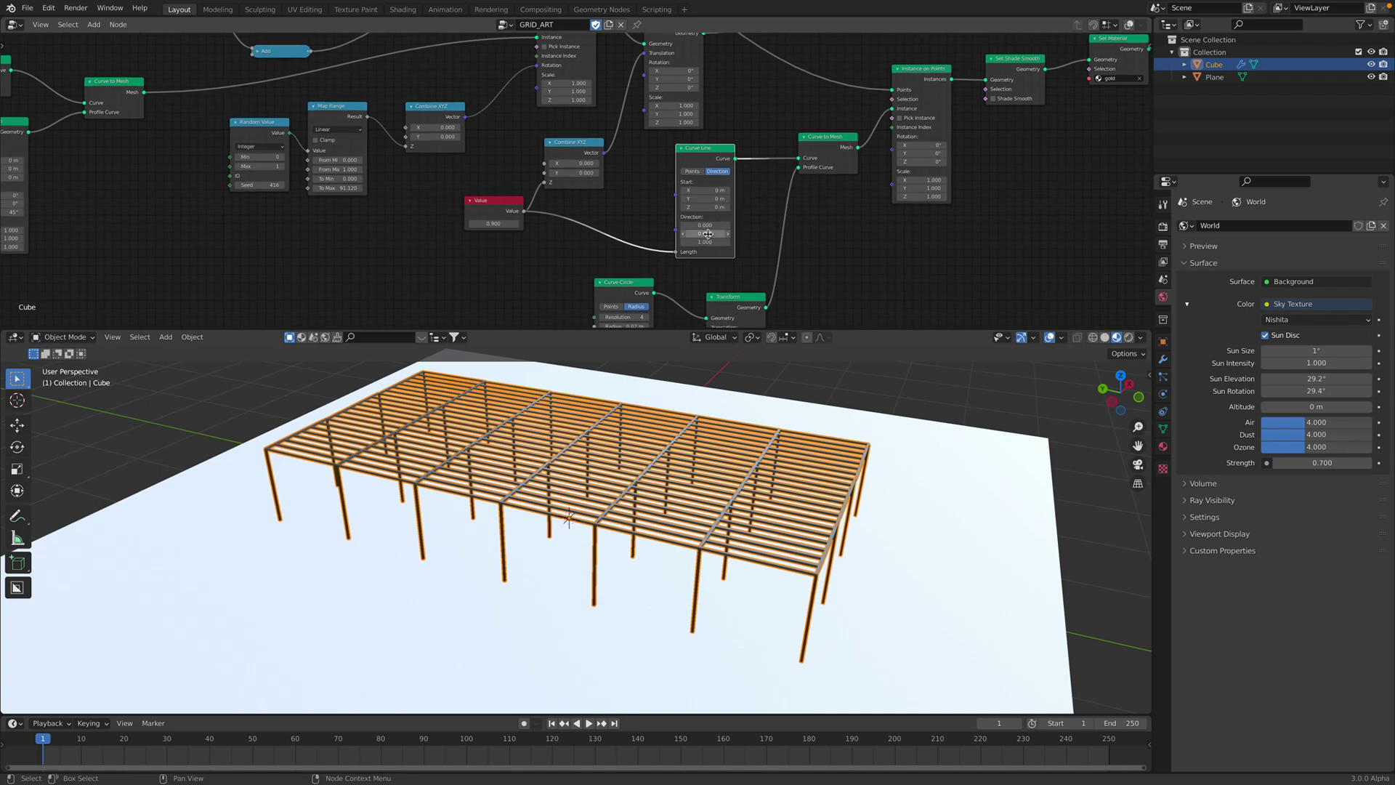
- Reposition the post branch's Curve Line, profile Transform and Curve to Mesh nodes, and enlarge the node editor slightly
mouse_move(707, 239)
left_mouse_down()
mouse_move(661, 240)
mouse_move(727, 242)
left_mouse_up()
left_click_drag(701, 162, 691, 170)
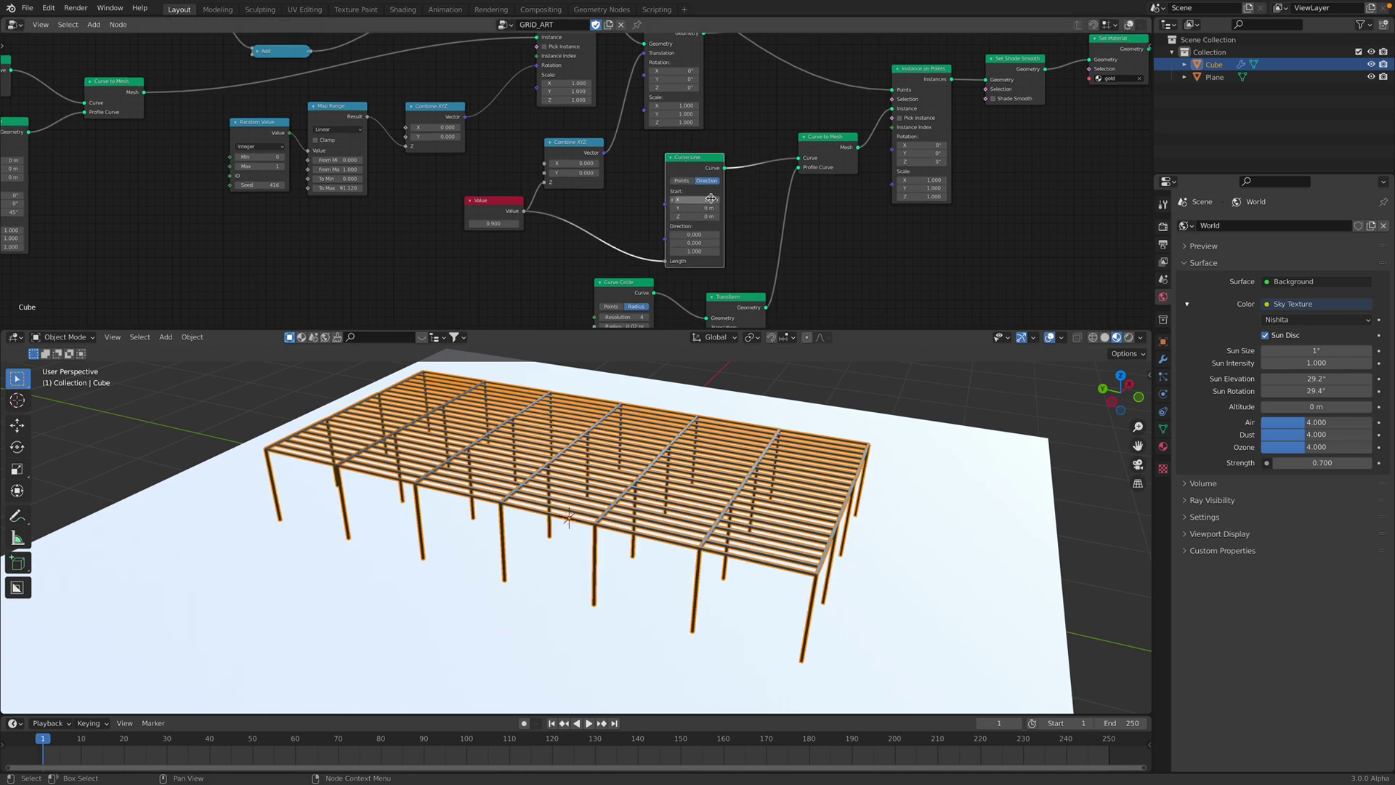
scroll(718, 214, "up", 3)
middle_click_drag(735, 273, 702, 215)
left_click_drag(754, 236, 761, 218)
middle_click_drag(818, 175, 759, 172)
scroll(754, 249, "down", 2)
left_click_drag(759, 111, 758, 99)
left_click_drag(717, 328, 716, 348)
- Set the post Curve Circle's radius to 0.1 m and its resolution to 12
middle_click_drag(531, 526, 679, 508)
scroll(570, 247, "up", 3)
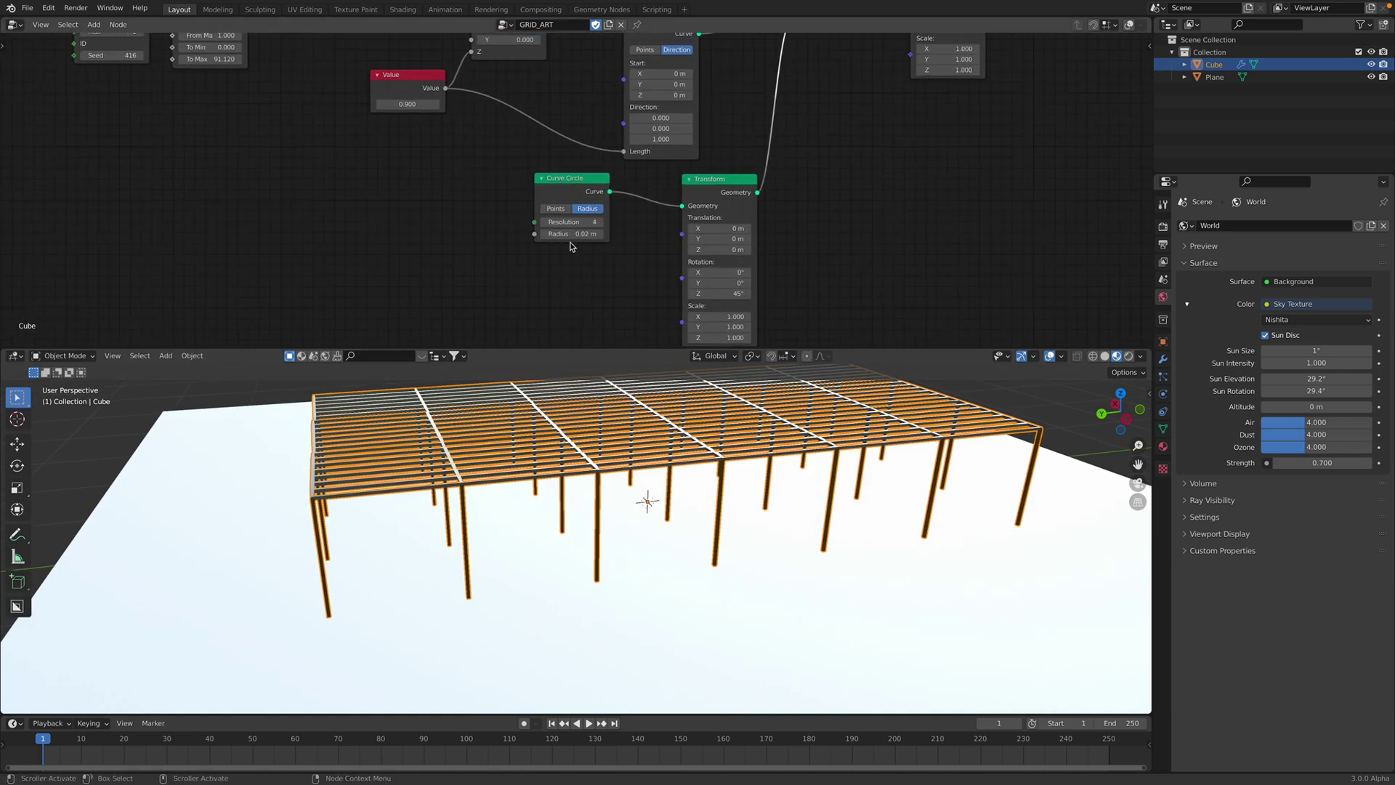
mouse_move(572, 234)
left_mouse_down()
mouse_move(600, 234)
mouse_move(581, 234)
left_mouse_up()
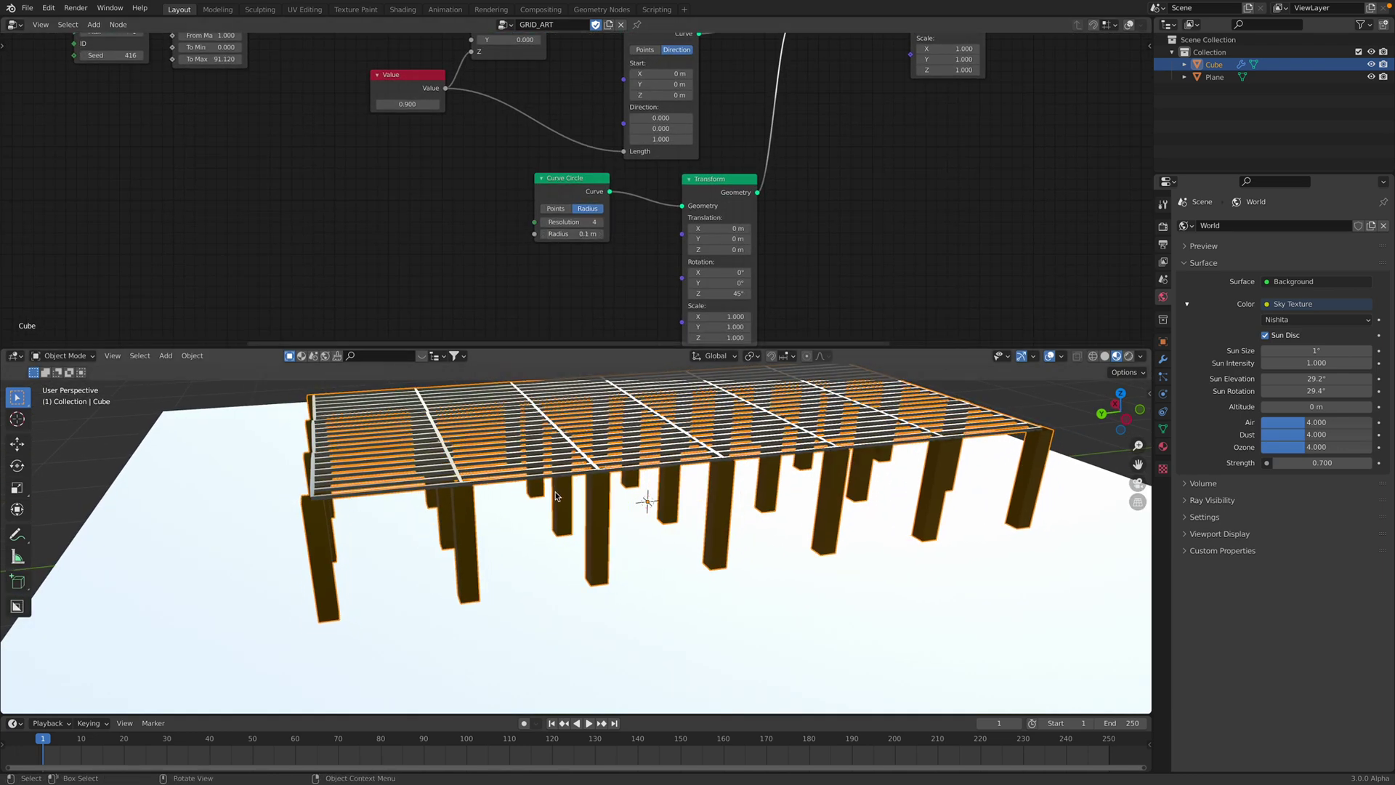
middle_click_drag(465, 570, 572, 583)
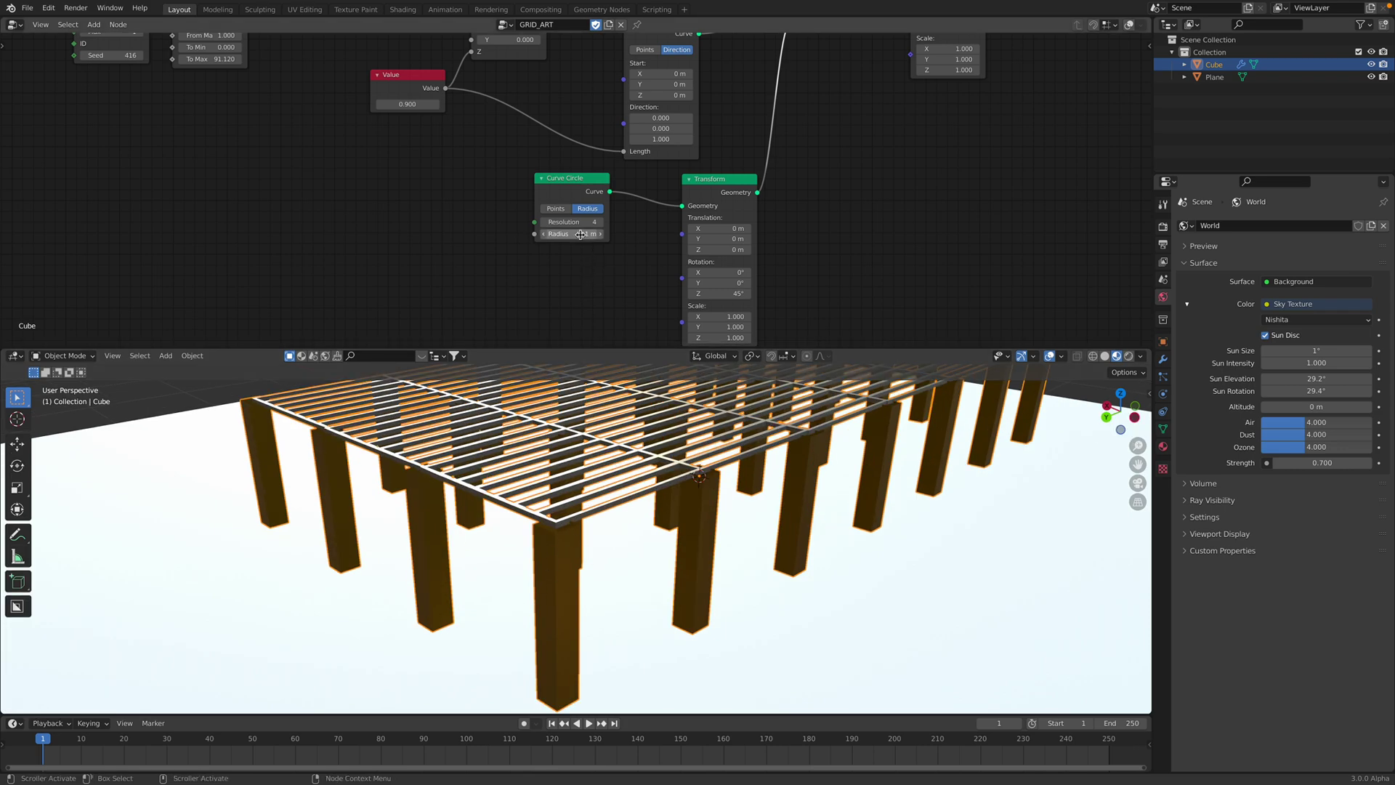
type("12")
key("Return")
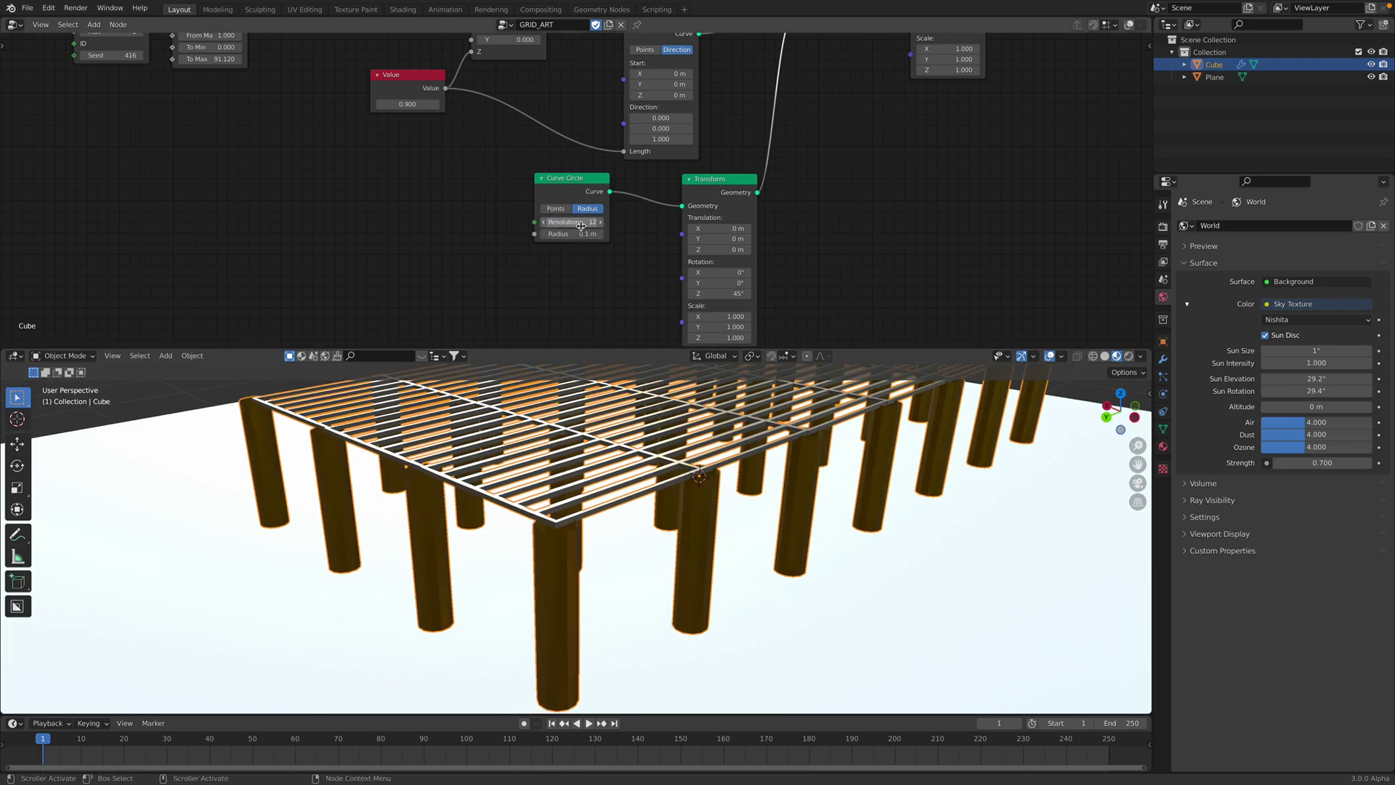
- Reduce the post Curve Circle's radius until the posts are slim, and inspect them from several angles
left_click_drag(571, 233, 541, 234)
middle_click_drag(761, 522, 732, 505)
scroll(731, 505, "up", 4)
middle_click_drag(517, 438, 664, 502)
scroll(742, 172, "down", 3)
- Lower the post Curve to Mesh node, nudge the slat Transform node and raise the post Instance on Points node
middle_click_drag(727, 200, 616, 320)
left_click_drag(703, 150, 702, 178)
middle_click_drag(729, 150, 695, 240)
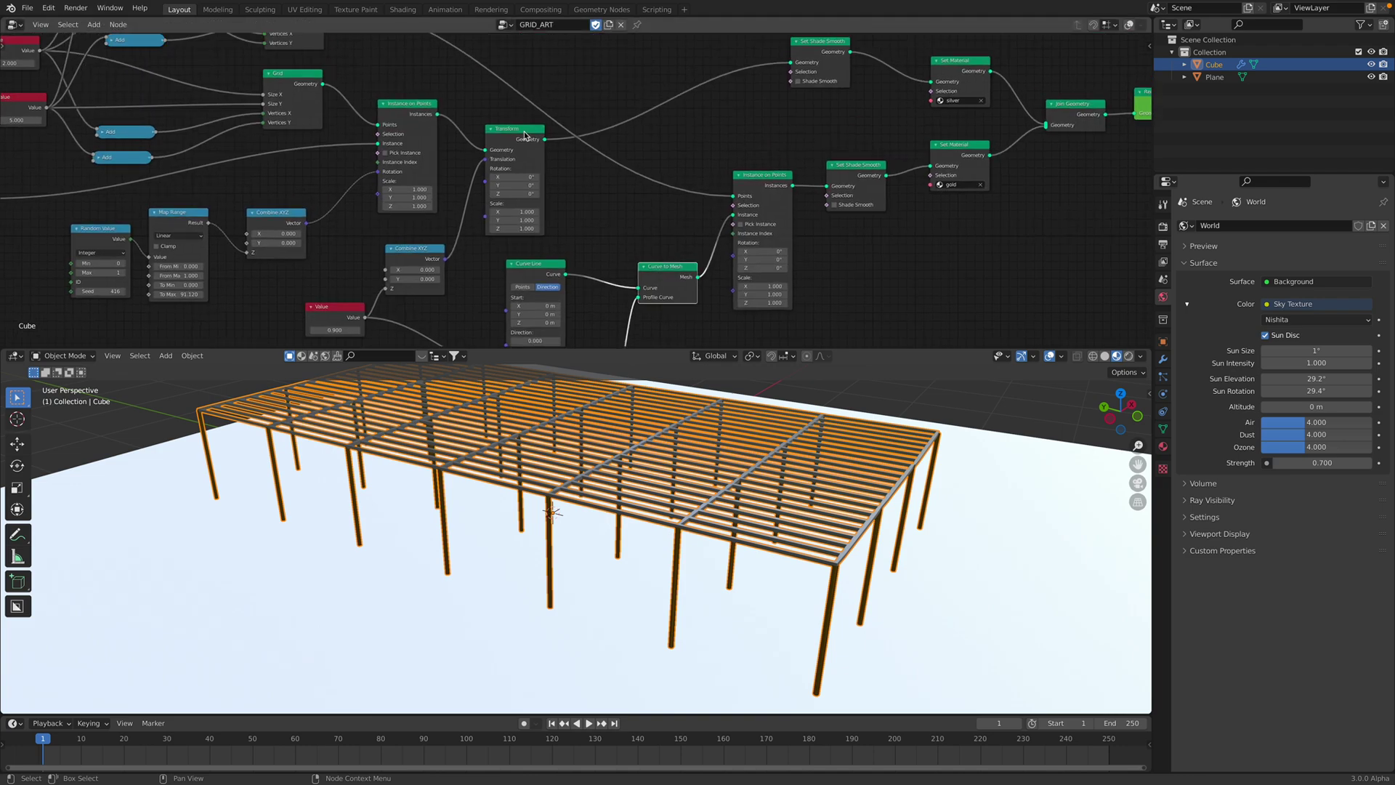
left_click_drag(525, 135, 529, 142)
middle_click_drag(787, 179, 744, 216)
left_click_drag(743, 214, 748, 172)
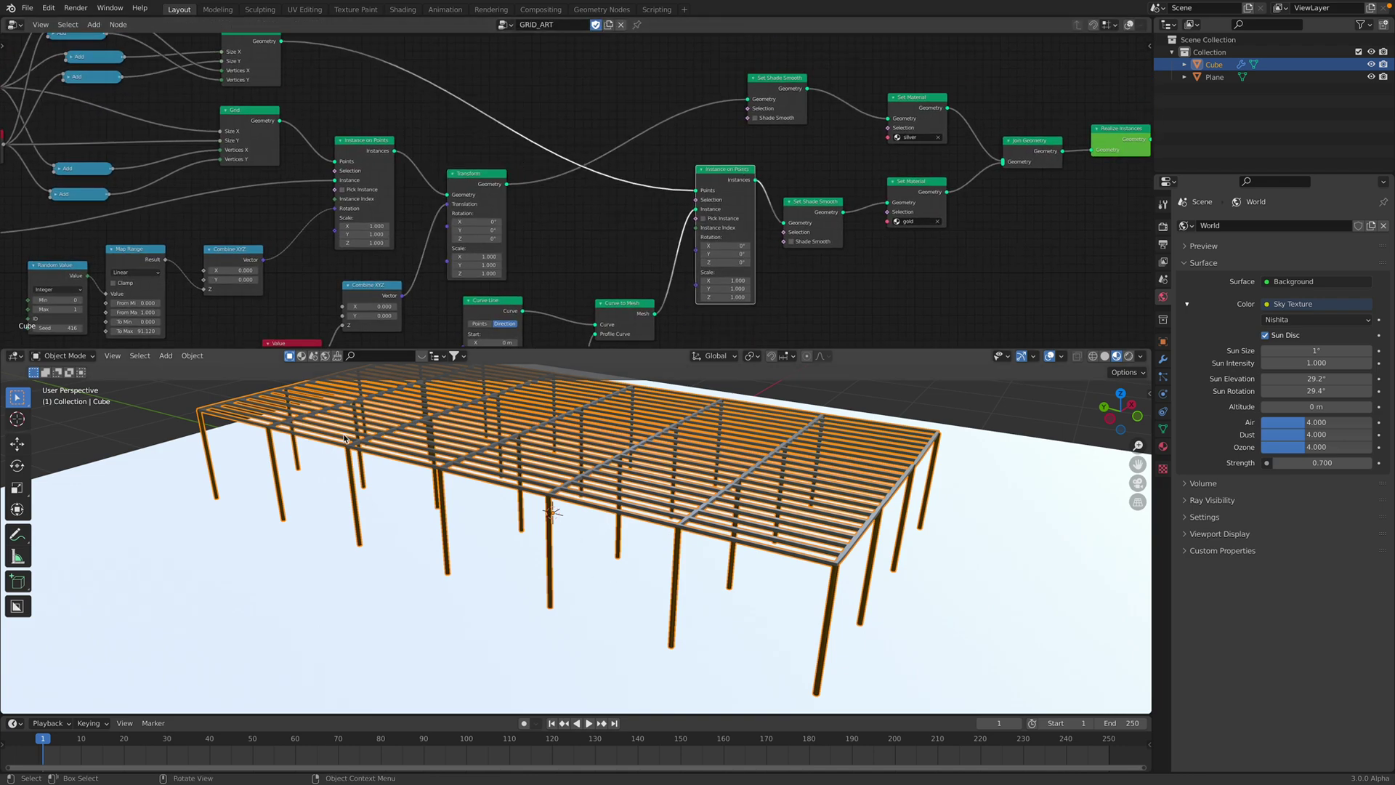
- Annotate a small slatted panel and a larger grid with dotted cells beside the pavilion, and erase the sketch
middle_click_drag(345, 439, 731, 528)
scroll(712, 515, "down", 3)
middle_click_drag(847, 515, 632, 526, "shift")
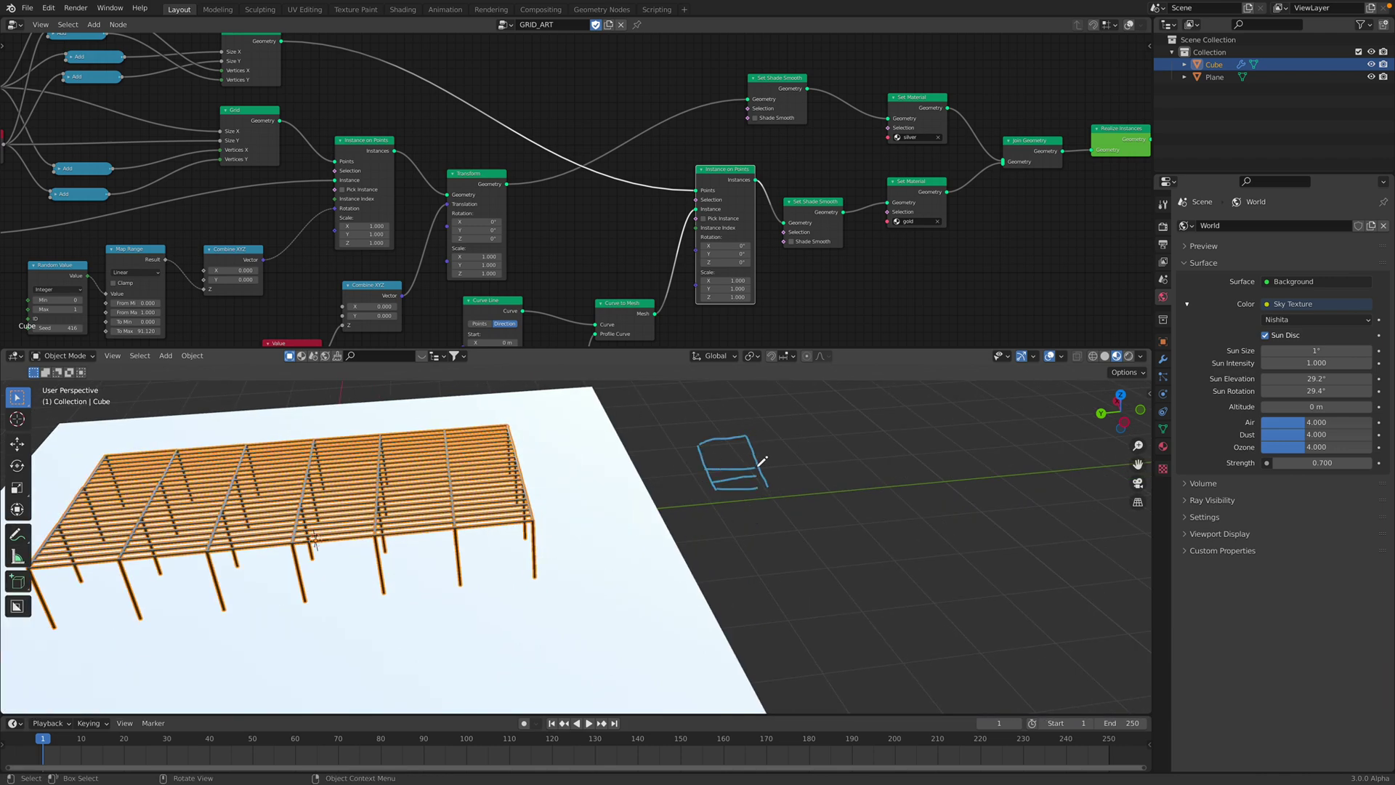
middle_click_drag(762, 441, 624, 469, "shift")
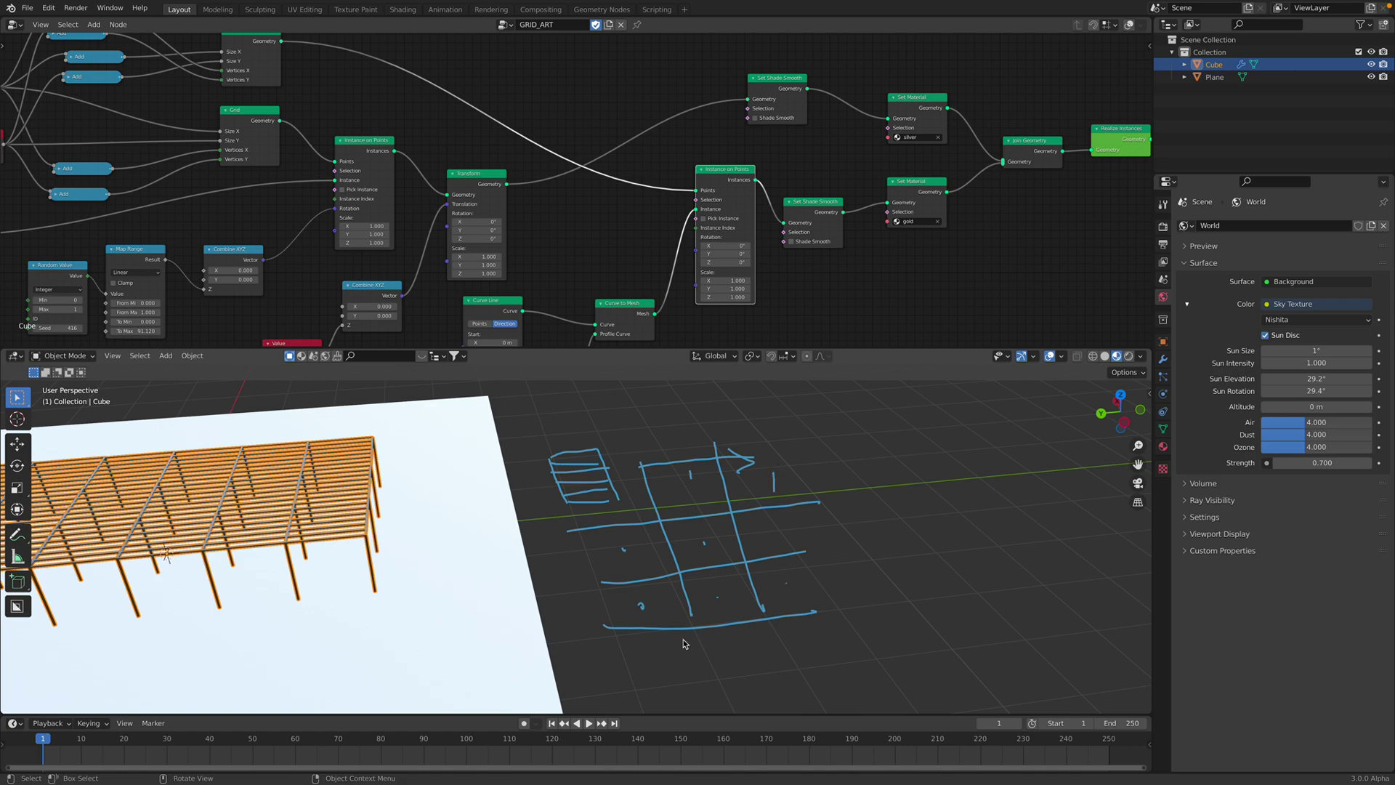
middle_click_drag(683, 643, 637, 622)
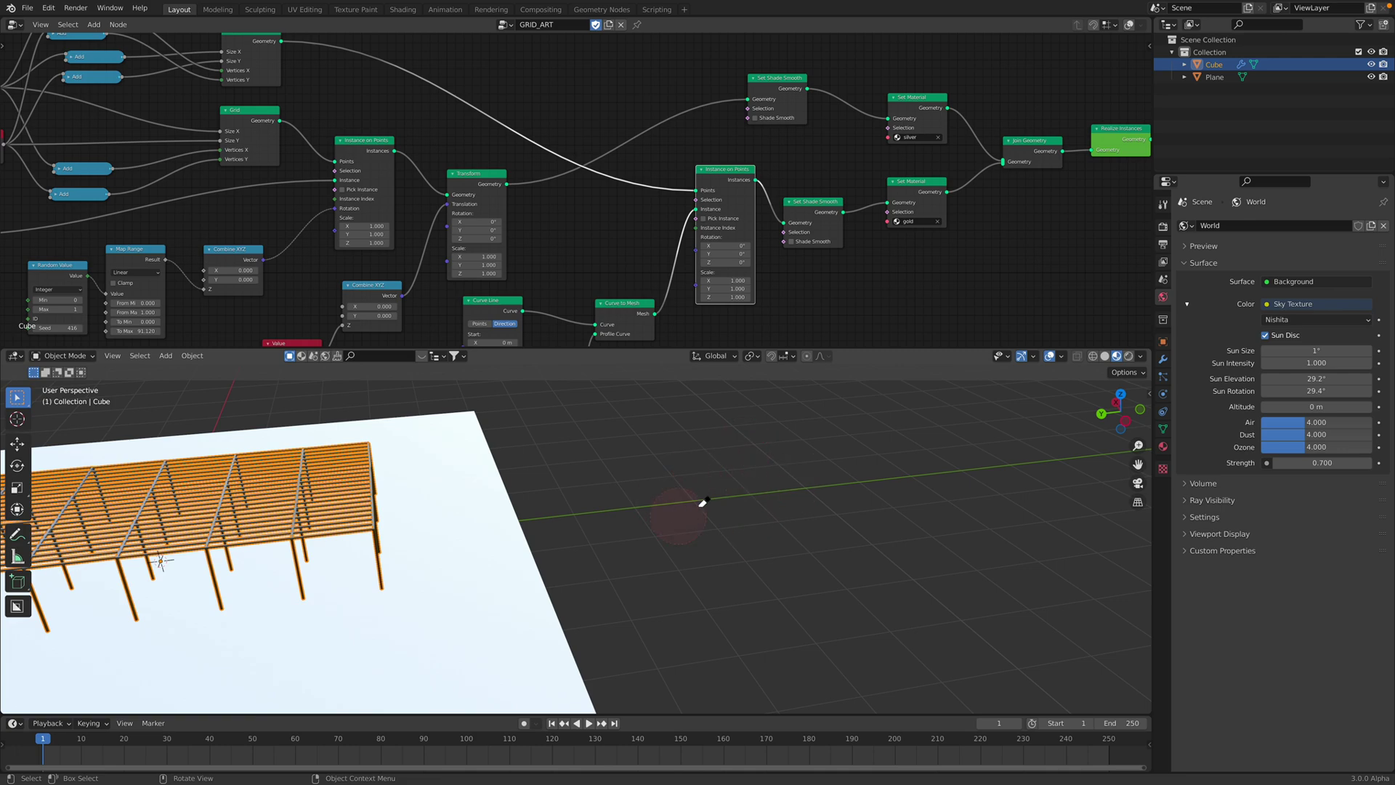
- Nudge the post Instance on Points node and move the slats' Set Shade Smooth node closer to its Set Material node
middle_click_drag(460, 536, 901, 509, "shift")
middle_click_drag(901, 509, 834, 508)
scroll(814, 511, "up", 2)
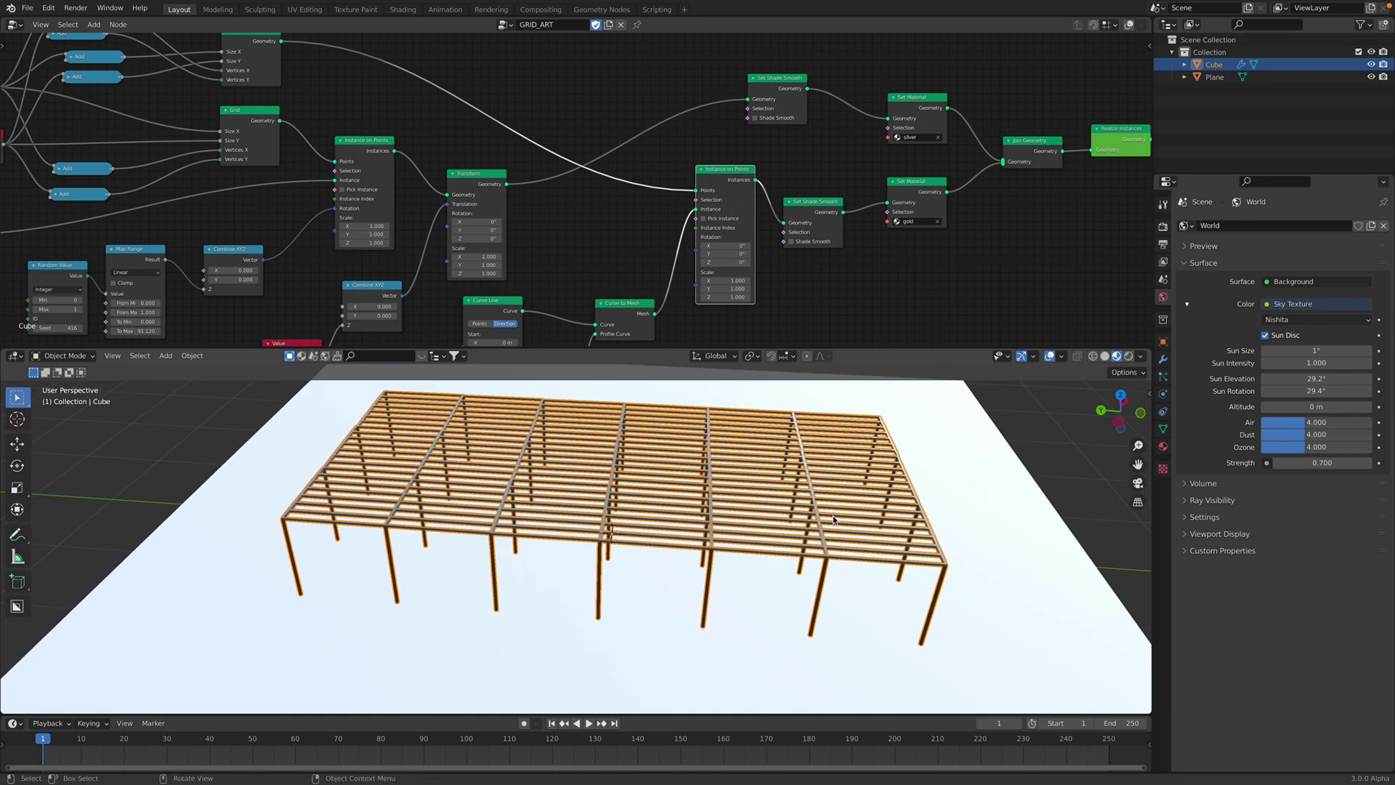
scroll(464, 503, "down", 2)
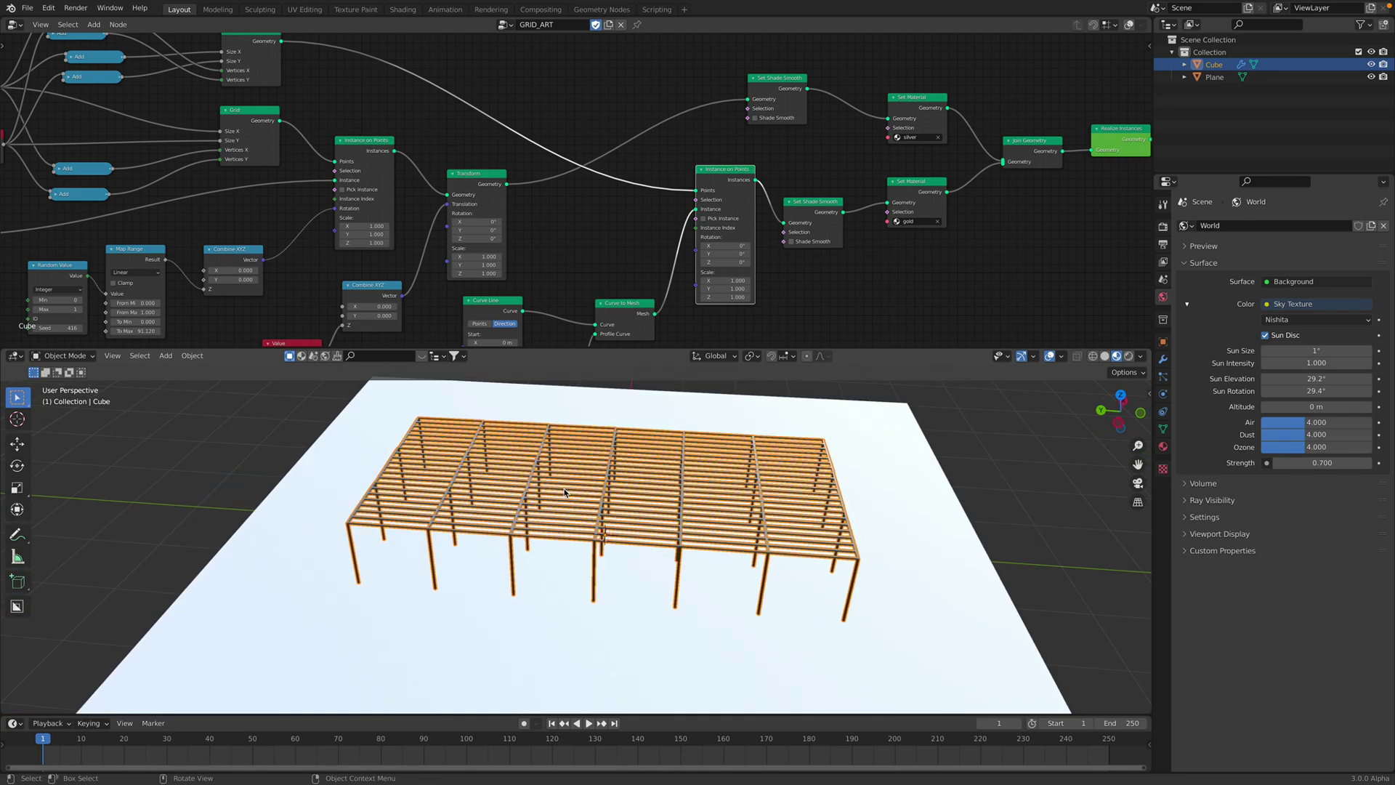
middle_click_drag(564, 492, 465, 513, "shift")
scroll(625, 227, "up", 1)
middle_click_drag(625, 226, 546, 228)
scroll(553, 226, "up", 1)
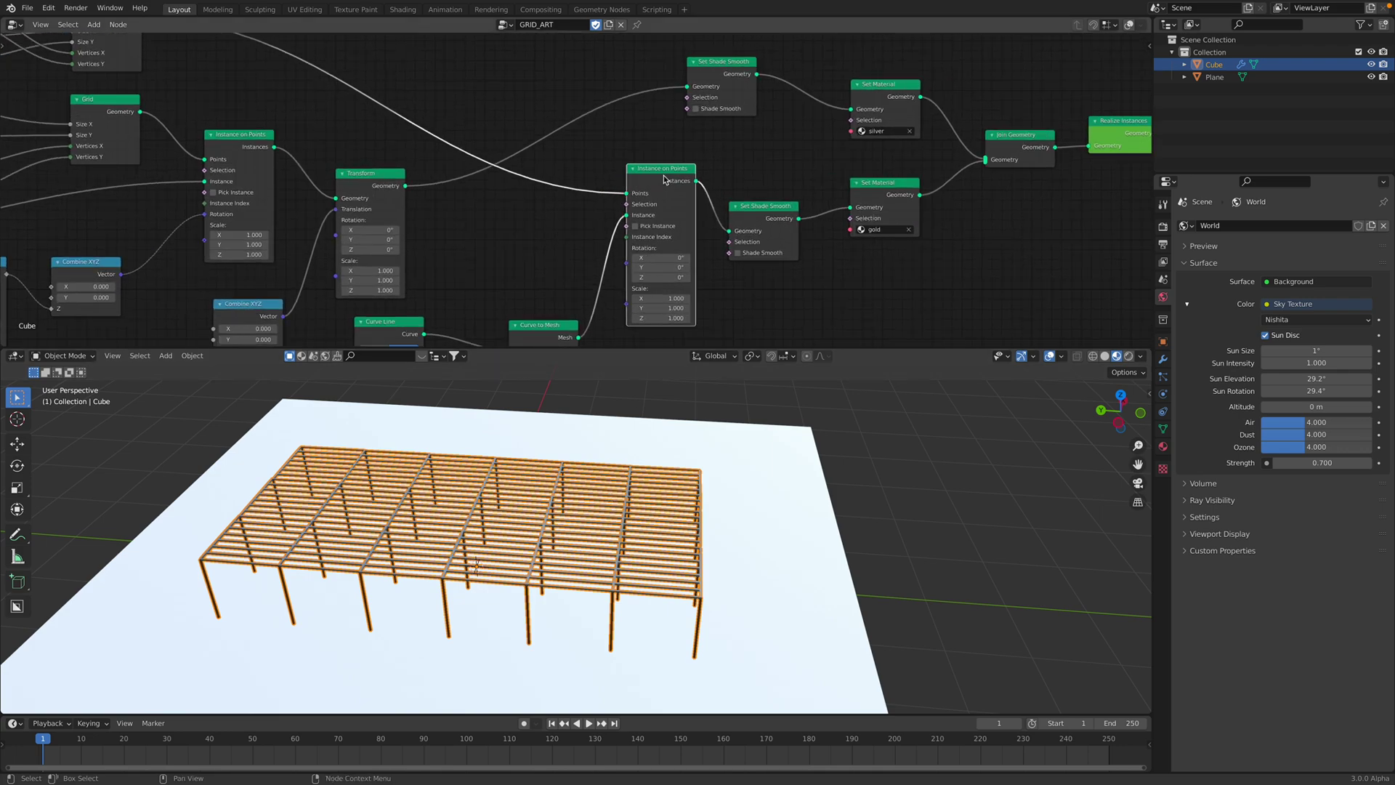
left_click_drag(664, 180, 657, 177)
middle_click_drag(684, 127, 570, 187)
left_click_drag(603, 136, 647, 118)
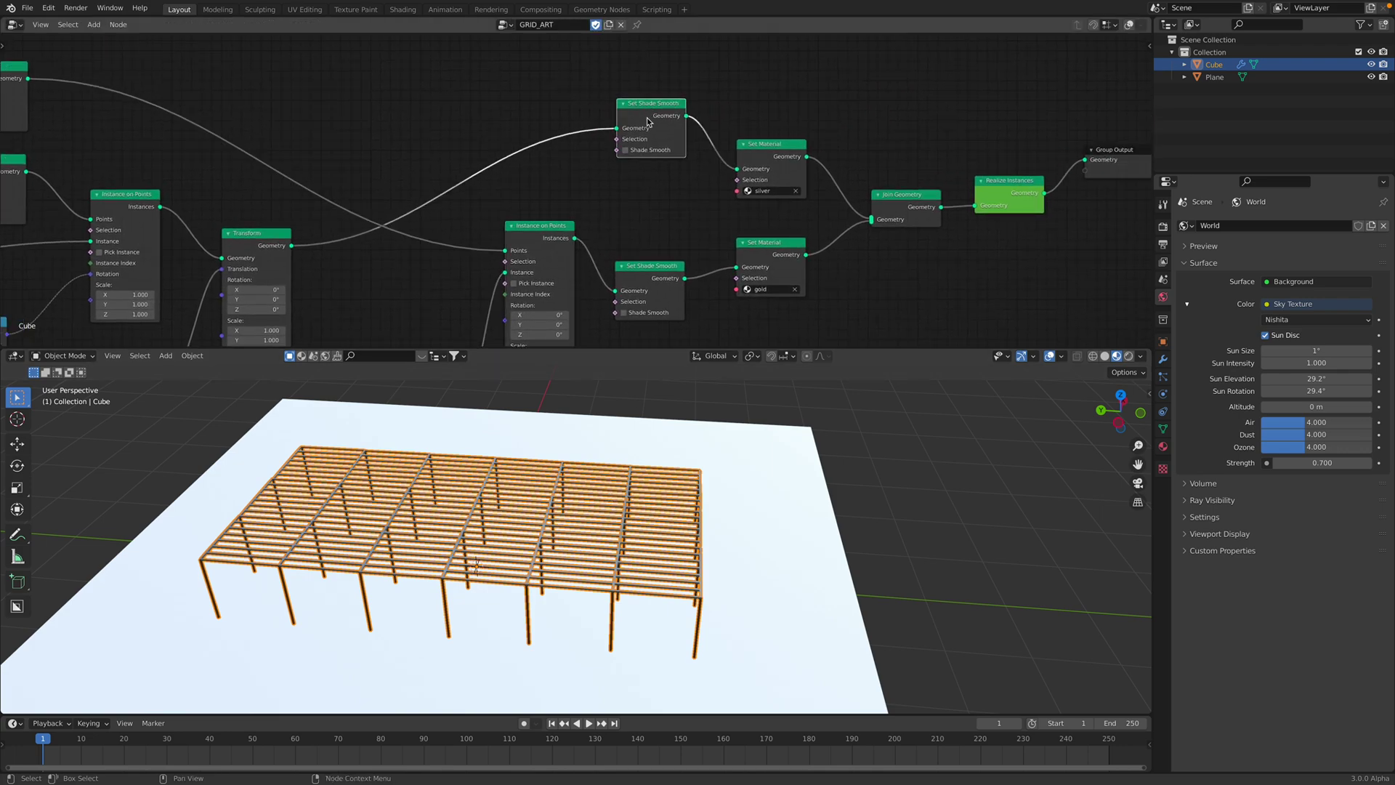
- Toggle Shade Smooth on the slats' Set Shade Smooth node to compare the shading up close, and leave it enabled
scroll(648, 122, "up", 1)
left_click(658, 144)
left_click(658, 144)
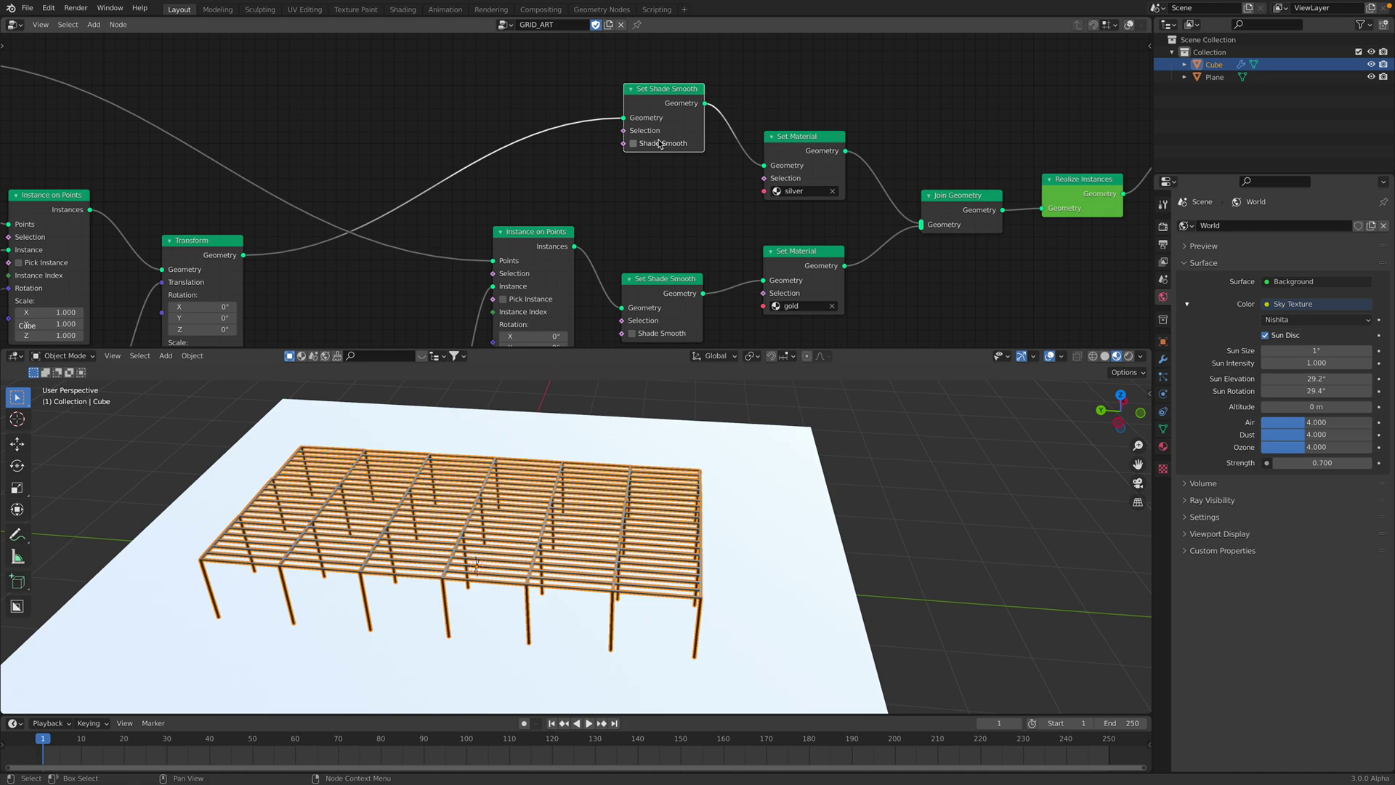
left_click(658, 144)
middle_click_drag(629, 486, 694, 497)
scroll(695, 496, "up", 3)
scroll(694, 496, "up", 3)
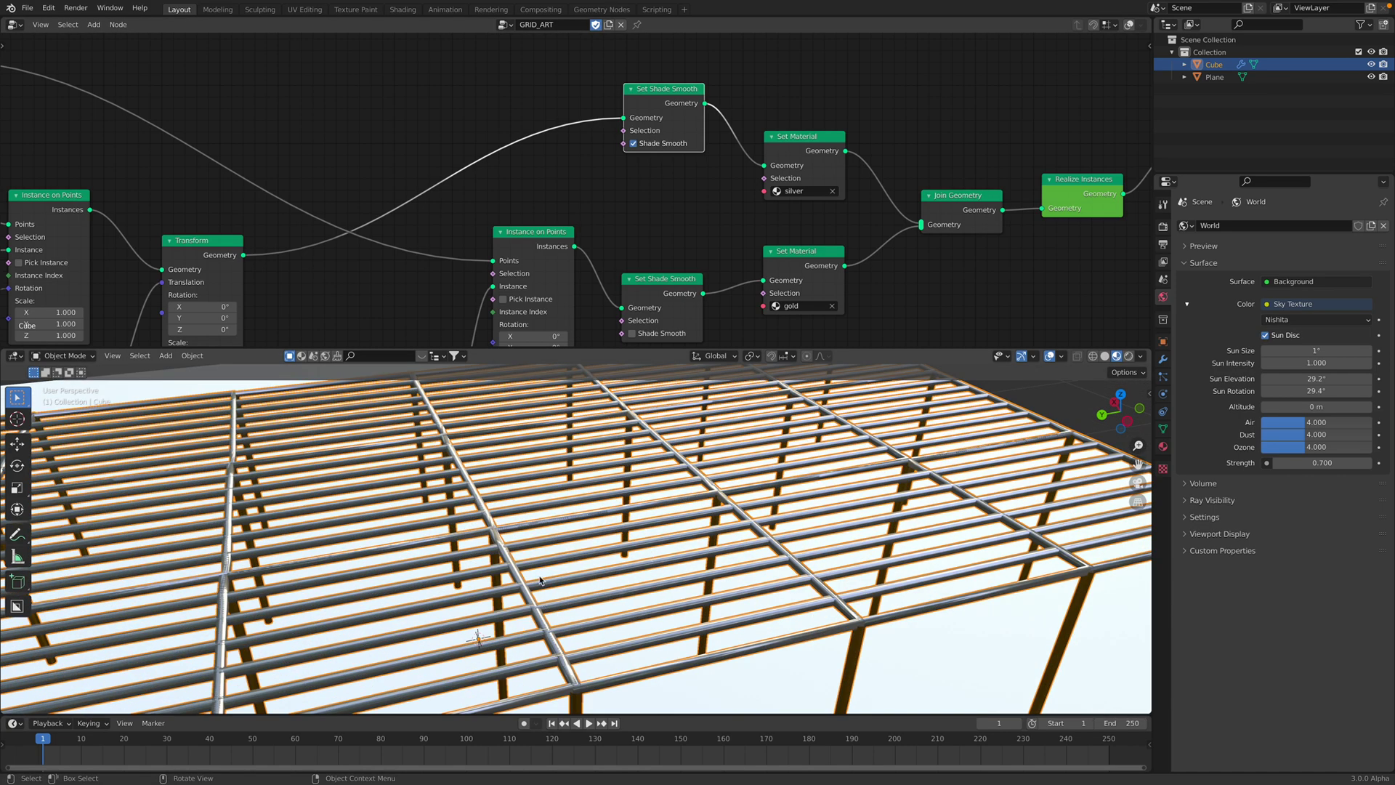
left_click(676, 141)
left_click(675, 141)
left_click(676, 141)
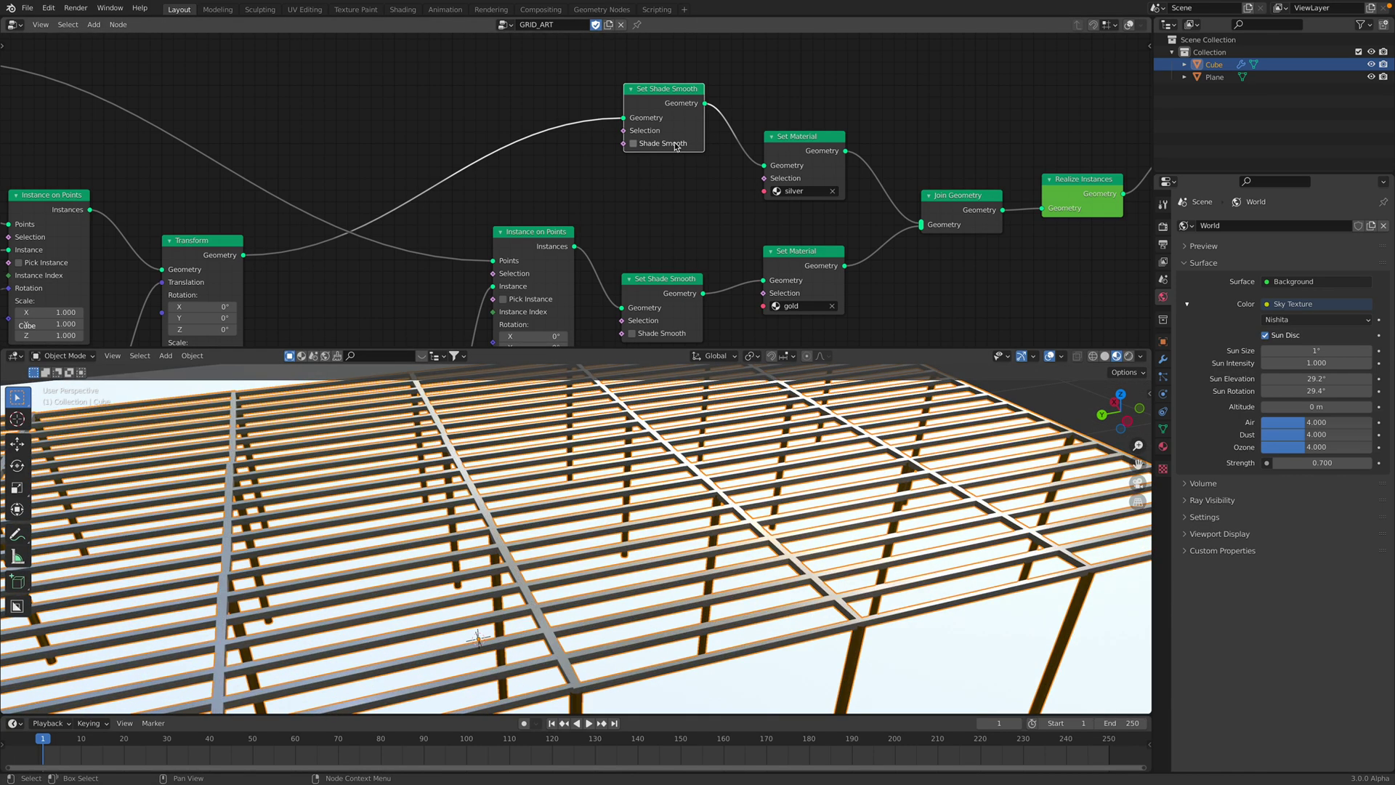
left_click(676, 141)
- Enable Shade Smooth on the posts' Set Shade Smooth node and deselect the pavilion to view its materials
middle_click_drag(733, 203, 706, 151)
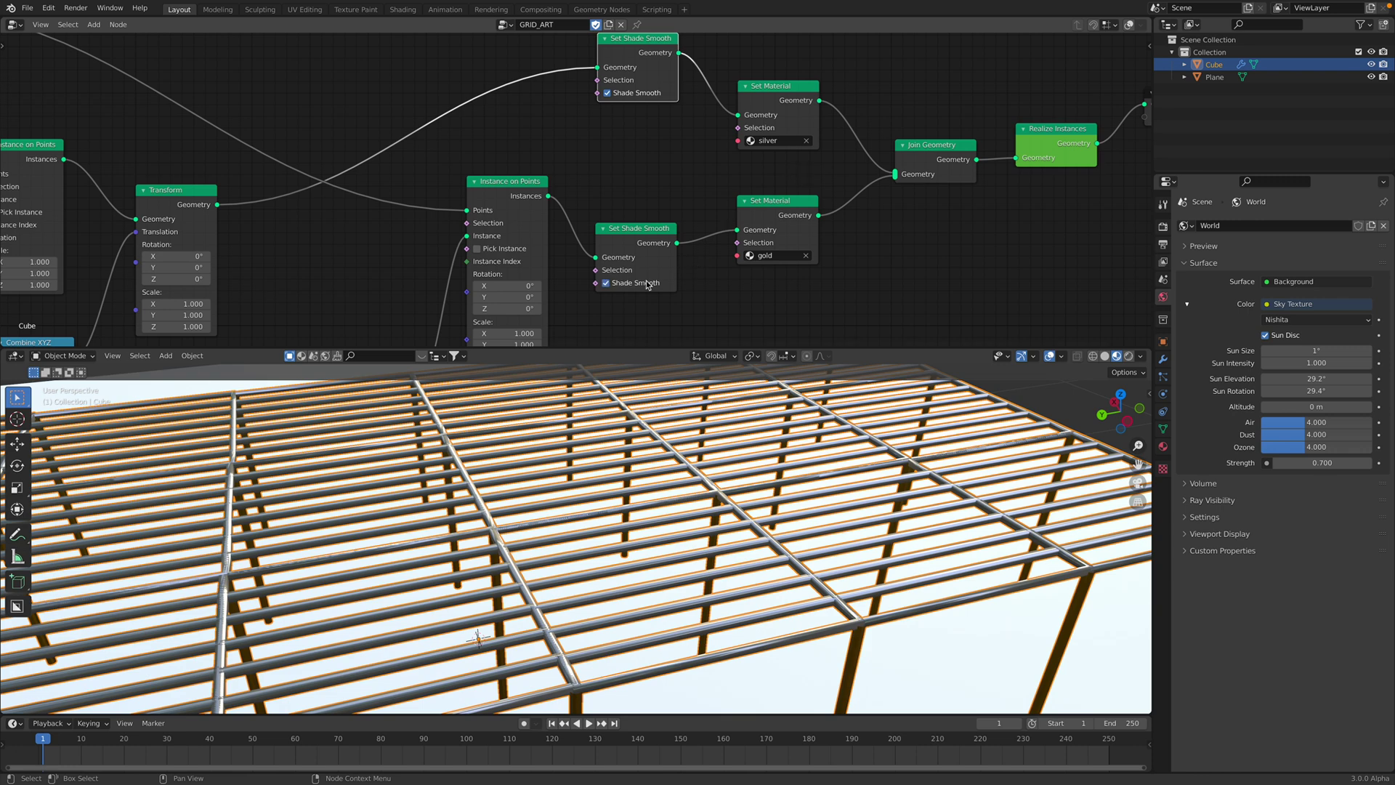
scroll(697, 508, "down", 6)
middle_click_drag(716, 520, 783, 466)
left_click(1046, 420)
middle_click_drag(658, 494, 631, 484)
- Tidy the silver and gold Set Material nodes, the posts' Set Shade Smooth node and the Join Geometry node
middle_click_drag(859, 231, 791, 217)
left_click_drag(690, 196, 701, 193)
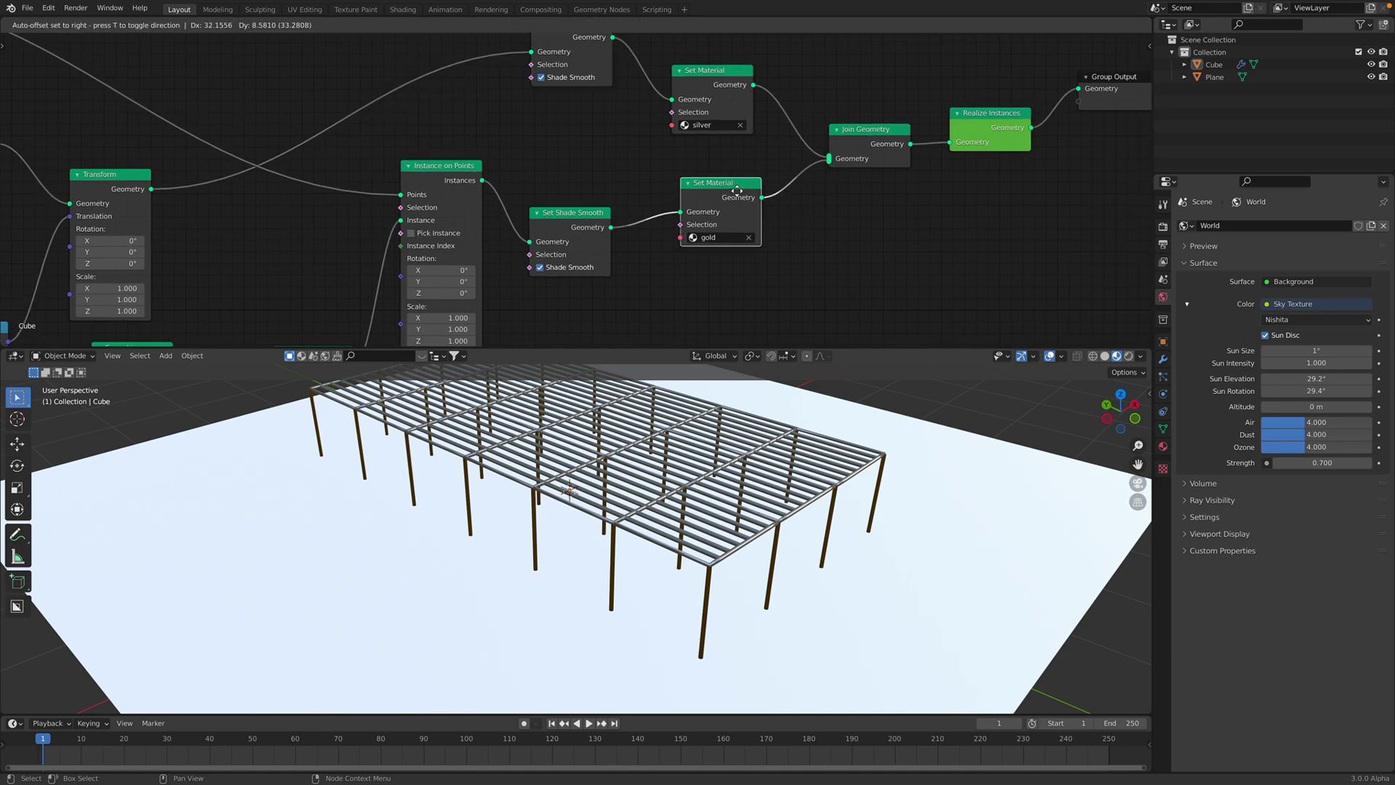
middle_click_drag(691, 197, 680, 224)
left_click_drag(669, 125, 673, 128)
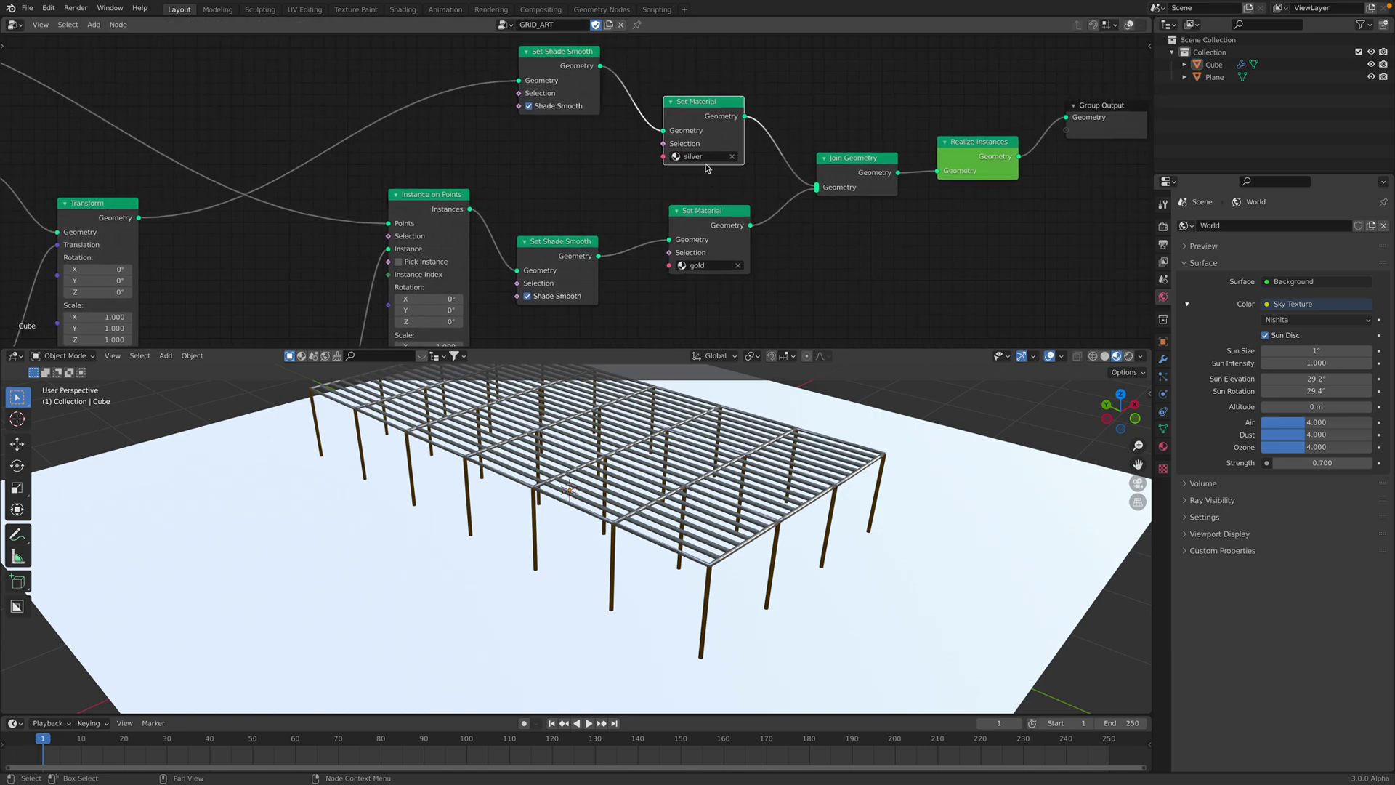
left_click_drag(568, 250, 580, 202)
middle_click_drag(876, 169, 728, 184)
left_click_drag(729, 184, 724, 168)
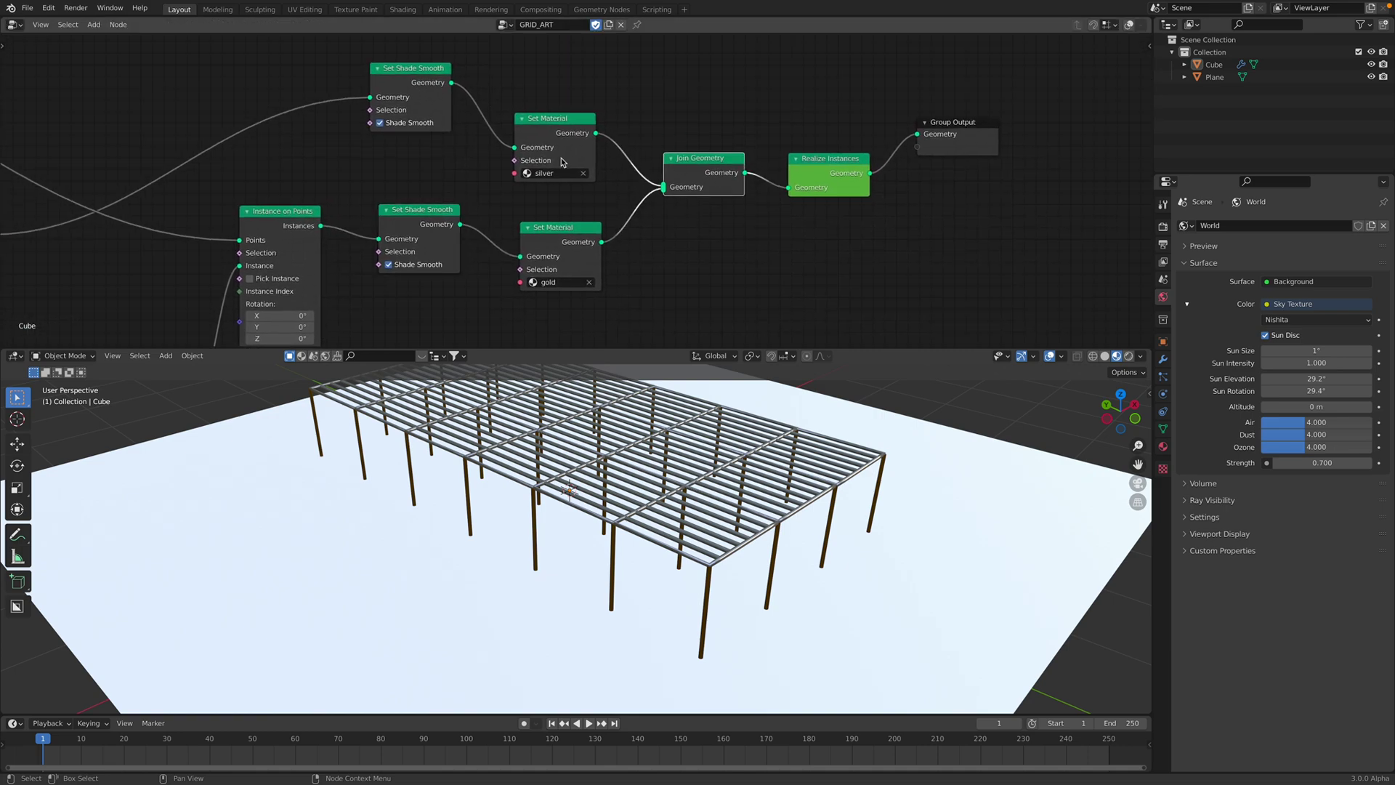
middle_click_drag(790, 175, 709, 174)
- Duplicate the pavilion along the X axis beside the original and save the file
middle_click_drag(767, 497, 858, 501)
scroll(856, 501, "down", 2)
middle_click_drag(650, 436, 683, 456)
left_click(729, 444)
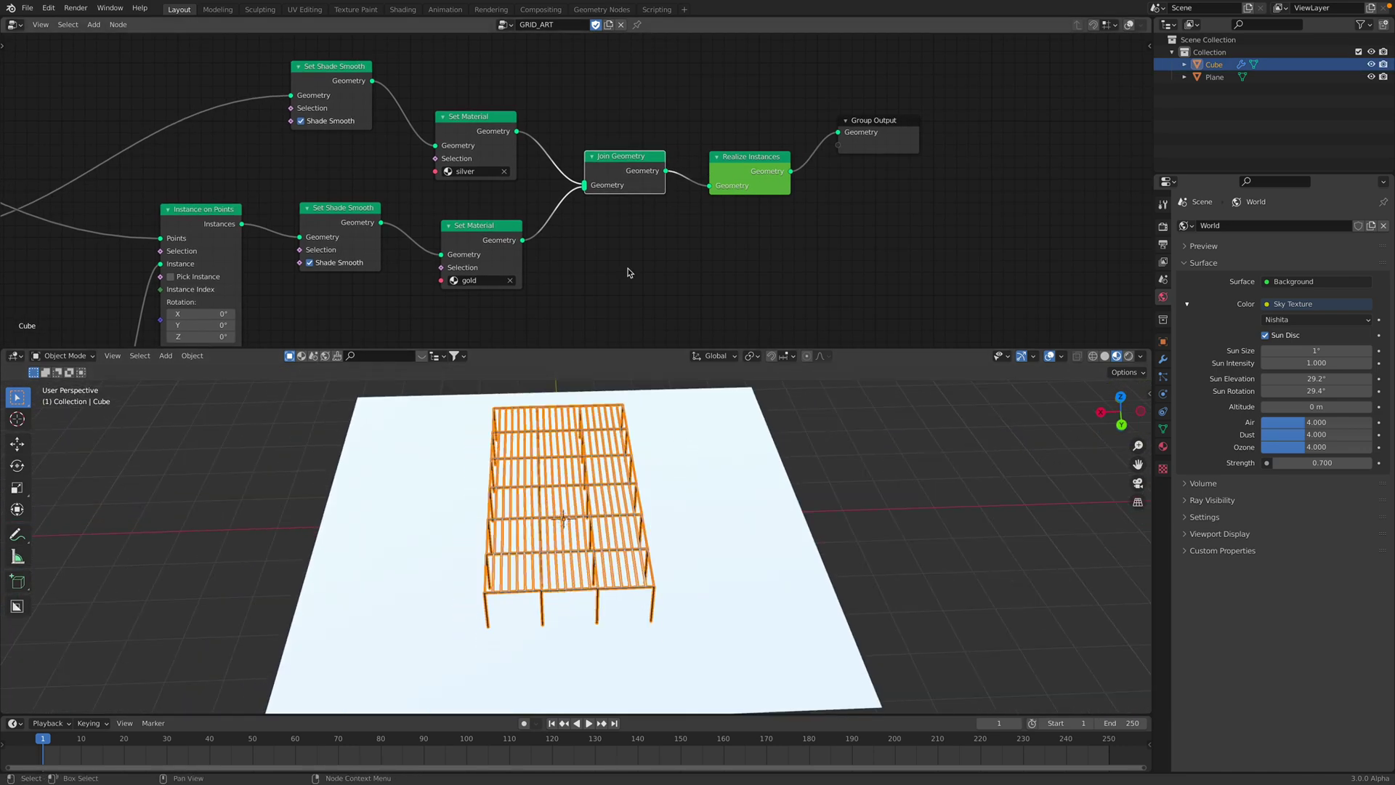
key("shift+d")
key("x")
left_click(836, 465)
middle_click_drag(837, 469, 770, 469)
left_click(880, 439)
key("ctrl+s")
- Move the two grid-size Value nodes farther away from the Add nodes they feed
scroll(621, 229, "down", 3)
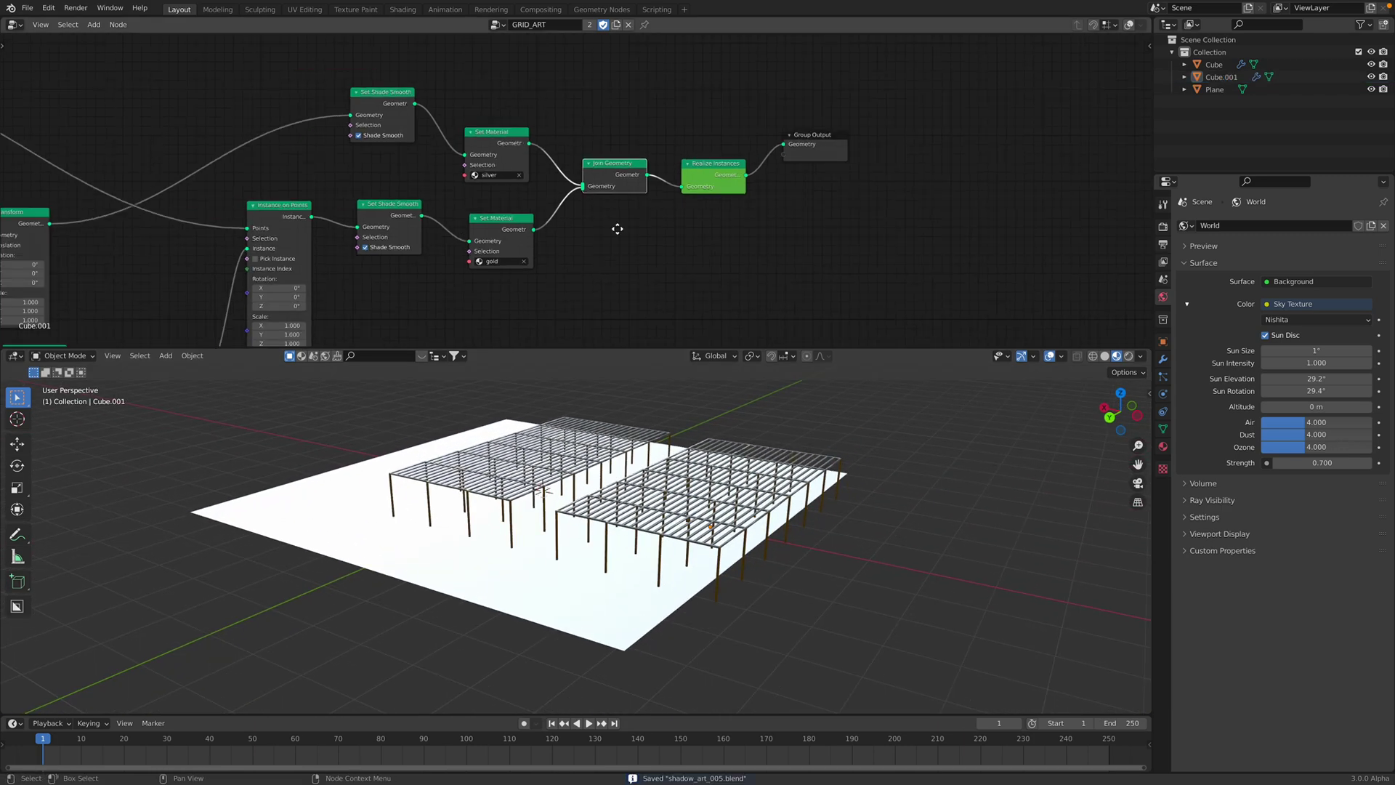
middle_click_drag(617, 227, 803, 222)
scroll(799, 221, "down", 4)
middle_click_drag(402, 216, 645, 212)
middle_click_drag(304, 138, 530, 189)
scroll(529, 189, "up", 2)
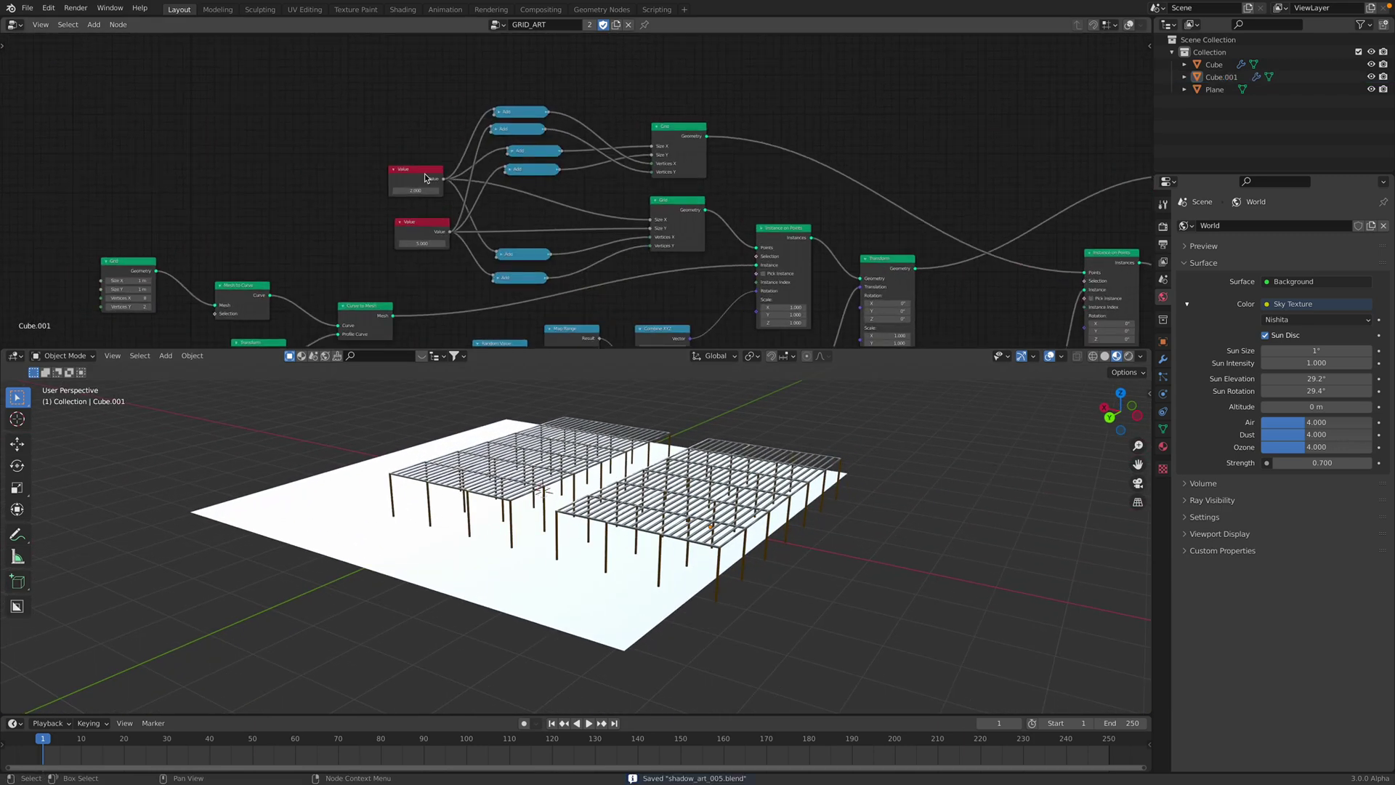
left_click_drag(425, 178, 355, 179)
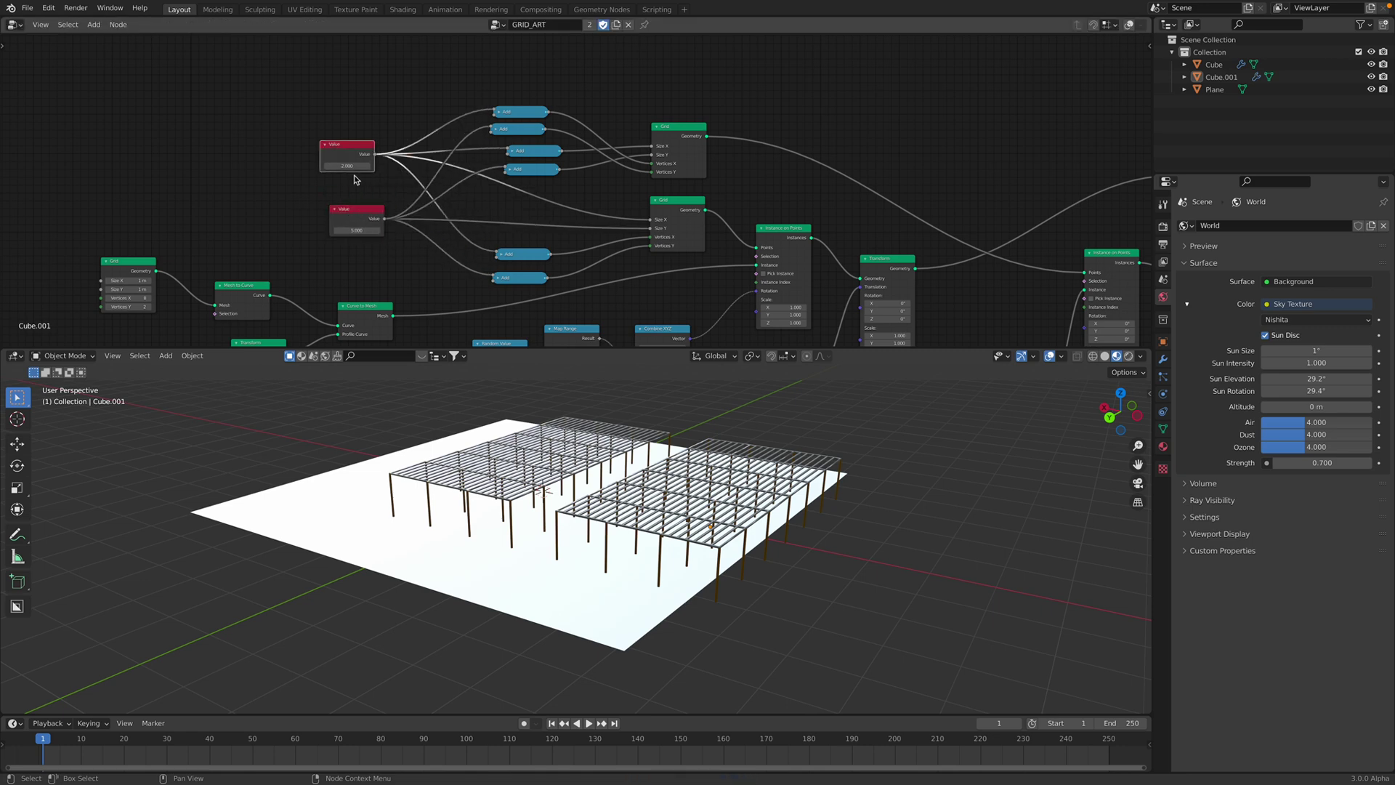
scroll(453, 178, "up", 2)
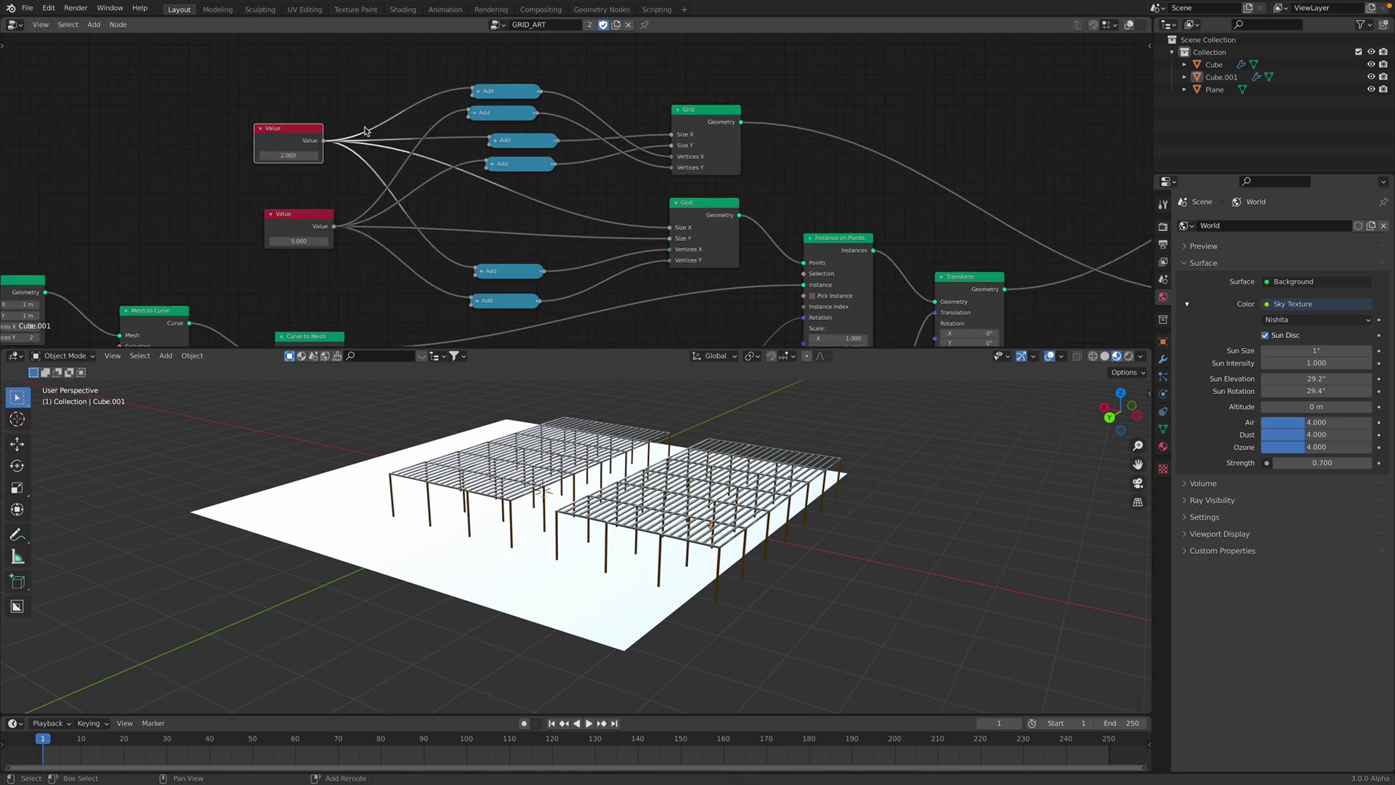
mouse_move(378, 184)
left_mouse_down()
mouse_move(376, 156)
mouse_move(378, 174)
left_mouse_up()
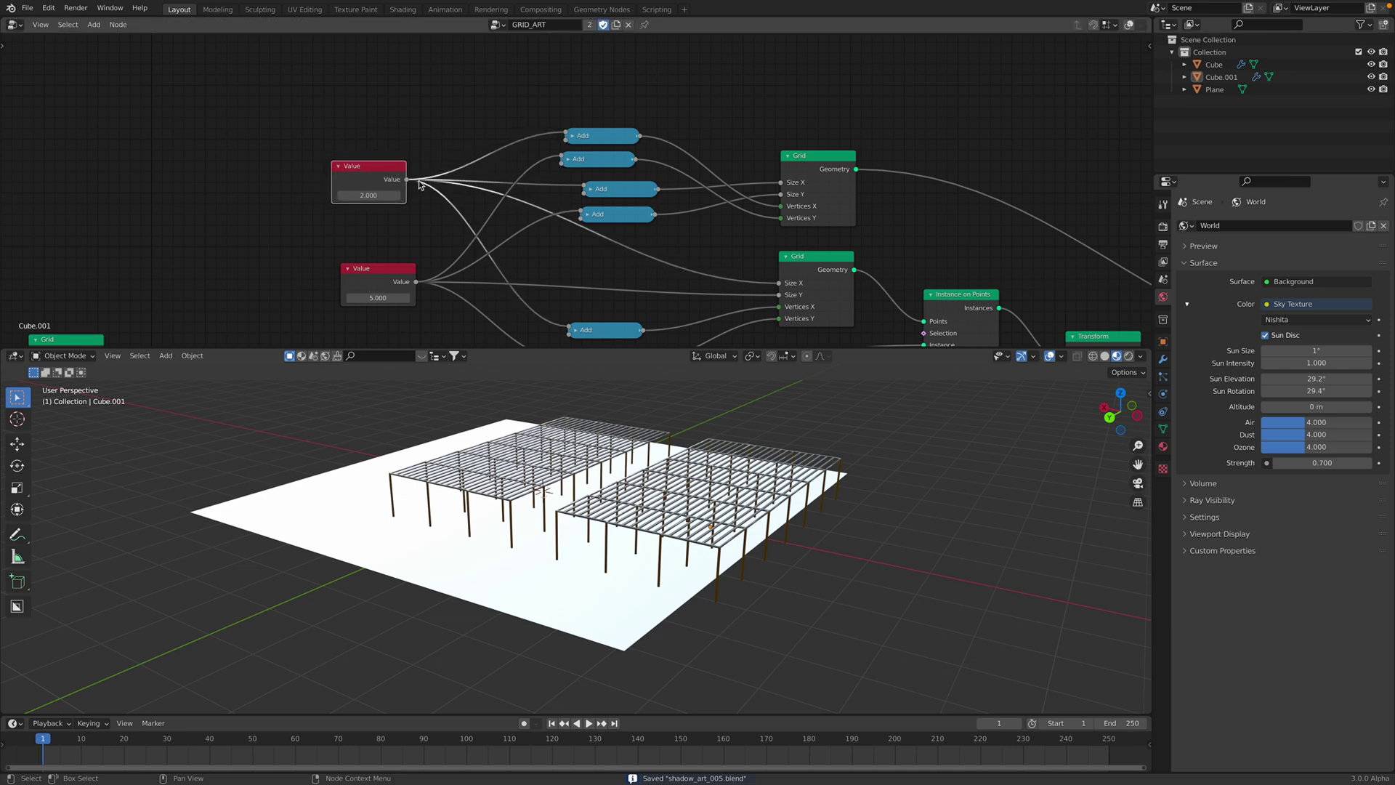
- Add a Group Input node above the two grid-size Value nodes
key("shift+a")
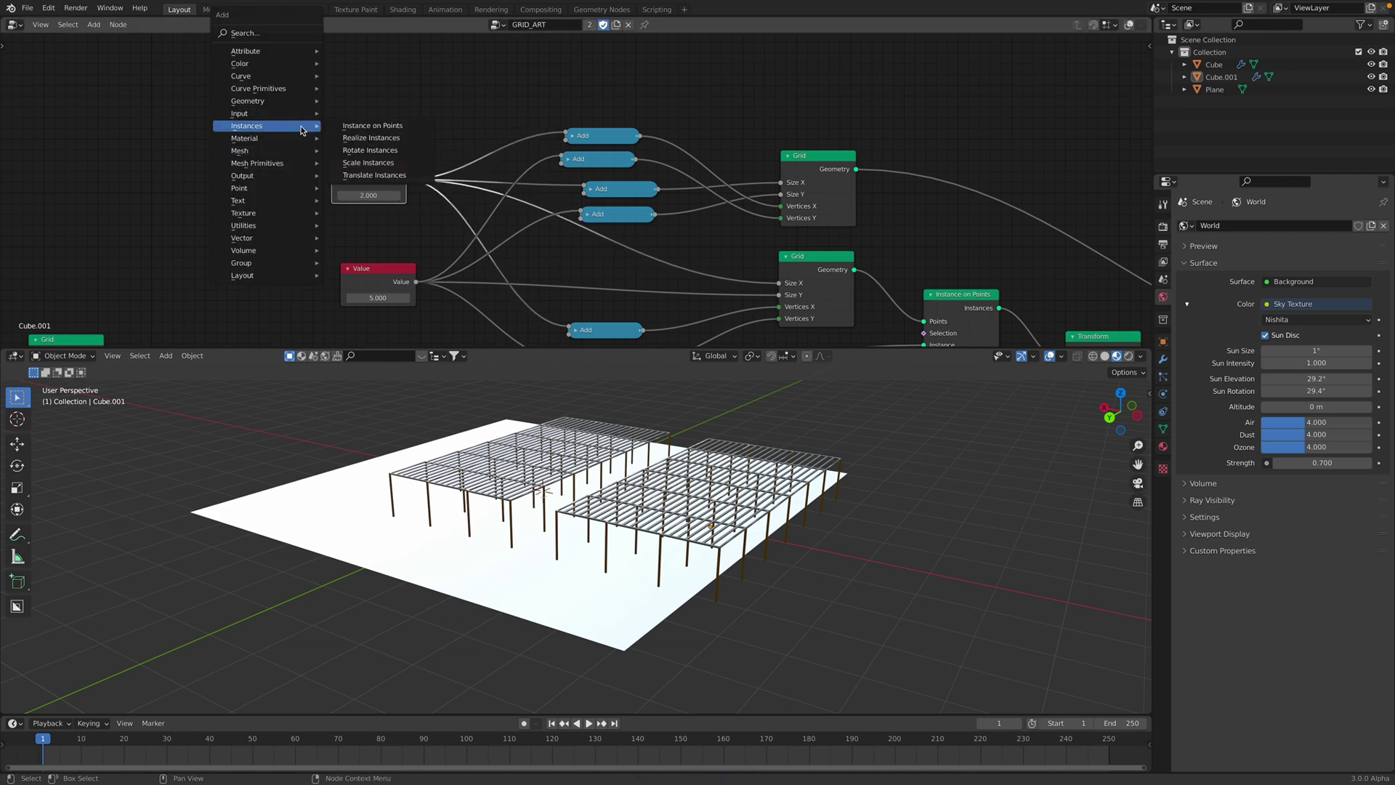
left_click(270, 40)
type("group")
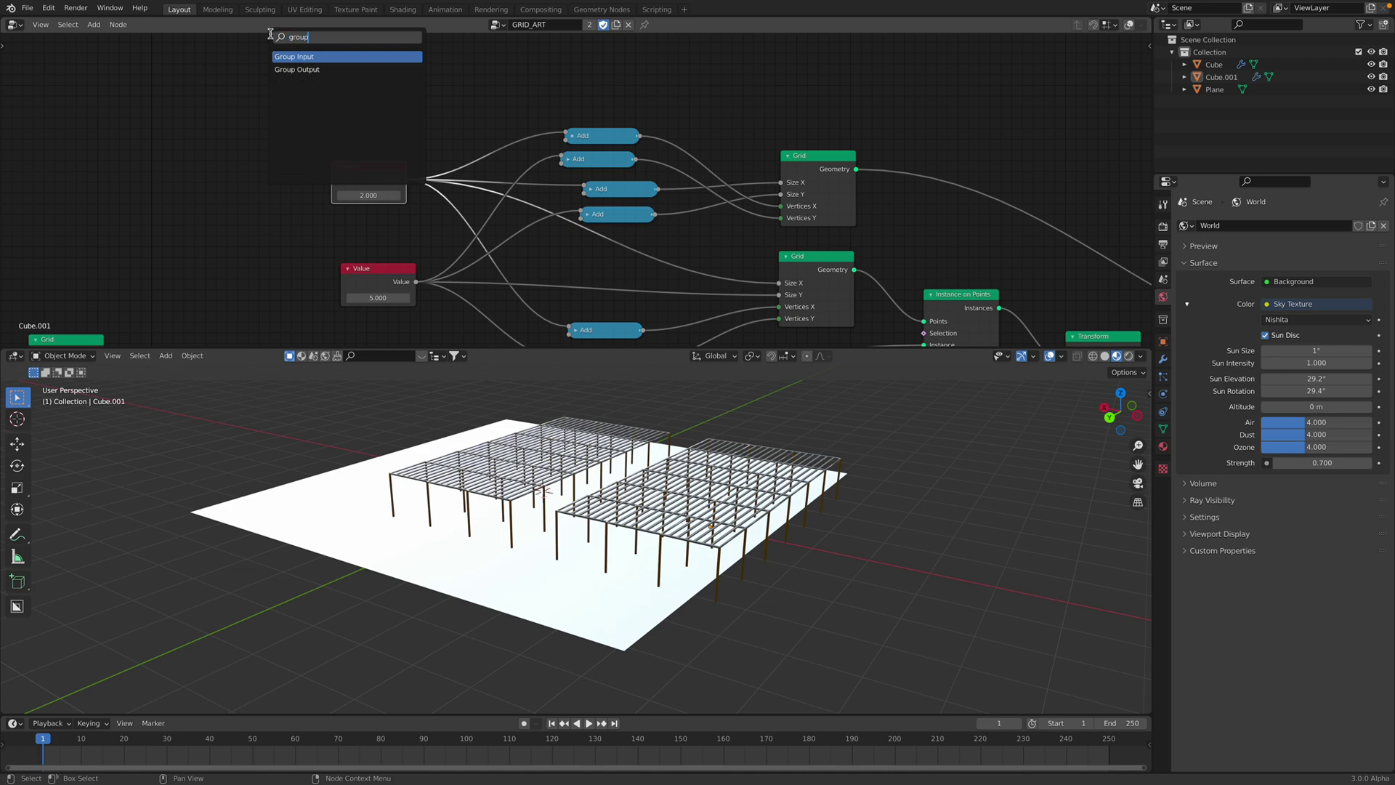
key("Return")
left_click(368, 122)
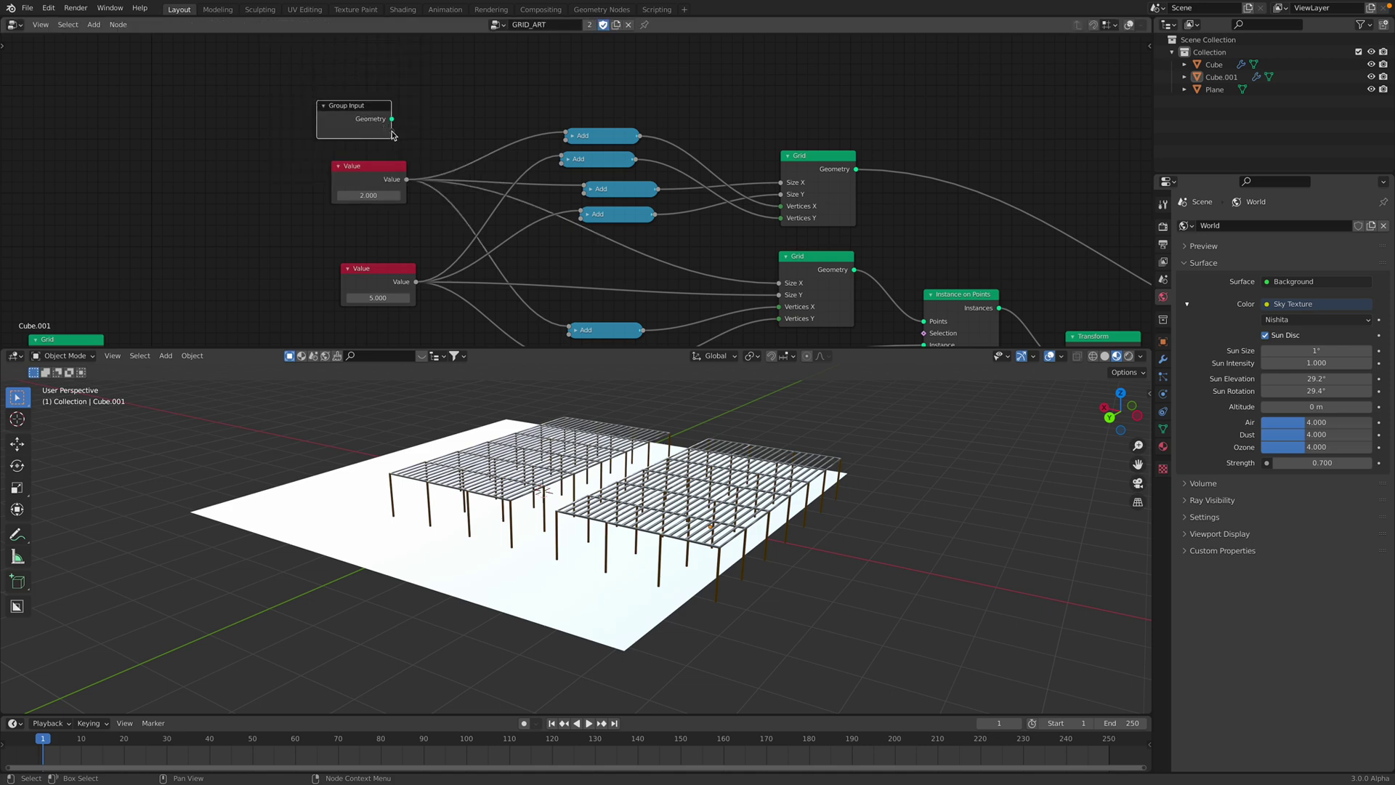
- Link the Group Input's empty socket to the first input of the uppermost Add node
left_click_drag(462, 137, 461, 138)
scroll(356, 155, "up", 2)
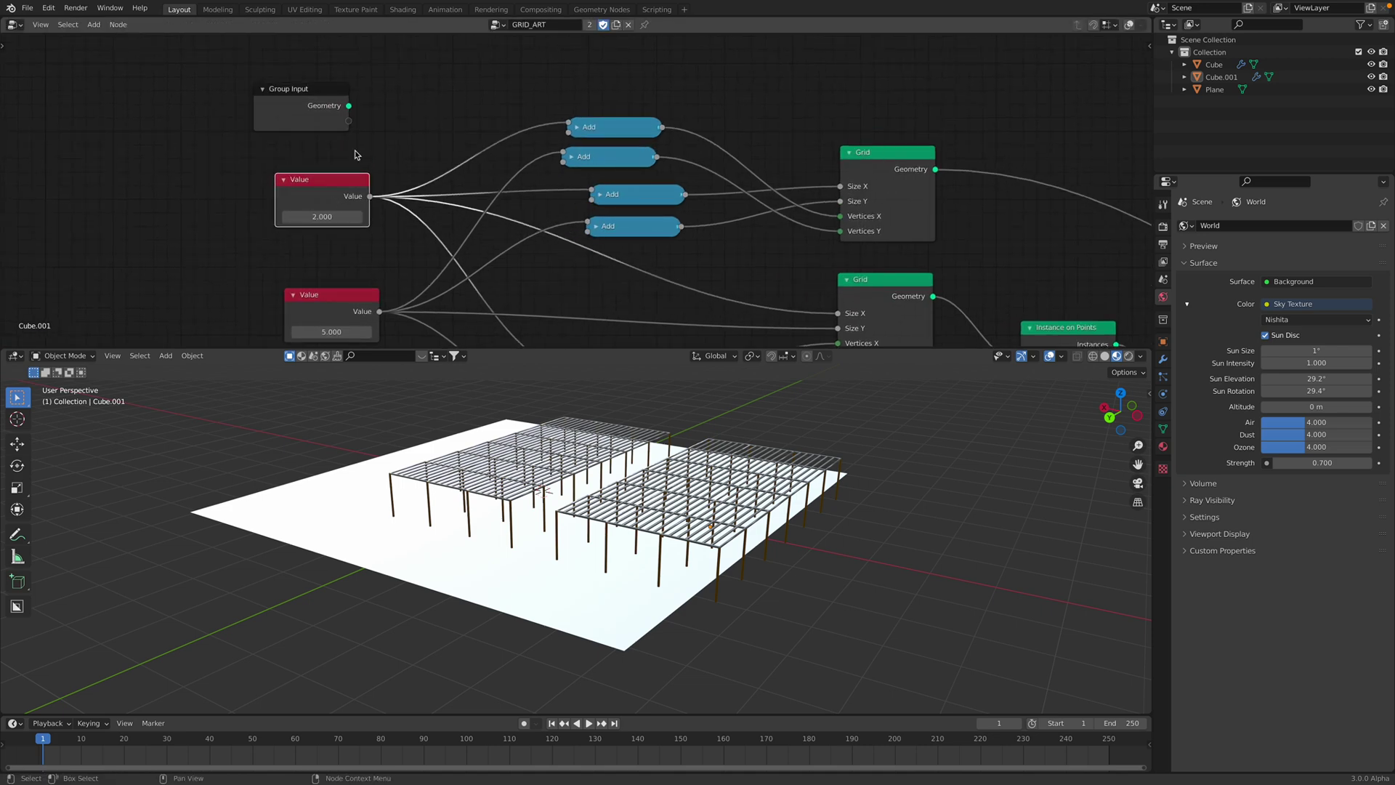
left_click_drag(348, 125, 464, 116)
left_click_drag(564, 127, 567, 128)
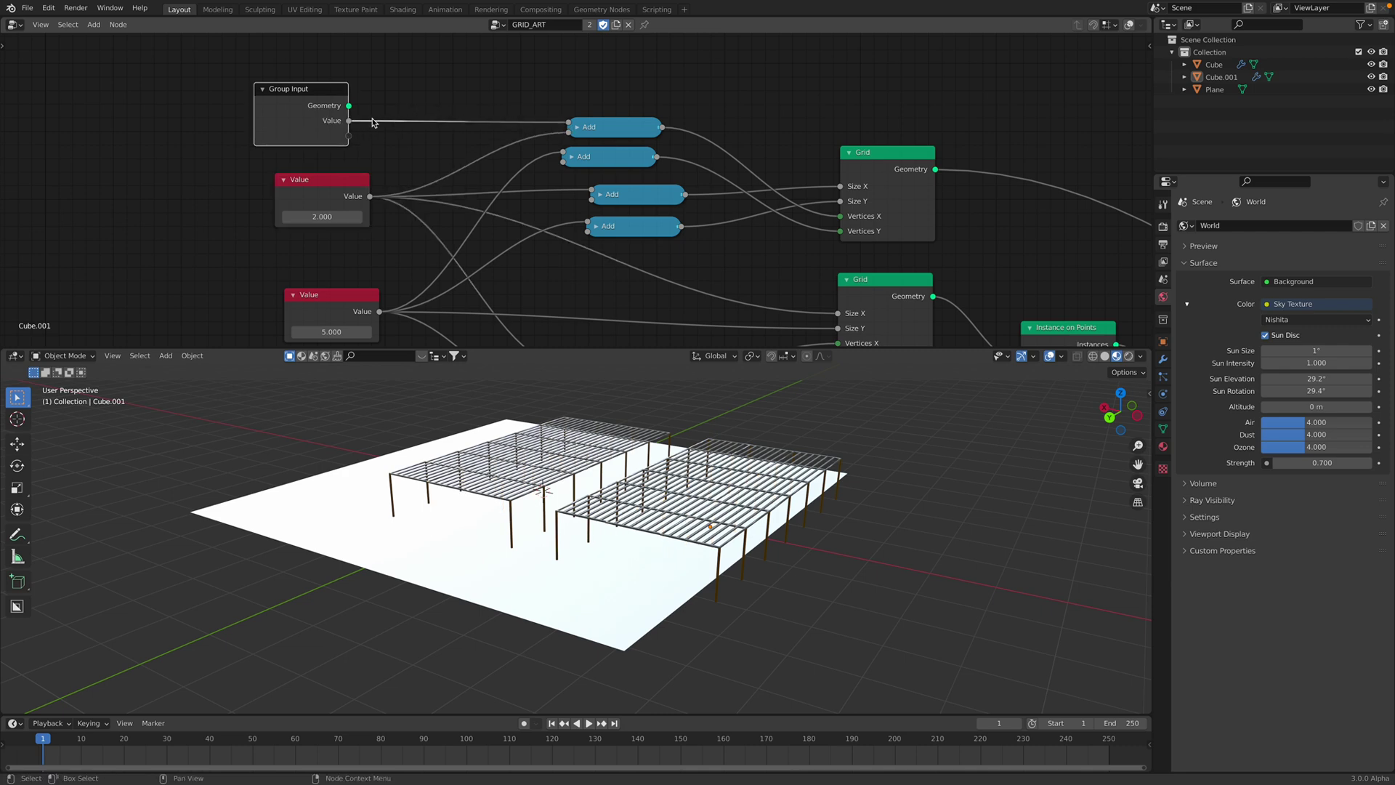
- Show the duplicate's modifier settings and set the exposed Value input to 2.000
left_click(1164, 360)
mouse_move(1312, 281)
left_mouse_down()
mouse_move(1358, 280)
mouse_move(1311, 284)
left_mouse_up()
key("Return")
- Nudge the Group Input node and the Value node directly below it
middle_click_drag(460, 145, 445, 116)
mouse_move(321, 163)
left_mouse_down()
mouse_move(292, 165)
mouse_move(307, 161)
left_mouse_up()
left_click_drag(302, 92, 331, 166)
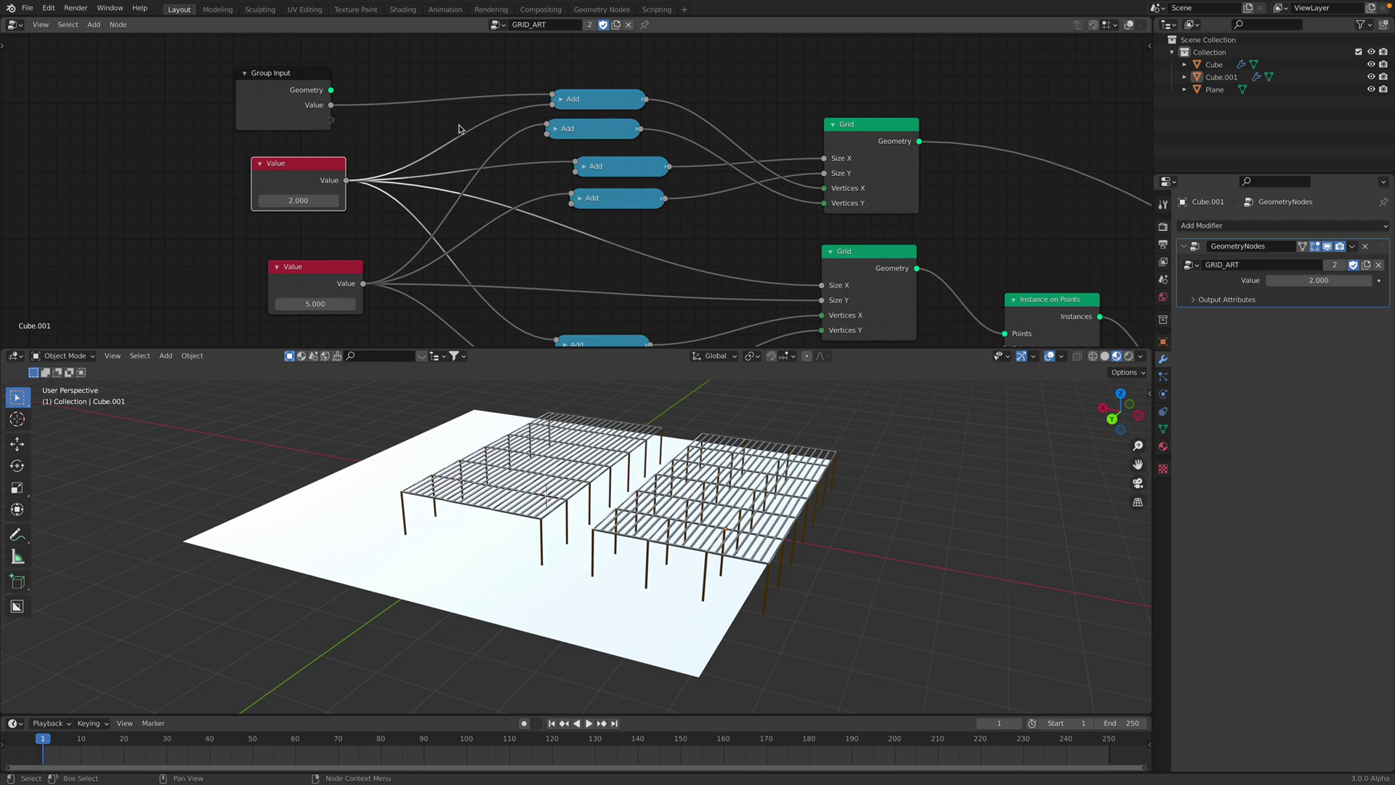
left_click_drag(552, 107, 512, 123)
left_click_drag(346, 180, 272, 171)
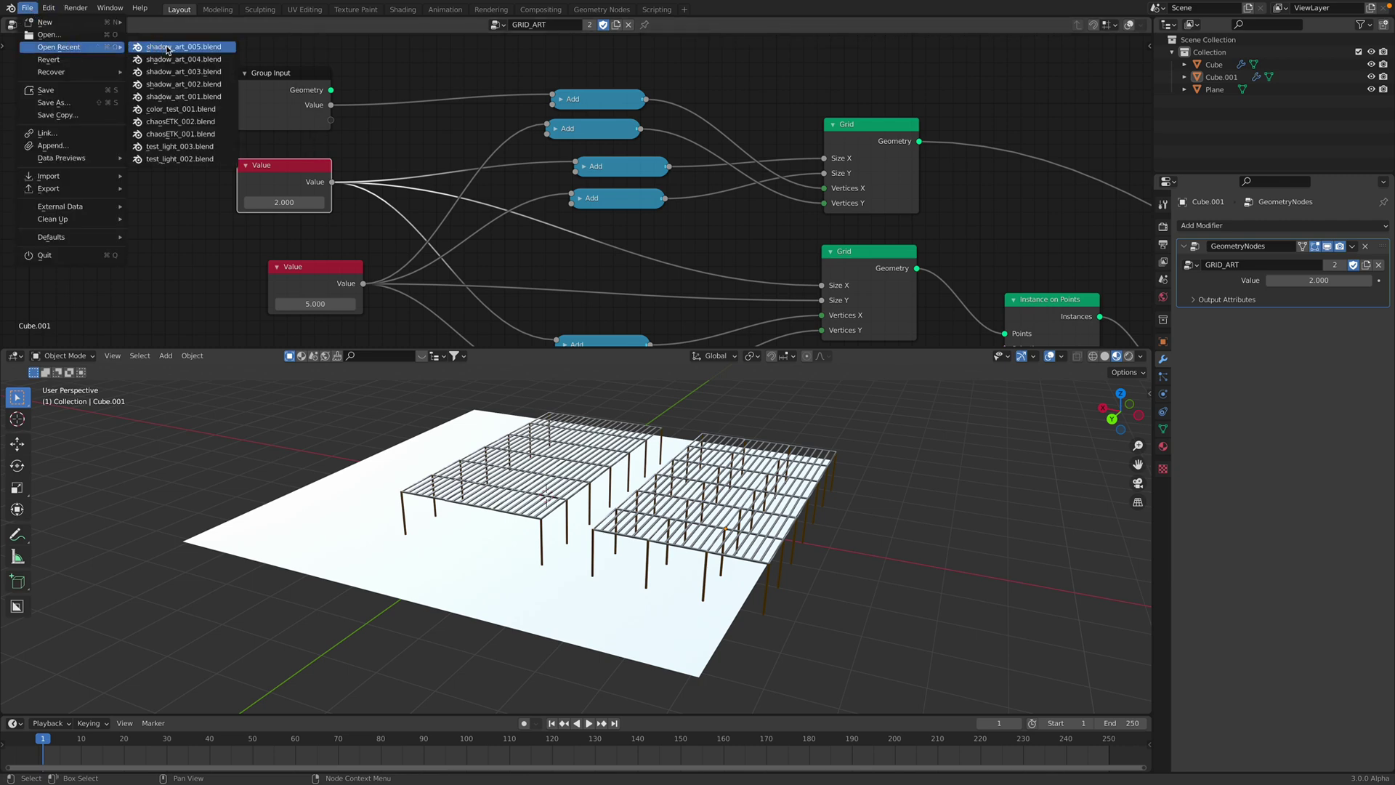
- Reopen the recent file shadow_art_005.blend without saving the current changes, and delete the duplicate pavilion
left_click(168, 47)
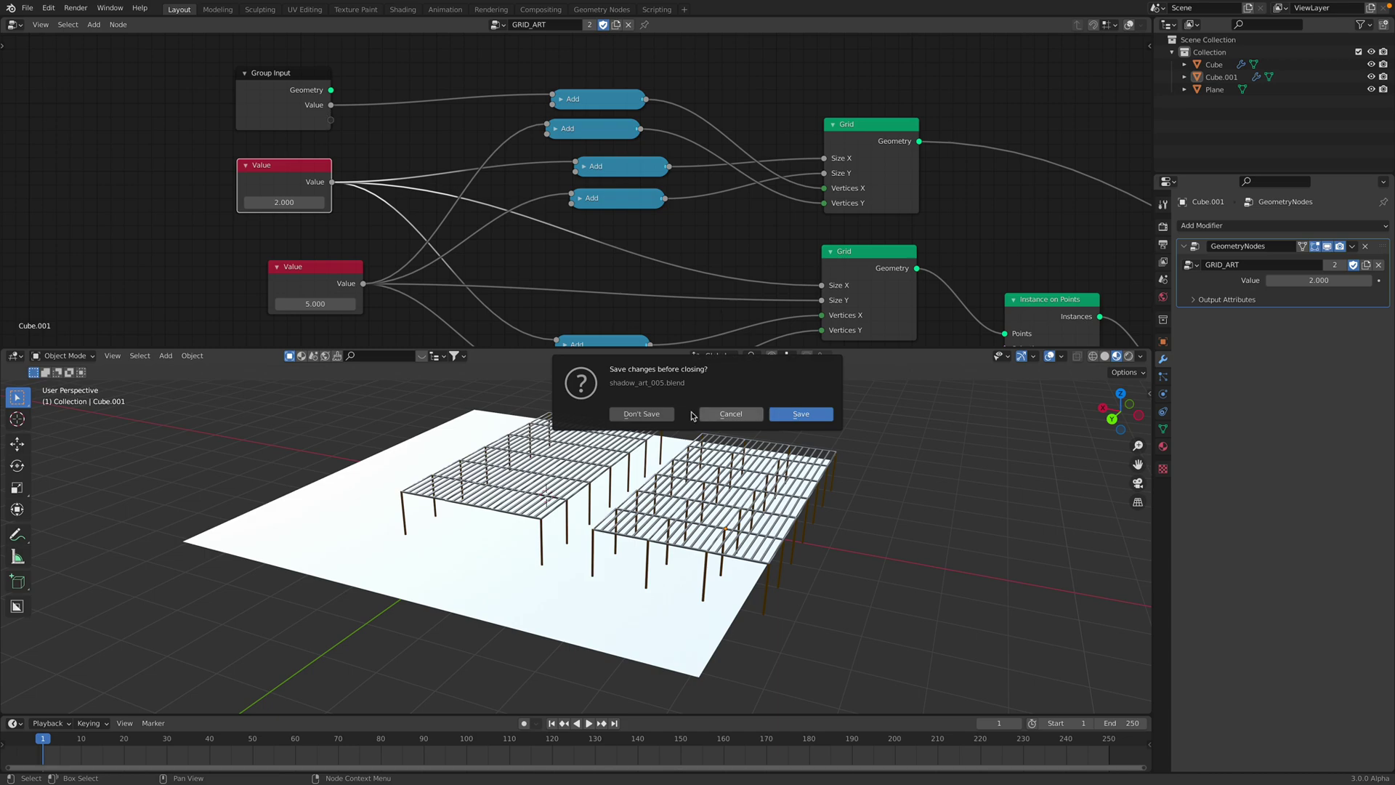
left_click(641, 415)
middle_click_drag(417, 465, 451, 473)
left_click(451, 473)
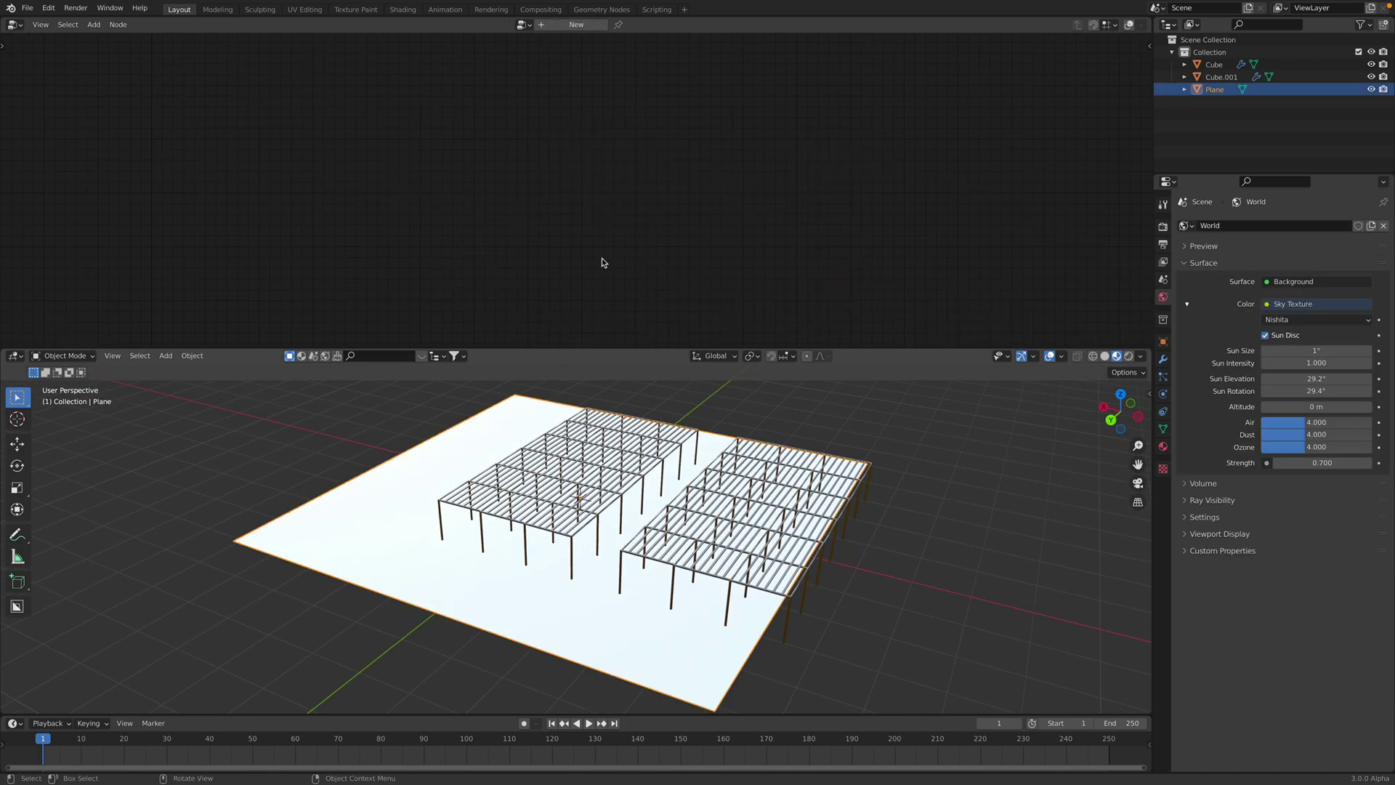
left_click(724, 471)
key("Delete")
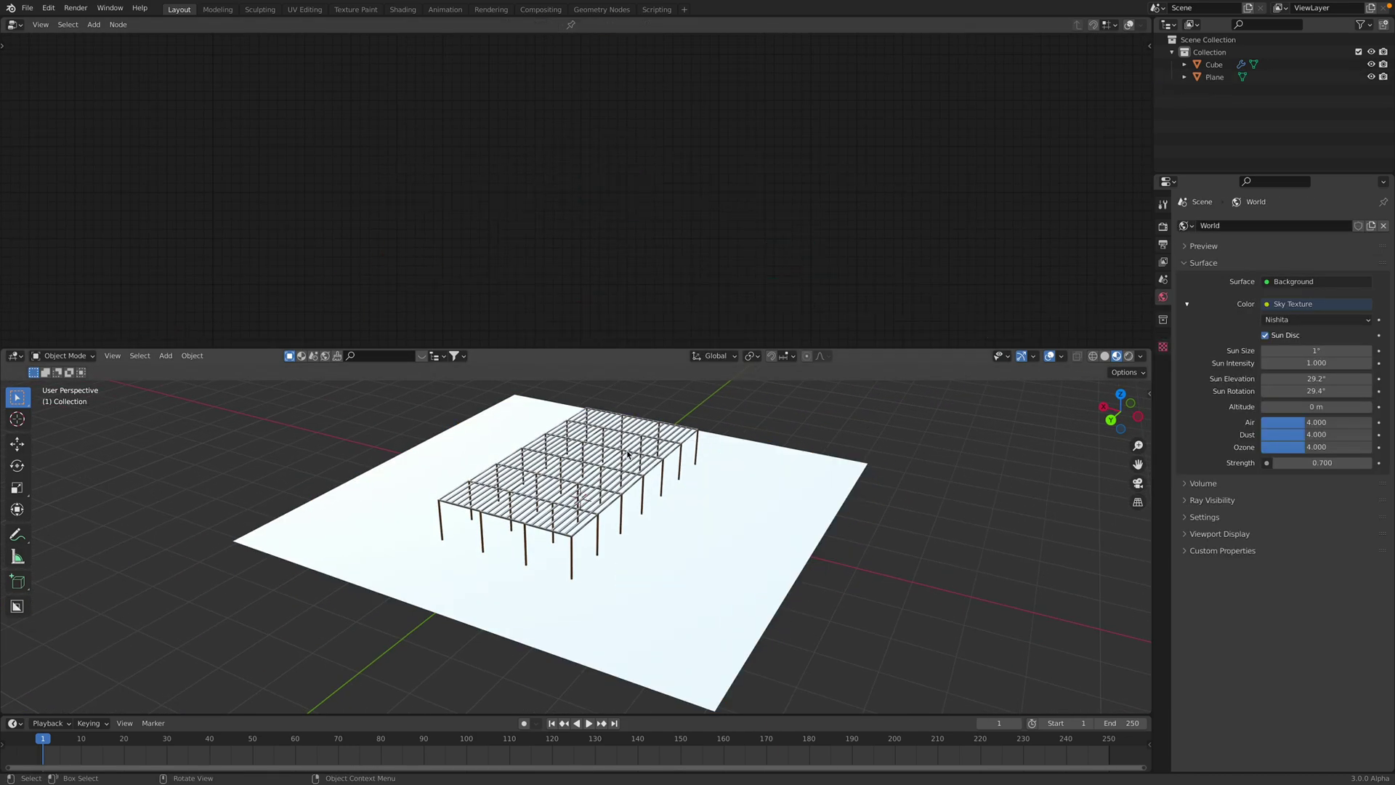
- Select the remaining pavilion and go to the Random Value and Map Range nodes in its node tree
left_click(629, 454)
left_click_drag(405, 201, 421, 191)
left_click_drag(409, 258, 401, 234)
scroll(421, 186, "down", 3)
middle_click_drag(421, 186, 349, 117)
scroll(407, 109, "down", 2)
middle_click_drag(439, 103, 263, 22)
scroll(559, 196, "up", 2)
middle_click_drag(509, 461, 479, 444)
scroll(476, 439, "up", 1)
scroll(445, 255, "up", 3)
scroll(489, 216, "up", 1)
middle_click_drag(517, 238, 517, 158)
middle_click_drag(409, 170, 506, 247)
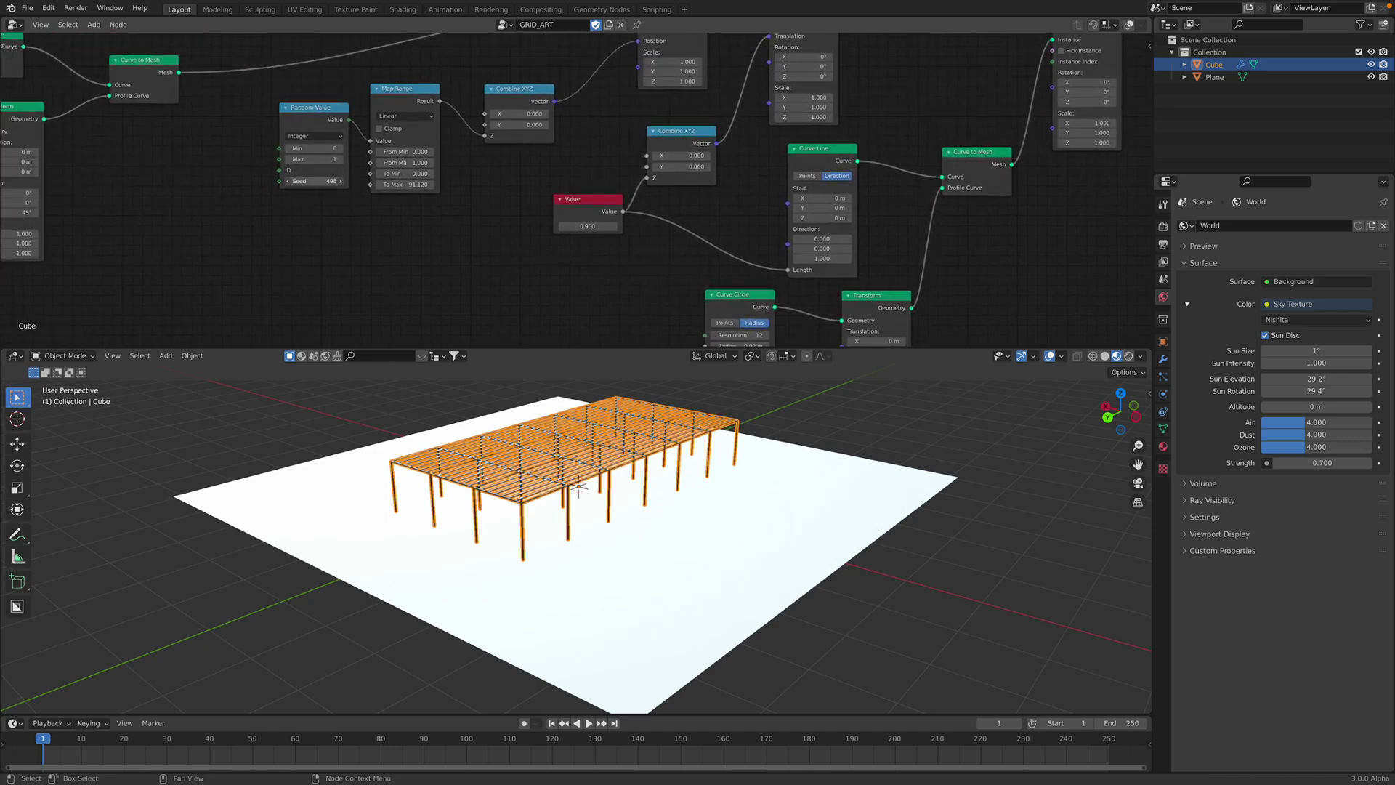
- Set the Random Value node's Seed to 606 and the Map Range node's To Max to 92.700
scroll(518, 471, "up", 4)
left_click_drag(336, 188, 378, 189)
scroll(632, 524, "down", 3)
middle_click_drag(632, 524, 654, 526)
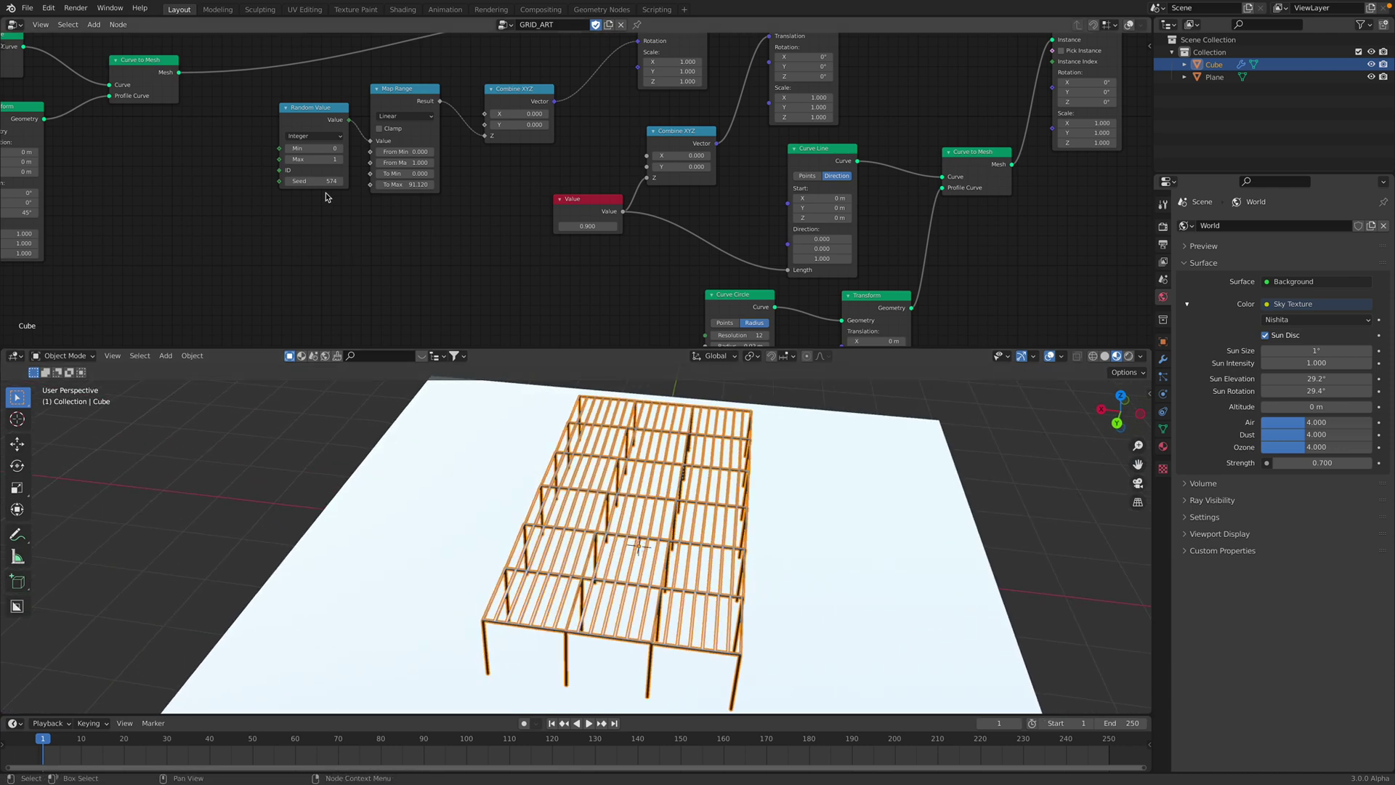
left_click_drag(405, 185, 424, 185)
left_click_drag(296, 181, 322, 181)
- Add a Group Input node beside the Random Value node and link its empty socket to the Seed input
middle_click_drag(242, 195, 216, 206)
scroll(196, 201, "up", 2)
key("shift+a")
left_click(187, 206)
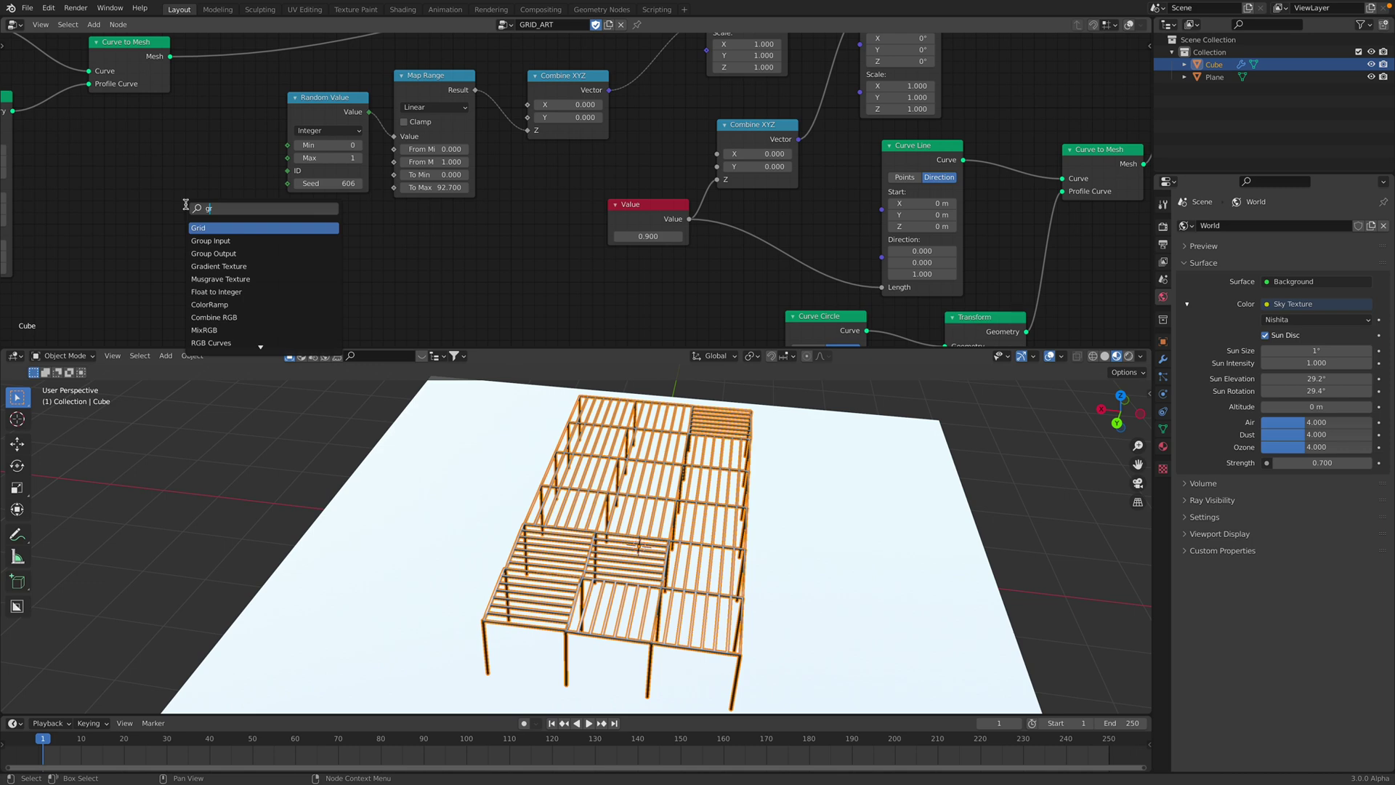
key("Return")
key("shift+a")
left_click(186, 206)
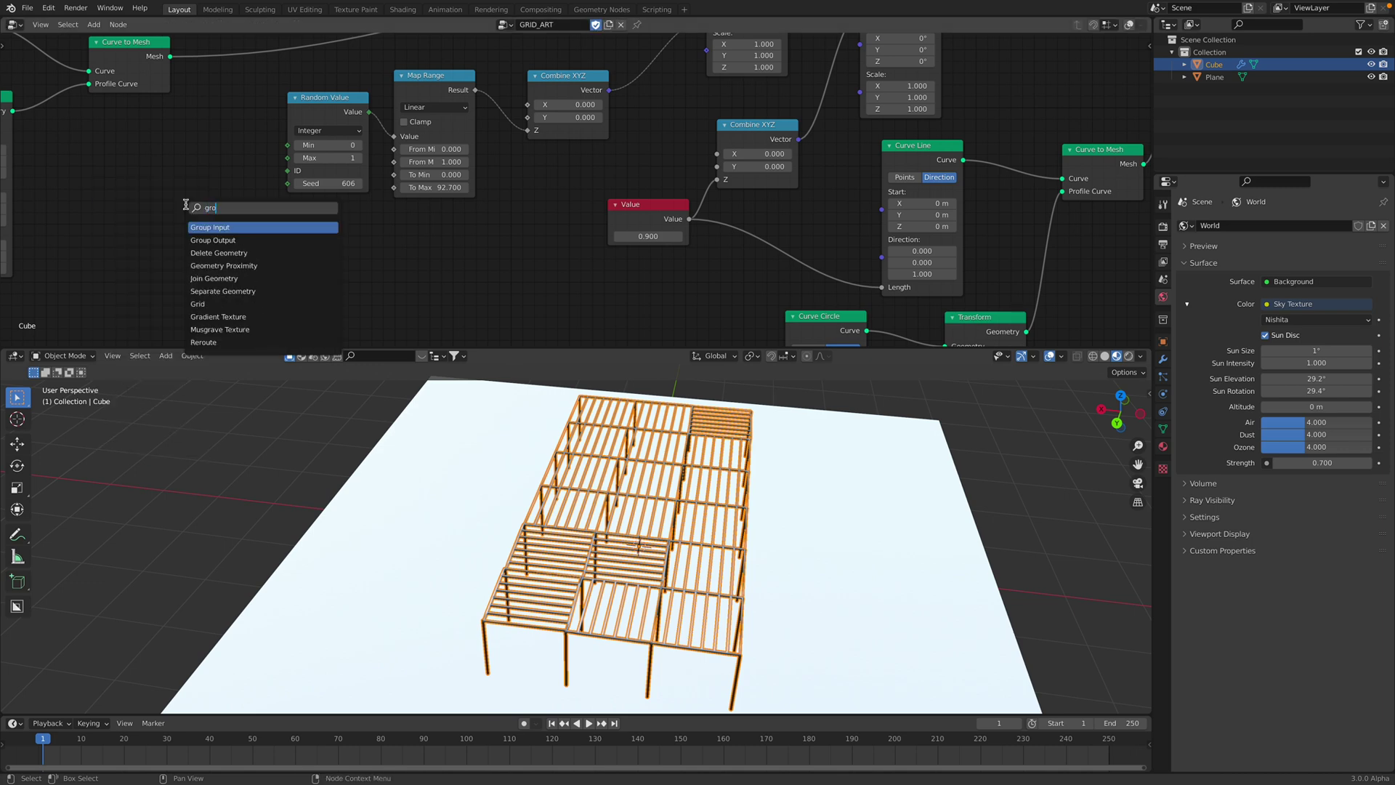
key("Return")
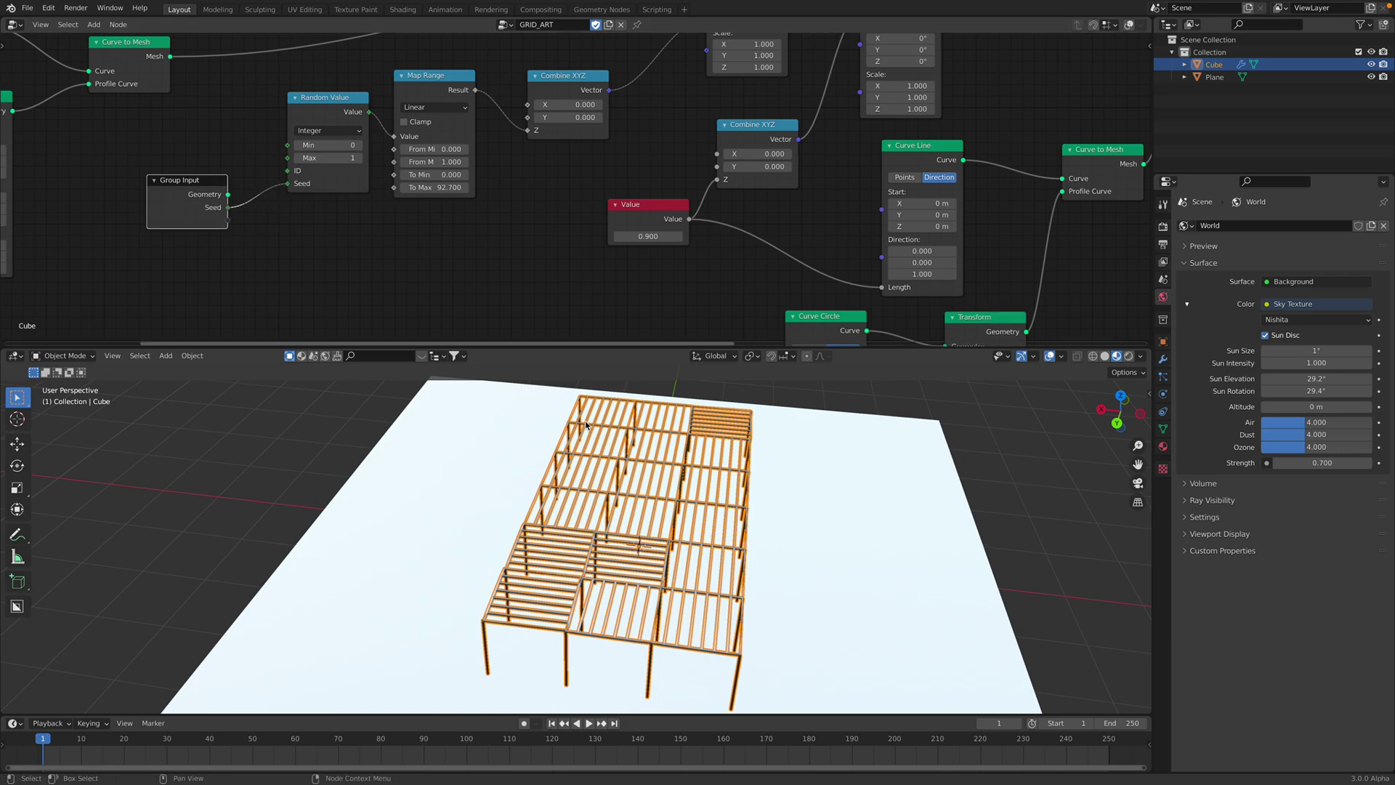
- Duplicate the pavilion along the global X axis and repeat the duplication three times to form a row
left_click(618, 429)
middle_click_drag(637, 428, 655, 432)
left_click(656, 435)
key("shift+d")
key("x")
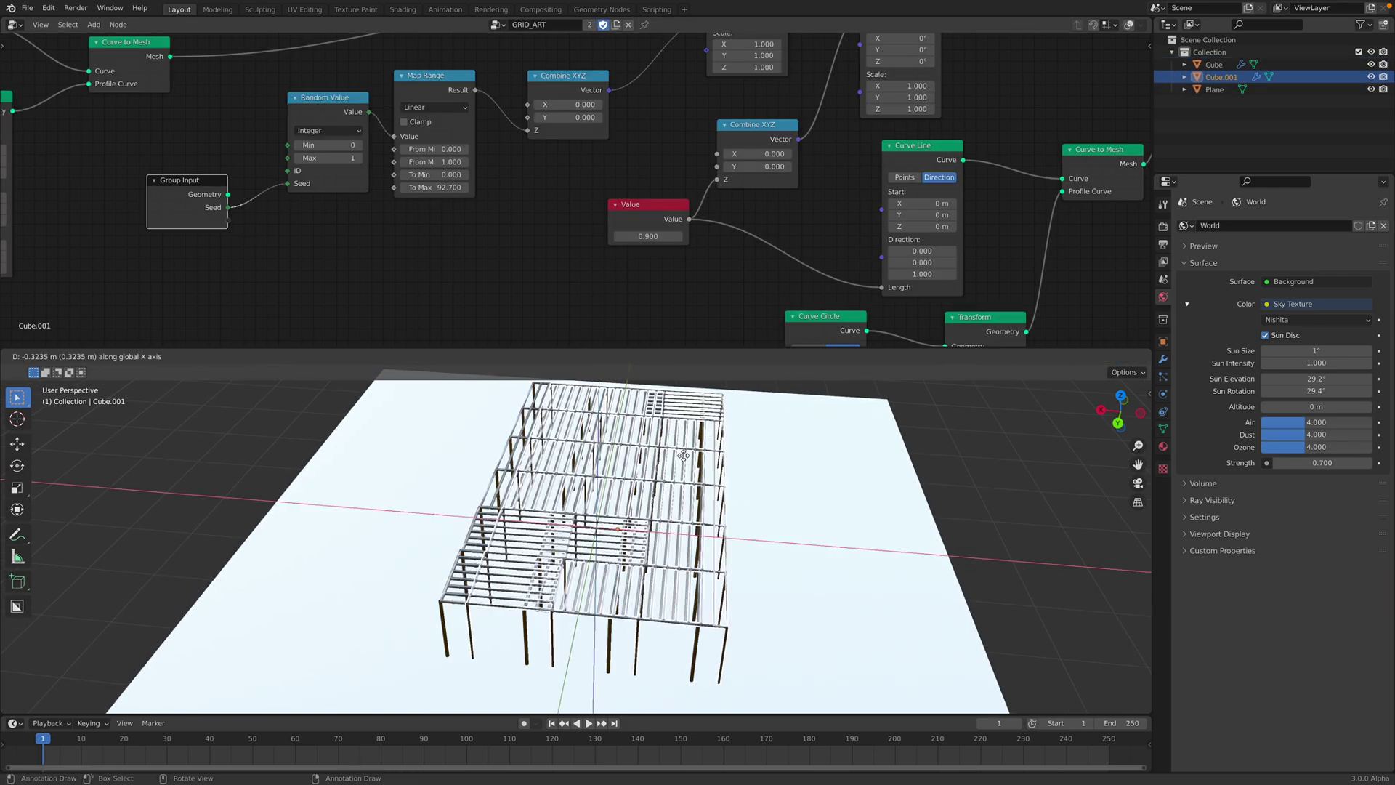
left_click(901, 472)
key("shift+r")
key("shift+r")
key("shift+r")
- Set the first duplicate's Seed to 746 in its Geometry Nodes modifier
middle_click_drag(864, 484, 898, 439)
middle_click_drag(897, 439, 717, 448, "shift")
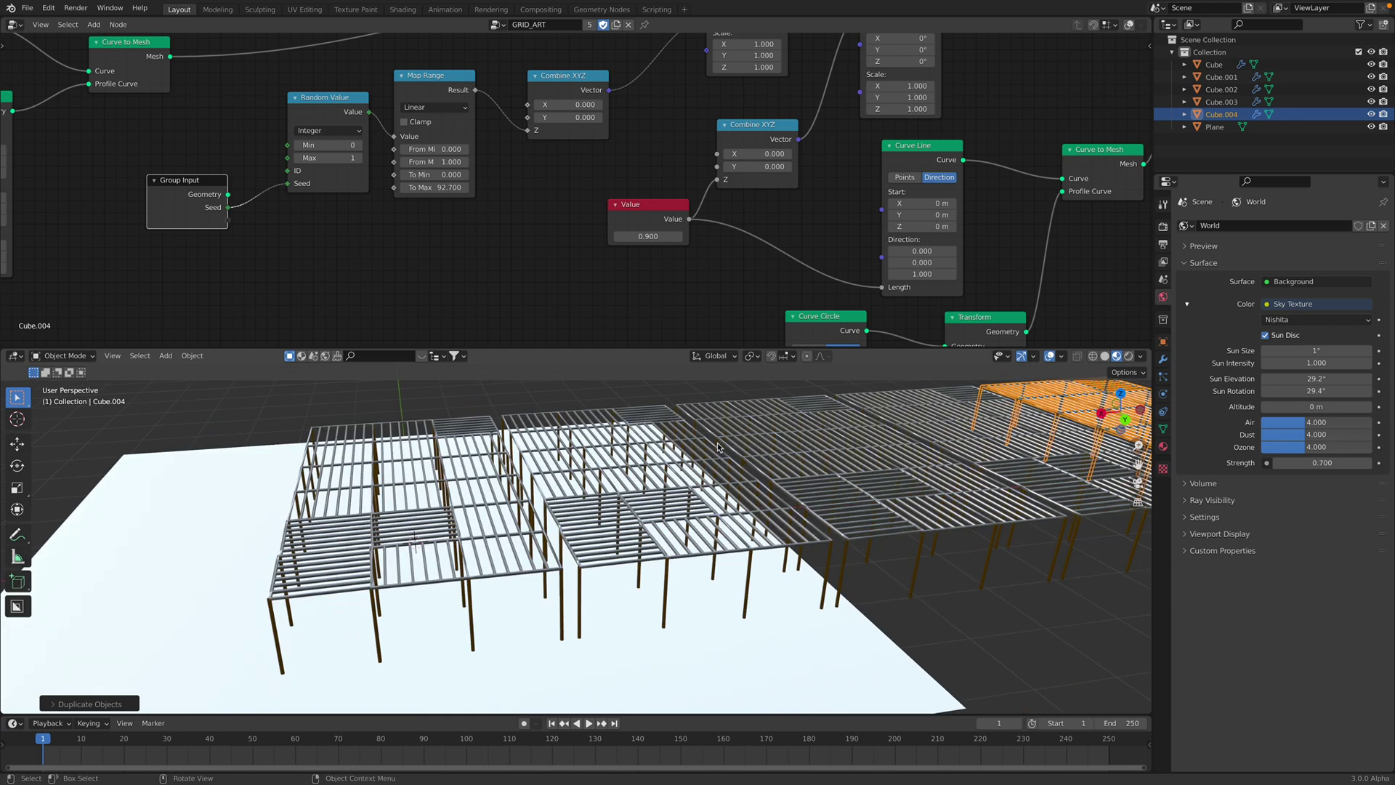
left_click(670, 426)
left_click(1163, 359)
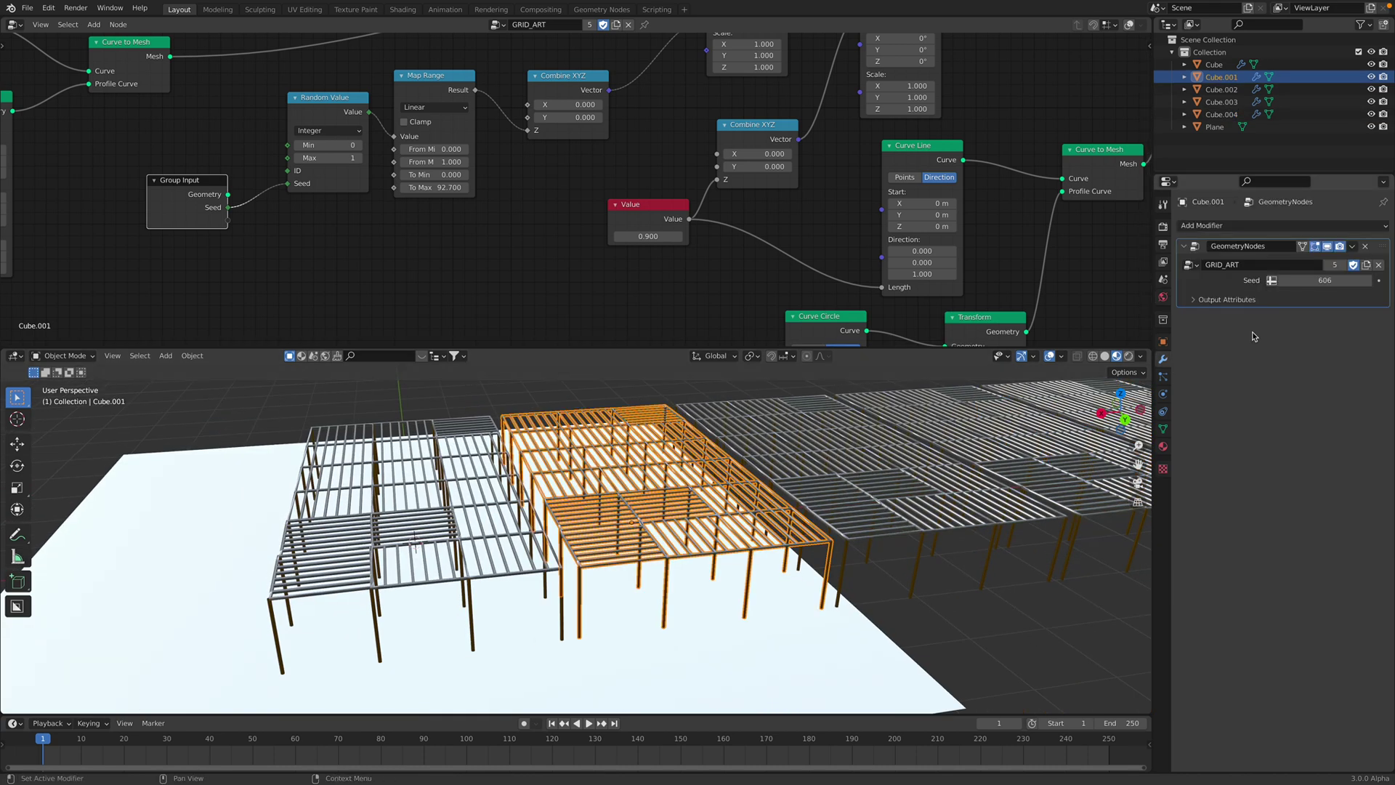
left_click_drag(1294, 281, 1317, 281)
- Set the second duplicate's Seed to 694 and vary the seeds of the third and fourth duplicates
middle_click_drag(923, 443, 795, 476, "shift")
left_click(792, 476)
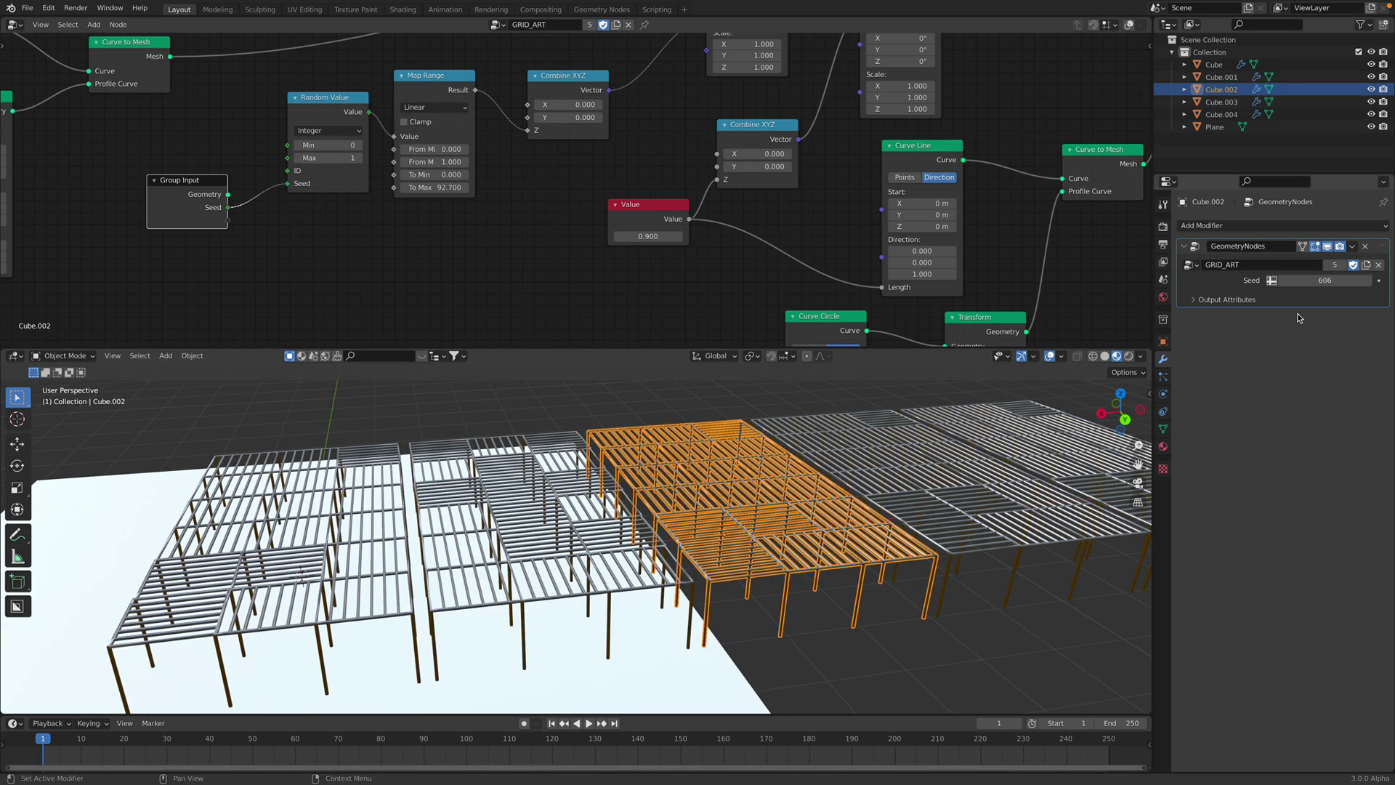
left_click_drag(1299, 281, 1317, 281)
left_click(1002, 469)
left_click(1092, 429)
- Extend the ground plane along the X axis in Edit Mode so it lies beneath the whole row of pavilions
scroll(945, 407, "down", 1)
scroll(586, 247, "down", 1)
middle_click_drag(586, 243, 543, 298)
middle_click_drag(447, 424, 327, 472)
left_click(324, 474)
scroll(325, 474, "down", 3)
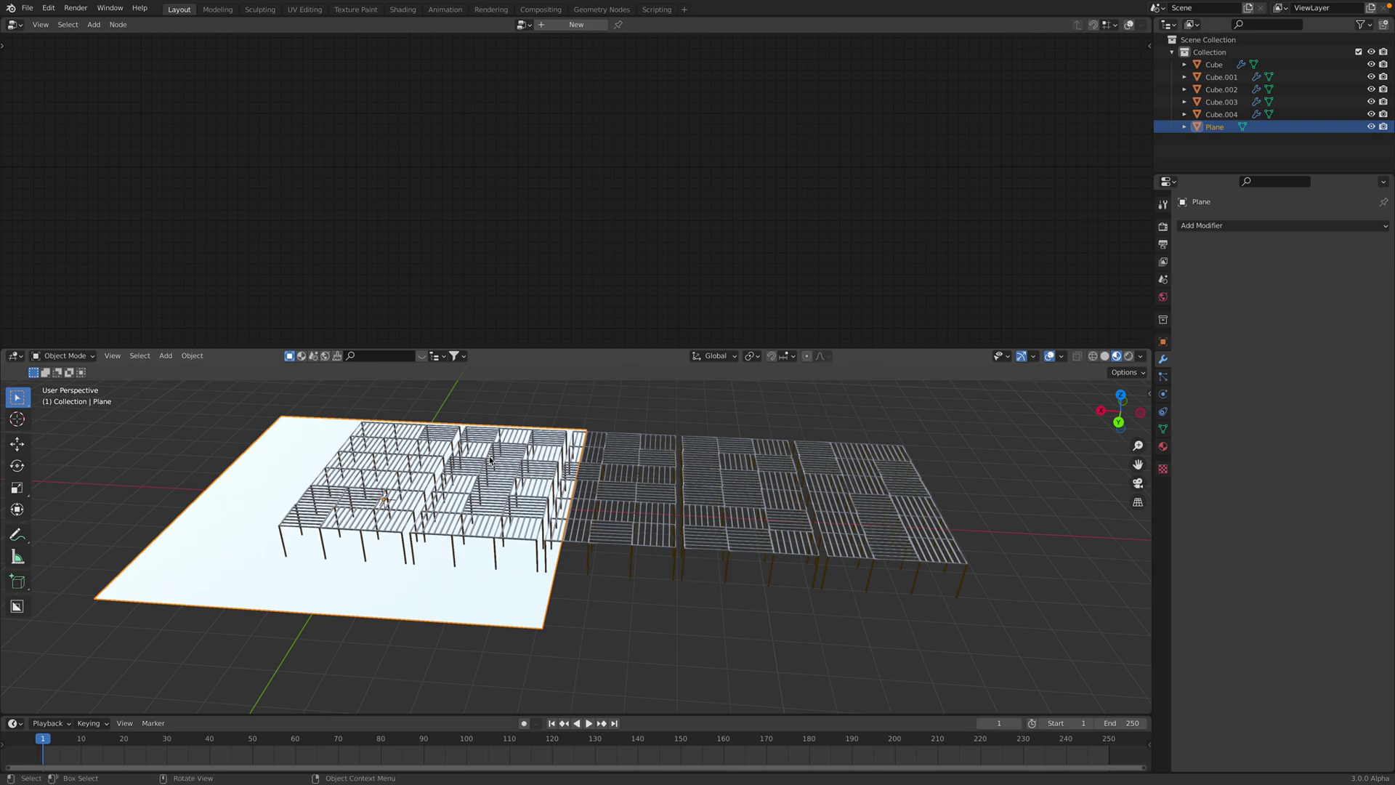
middle_click_drag(529, 449, 550, 431)
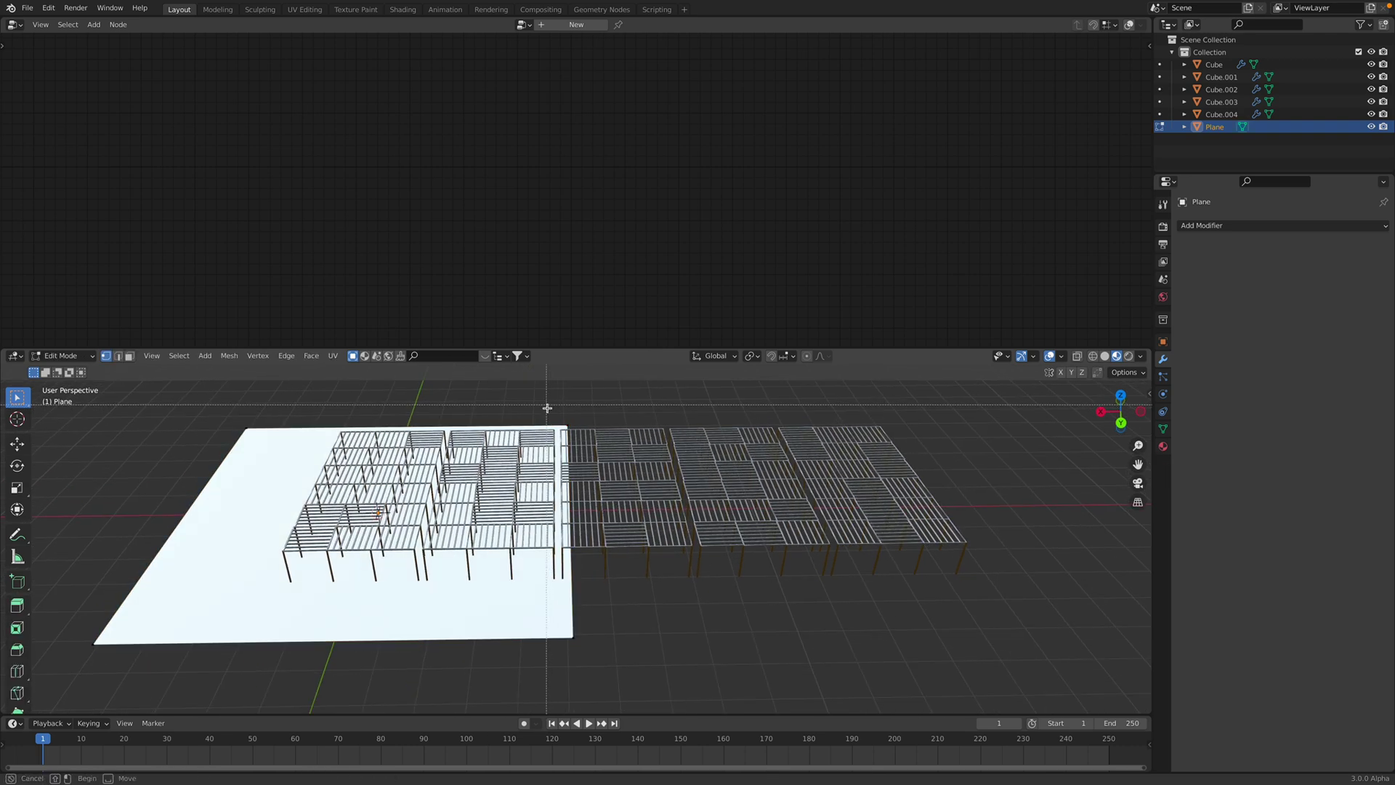
key("g")
key("x")
left_click(1098, 630)
key("Tab")
- Switch the viewport to Rendered shading and enlarge it for a closer view of the pavilion row
middle_click_drag(999, 578, 971, 574)
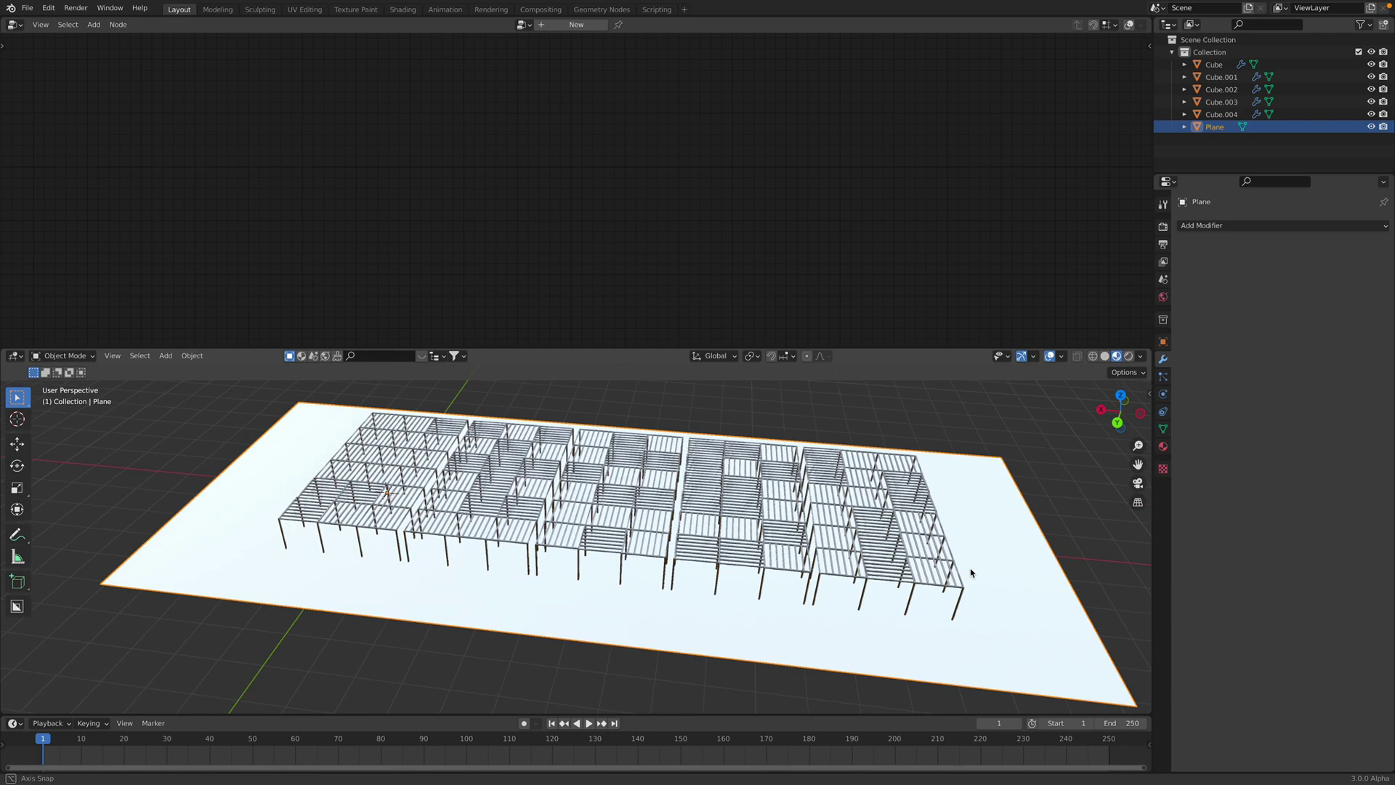
left_click(1128, 357)
left_click_drag(956, 348, 918, 197)
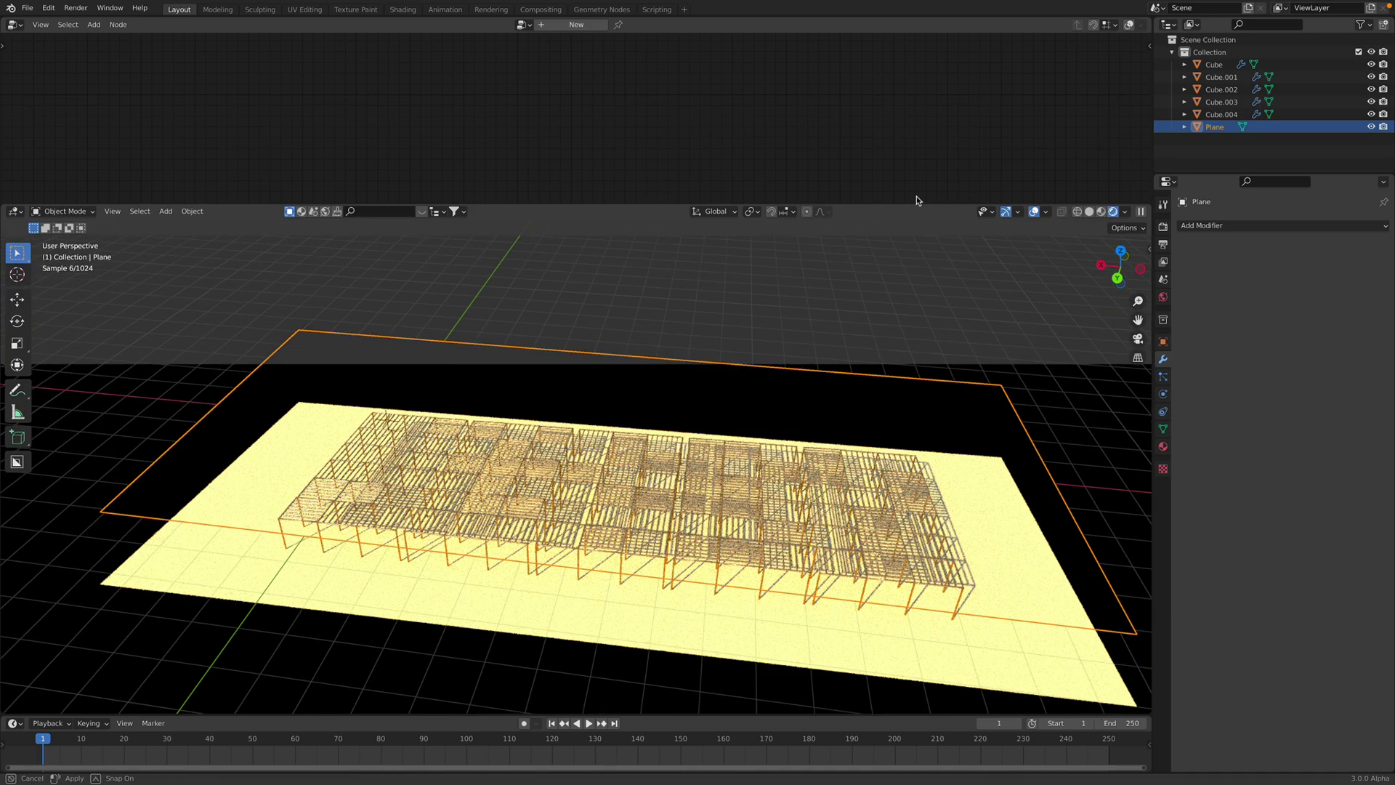
scroll(839, 374, "up", 2)
mouse_move(838, 374)
middle_mouse_down()
mouse_move(855, 368)
mouse_move(820, 425)
mouse_move(799, 407)
middle_mouse_up()
- Set the world Sky Texture's Sun Elevation to 28° and Sun Rotation to 44.2°
left_click(1162, 296)
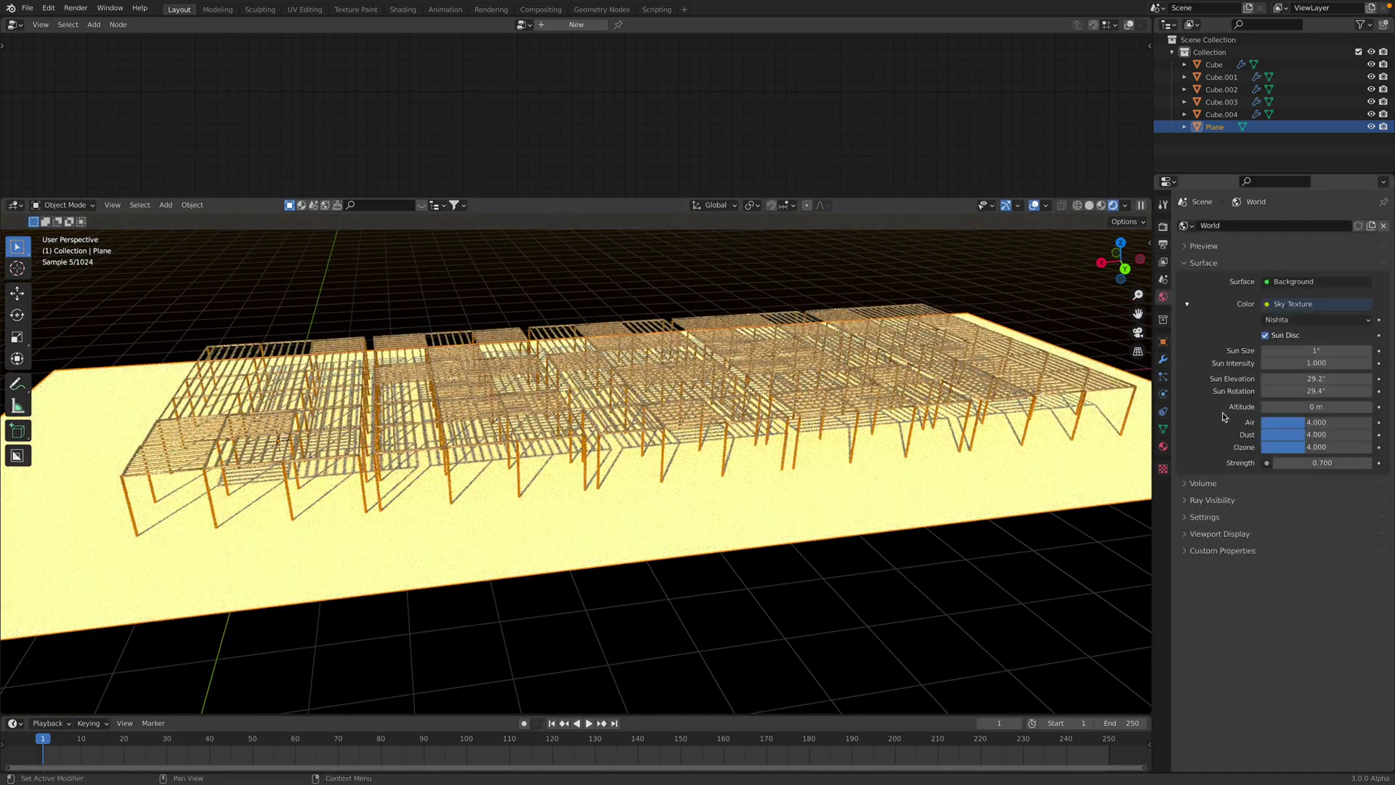
left_click_drag(1301, 378, 1336, 379)
middle_click_drag(874, 451, 860, 500)
scroll(861, 500, "up", 5)
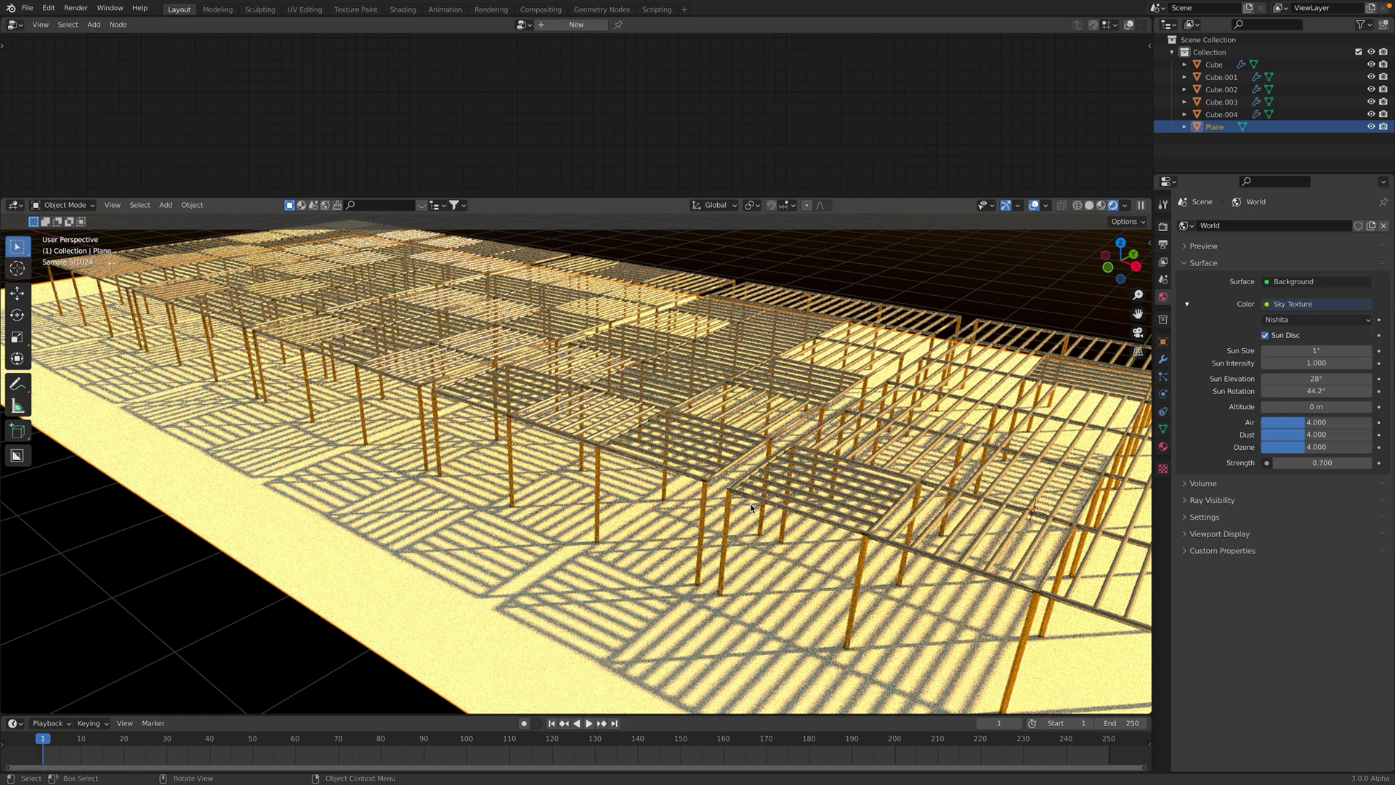
- Switch the viewport to Solid shading, select the first duplicate pavilion and enlarge the node editor
scroll(750, 508, "down", 3)
left_click(1089, 207)
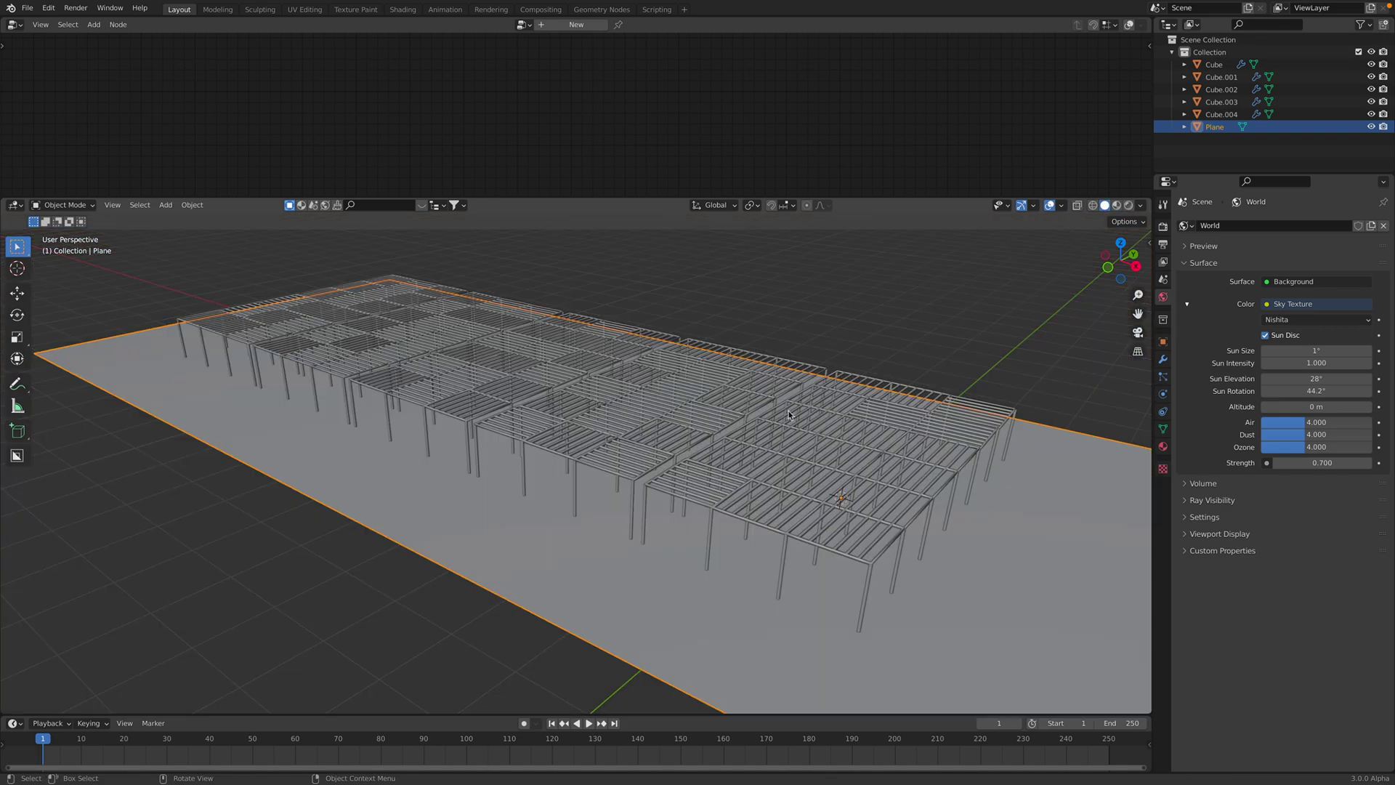
left_click(787, 378)
left_click_drag(869, 196, 871, 310)
- Examine the Realize Instances node between Join Geometry and Group Output, nudging it slightly
scroll(899, 209, "down", 2)
middle_click_drag(900, 208, 510, 220)
scroll(526, 224, "up", 3)
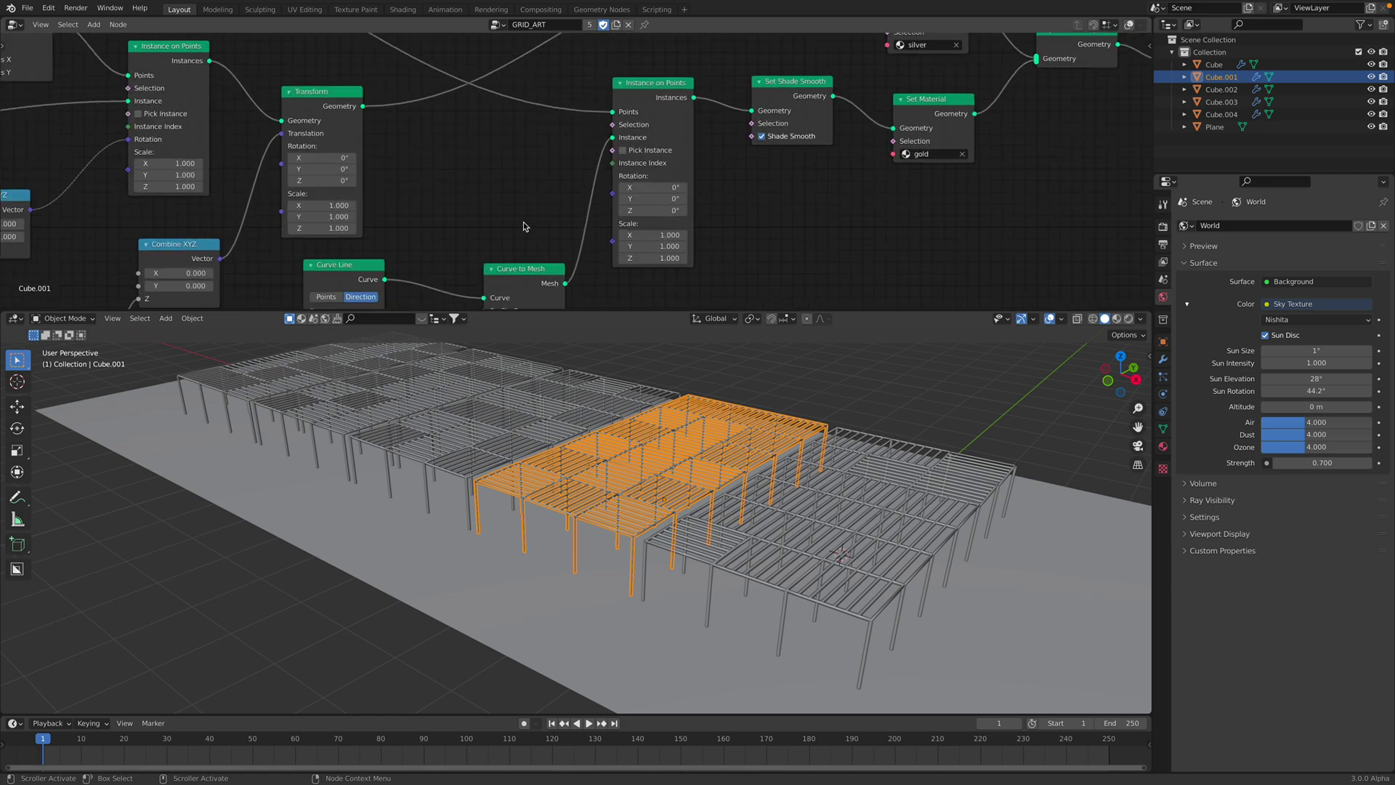
middle_click_drag(1039, 91, 474, 221)
scroll(551, 190, "up", 5)
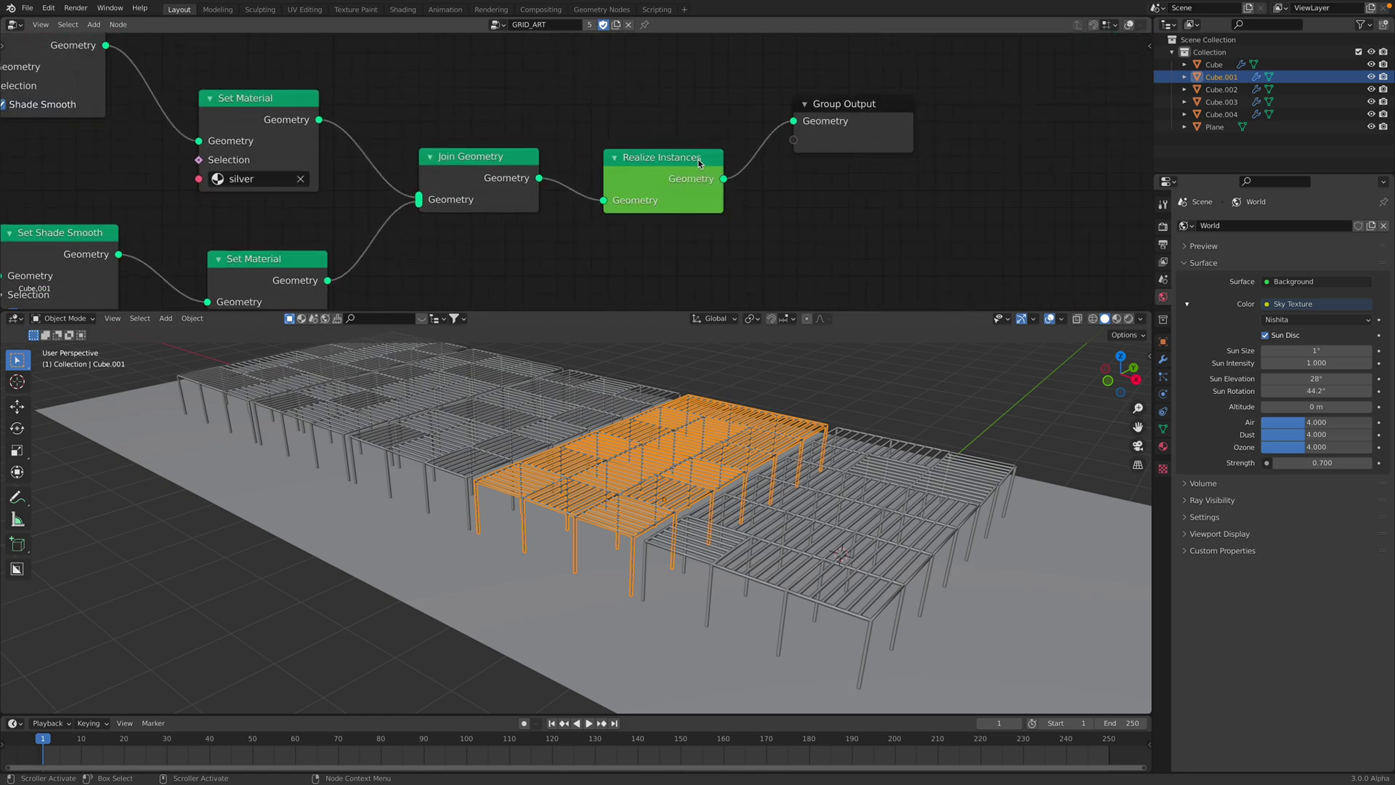
left_click_drag(700, 162, 687, 146)
- Apply the Geometry Nodes modifier on the original pavilion
middle_click_drag(890, 539, 833, 475)
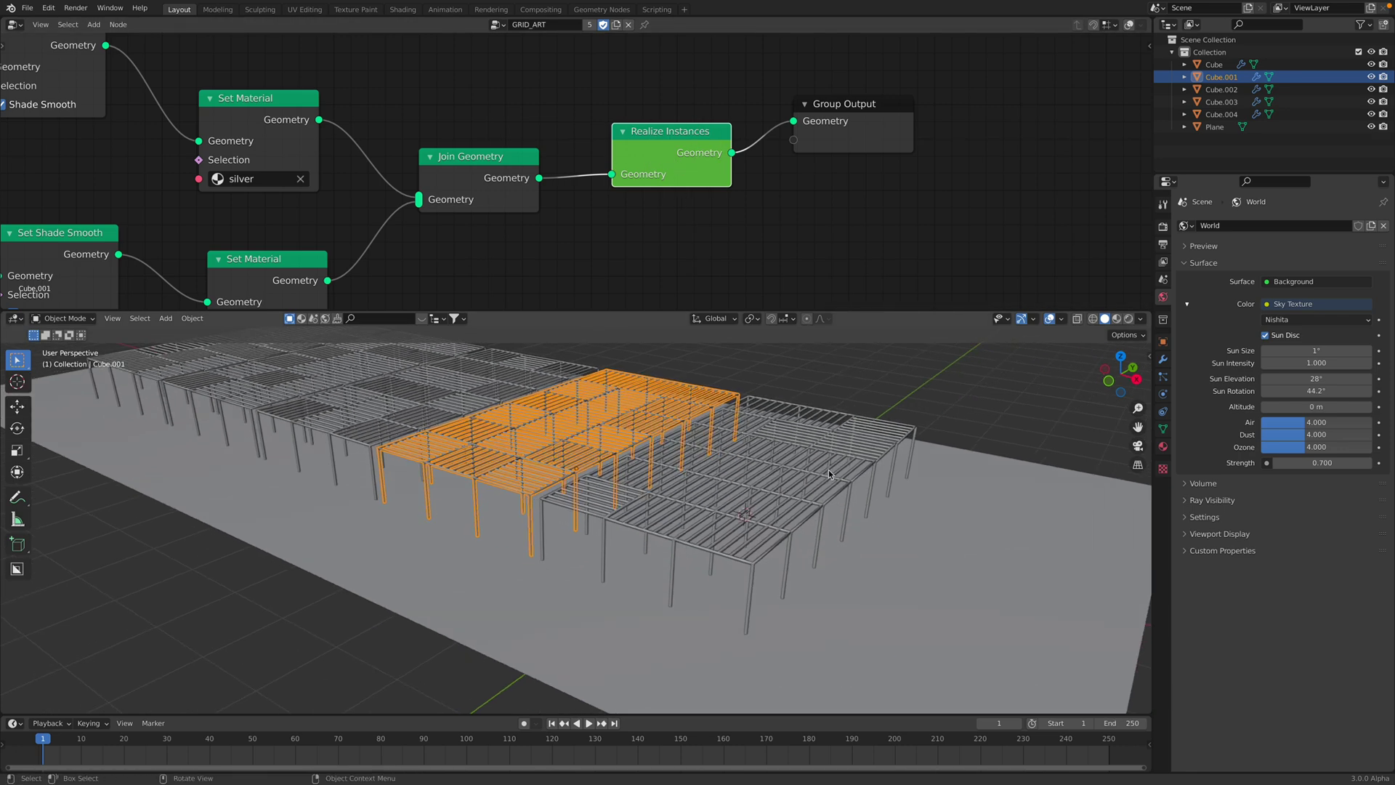
left_click(876, 422)
left_click(1164, 359)
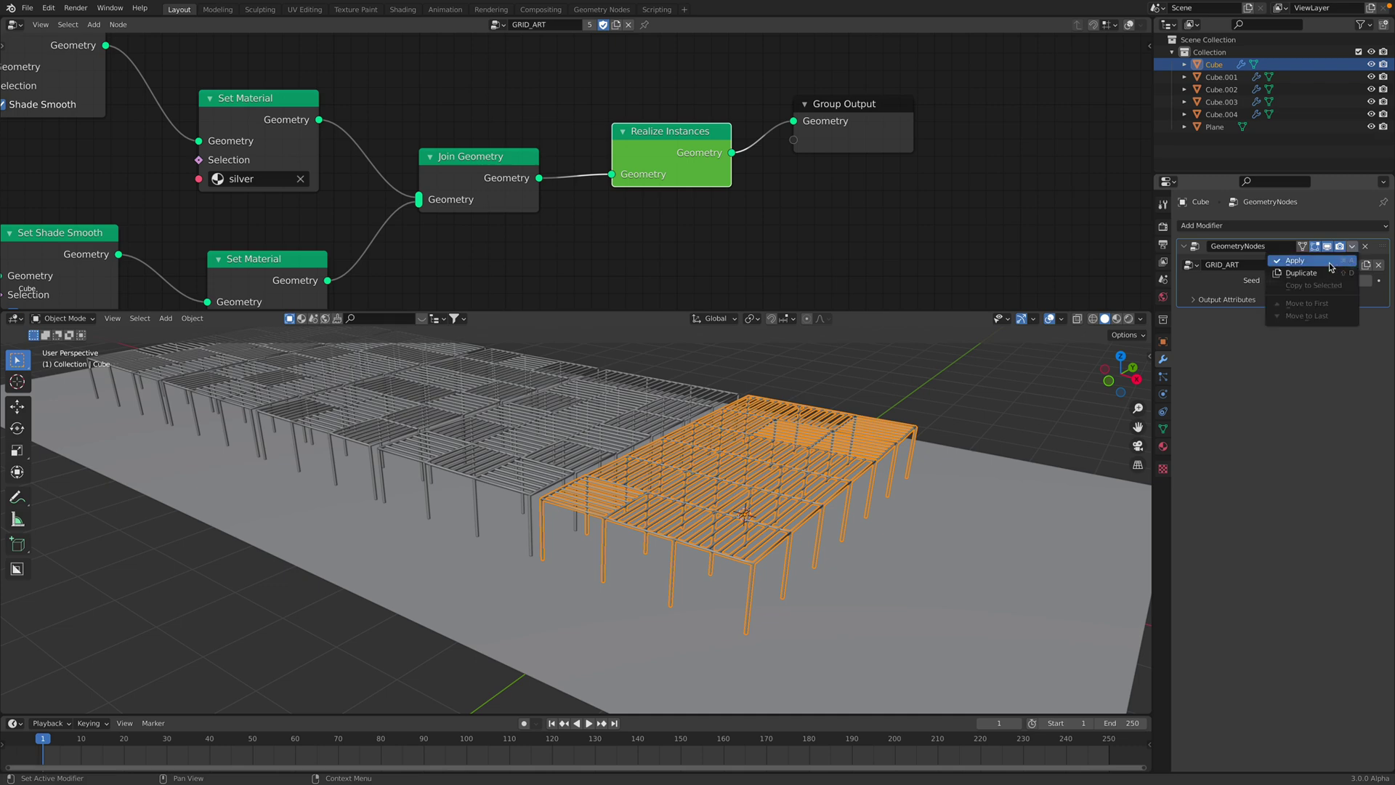
left_click(1329, 266)
- With the first duplicate active, delete the Realize Instances node and link Join Geometry directly to Group Output
middle_click_drag(926, 455, 905, 458)
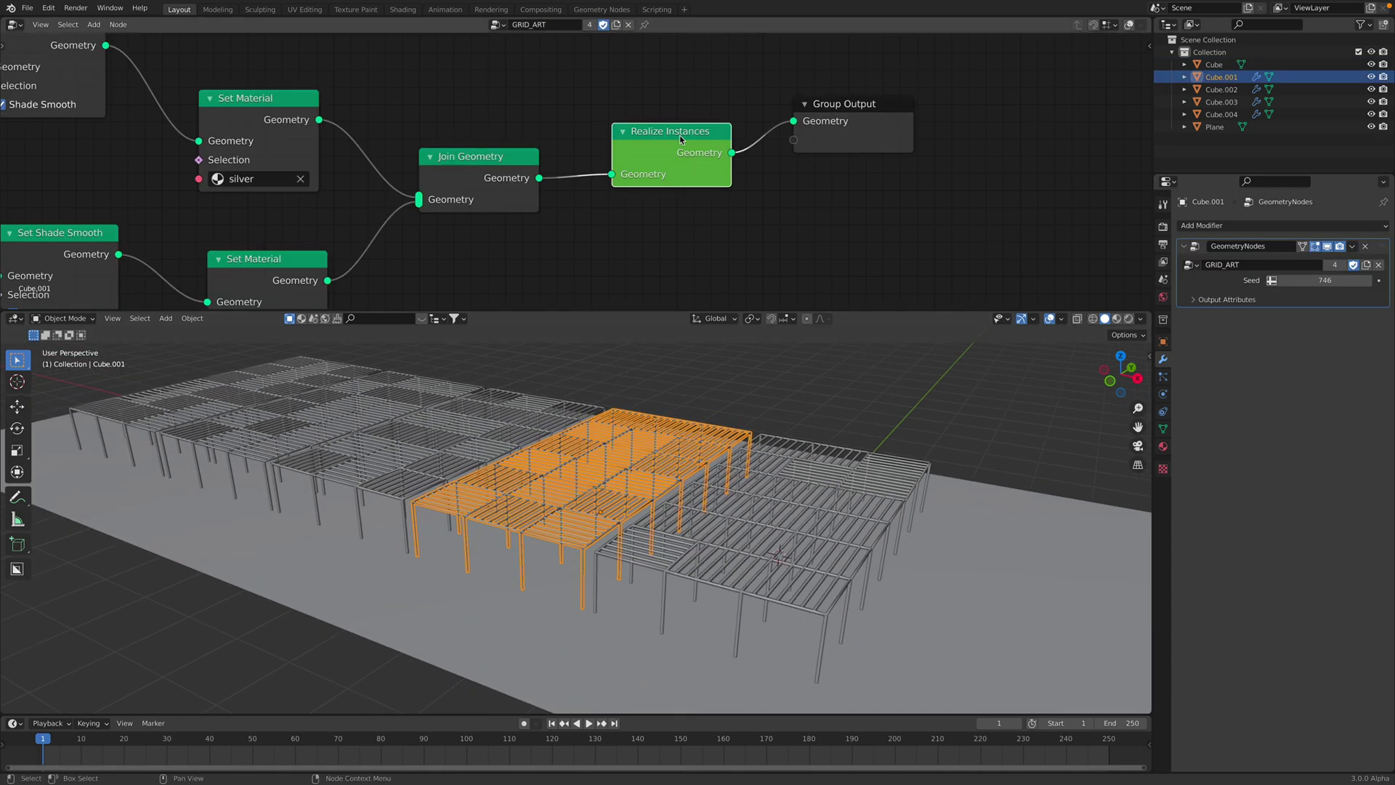
left_click_drag(676, 159, 689, 145)
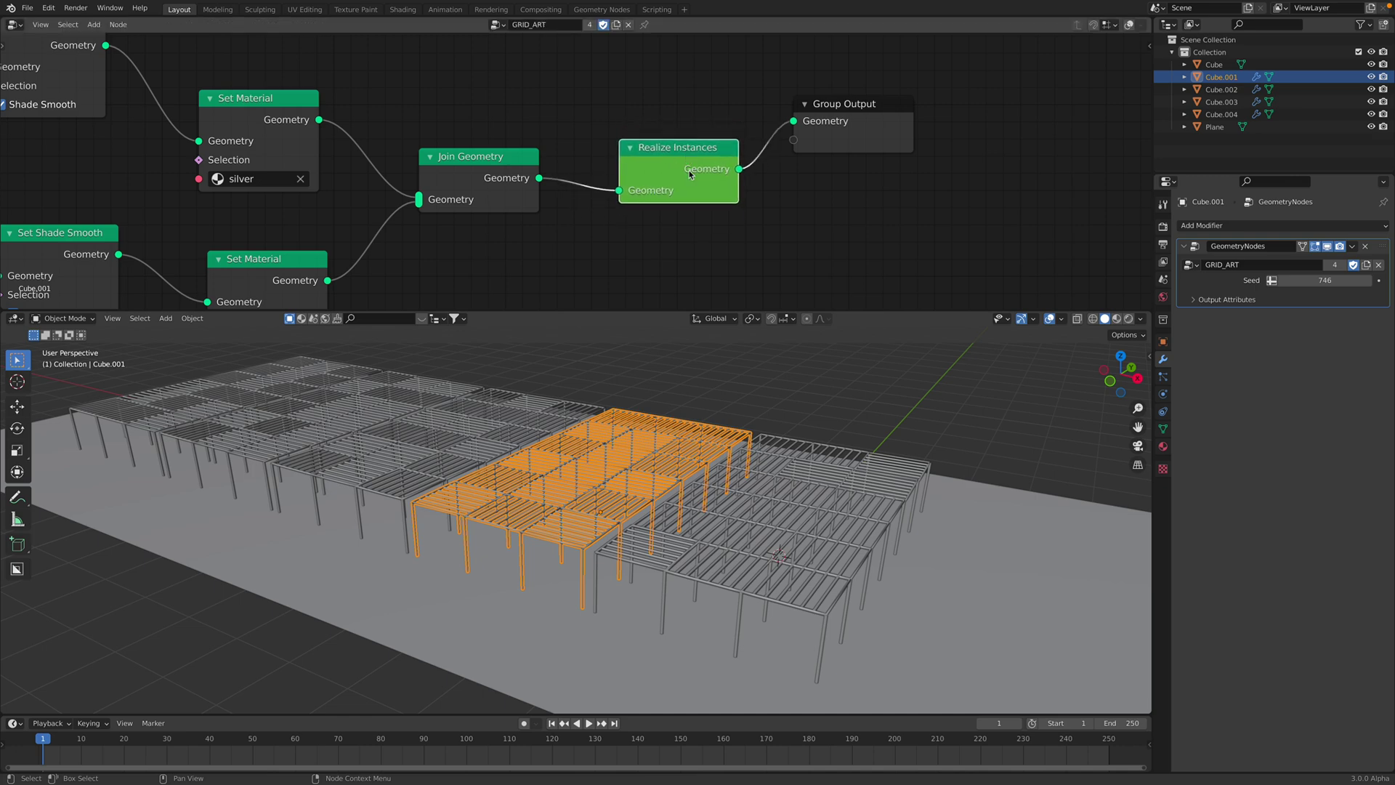
key("x")
left_click_drag(771, 129, 794, 120)
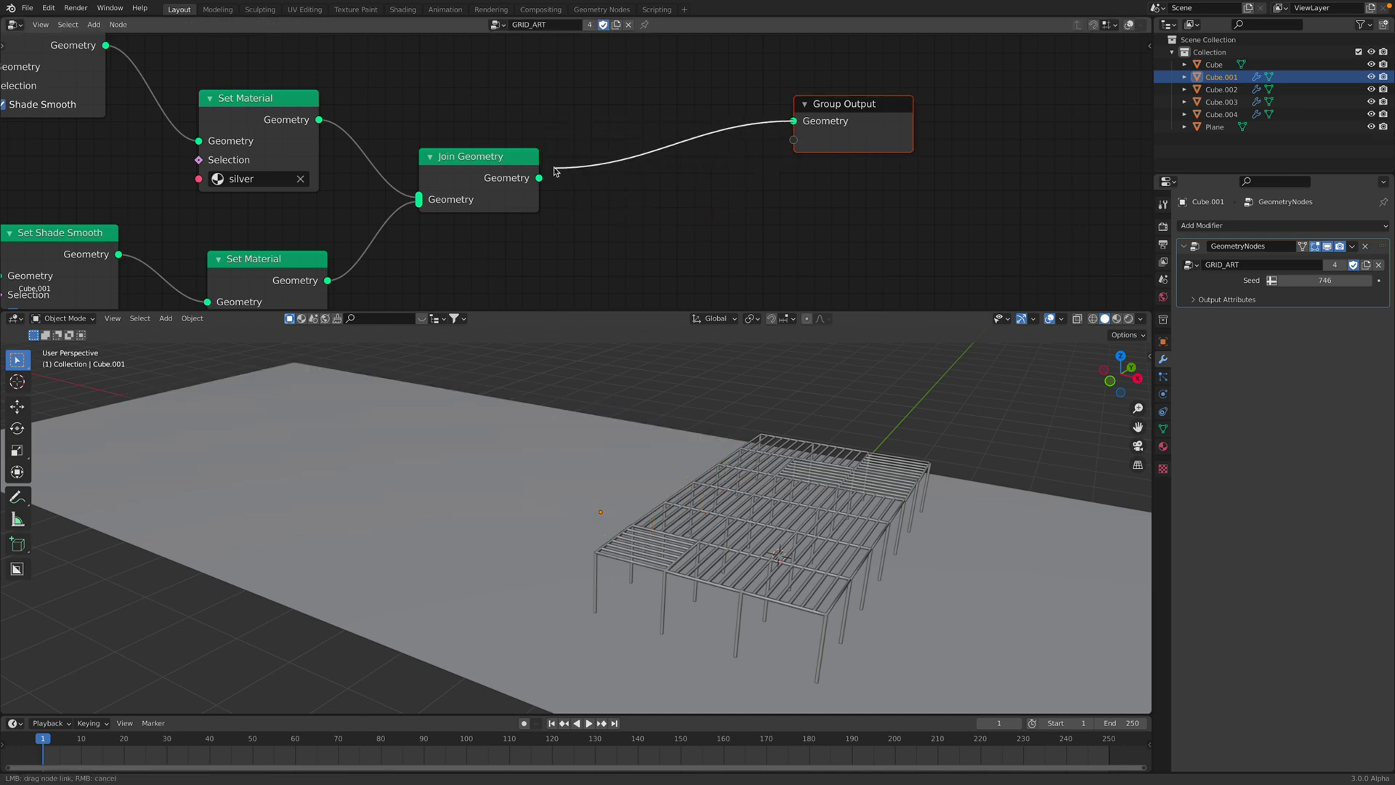
left_click_drag(554, 171, 539, 178)
- Apply the Geometry Nodes modifier on the first duplicate pavilion
left_click(714, 417)
left_click(718, 439)
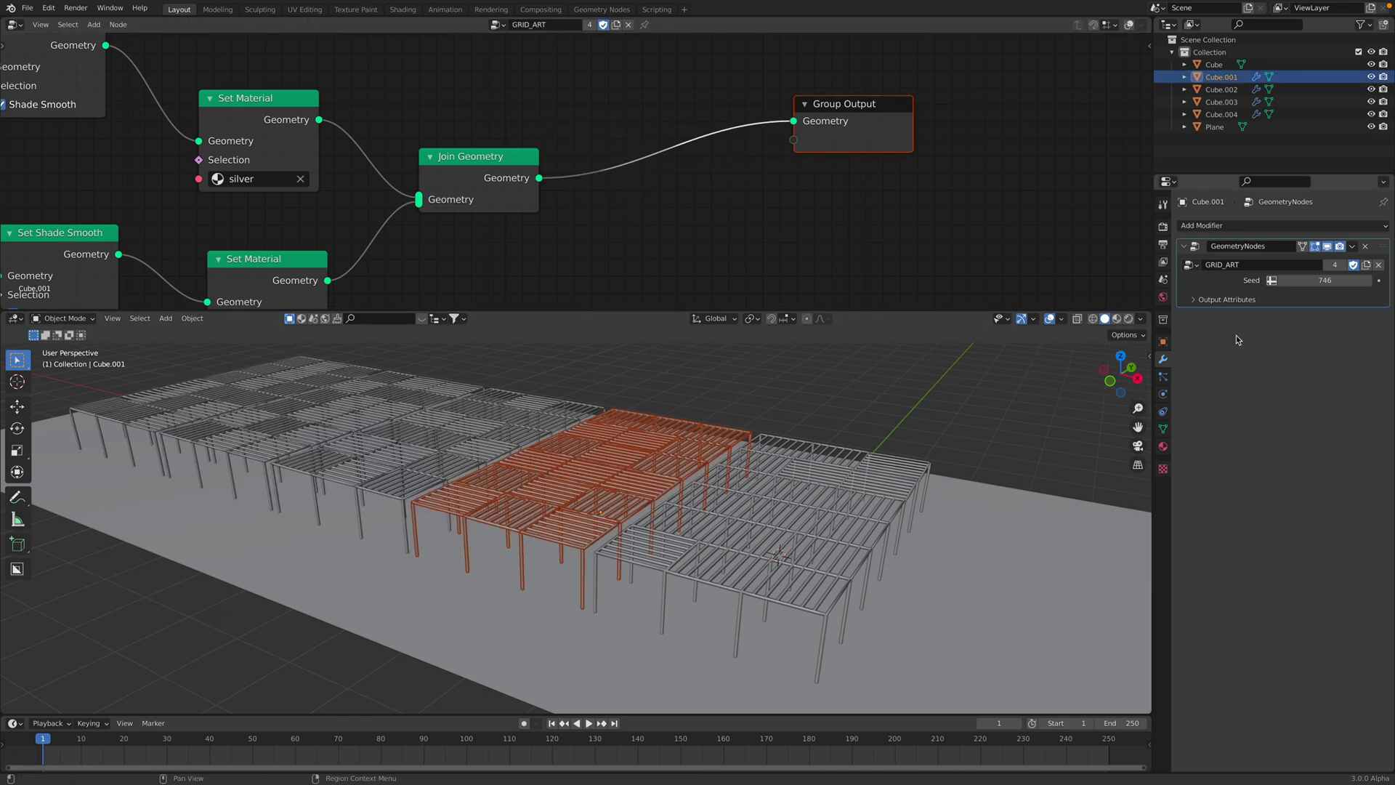
key("ctrl+a")
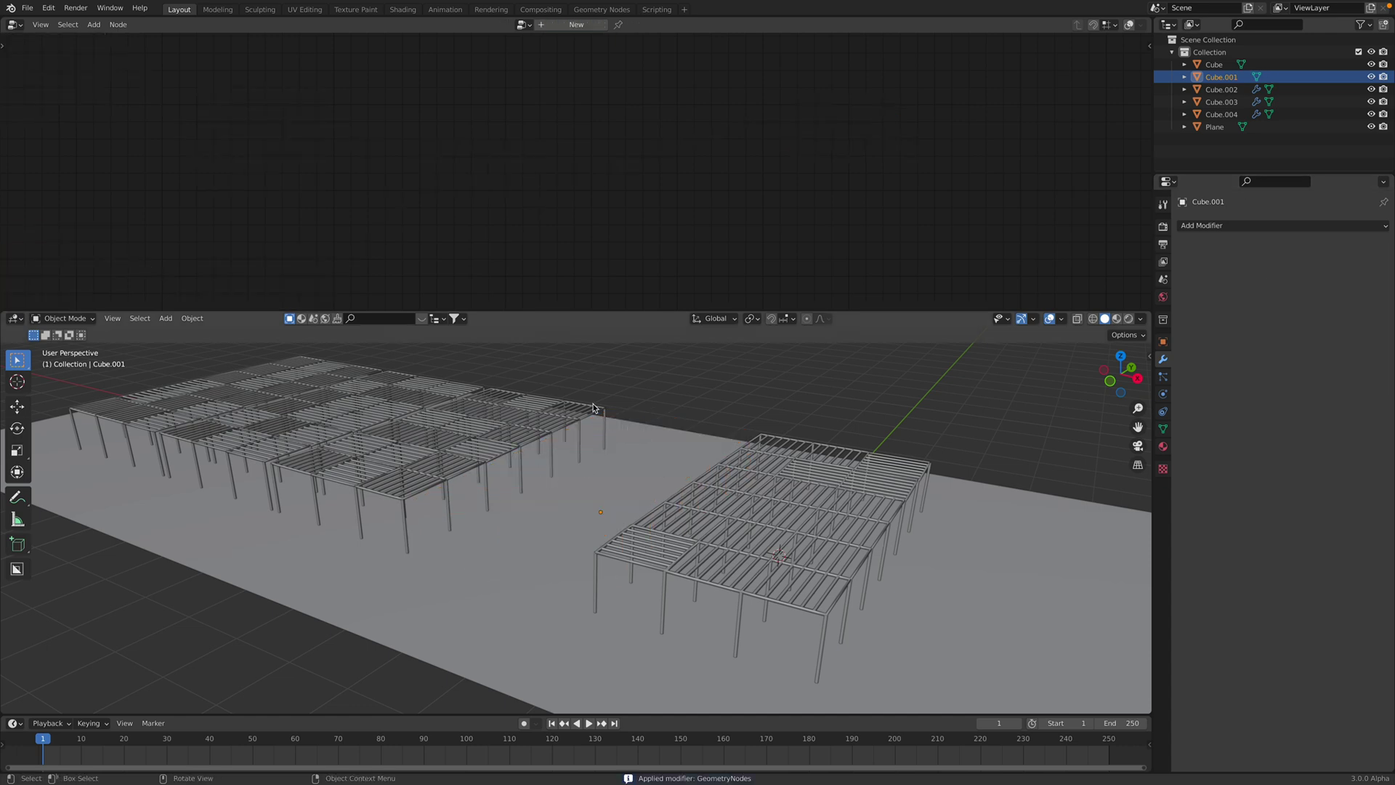
- Select the second duplicate and insert a Realize Instances node between Join Geometry and Group Output
left_click(593, 408)
key("shift+a")
type("rea")
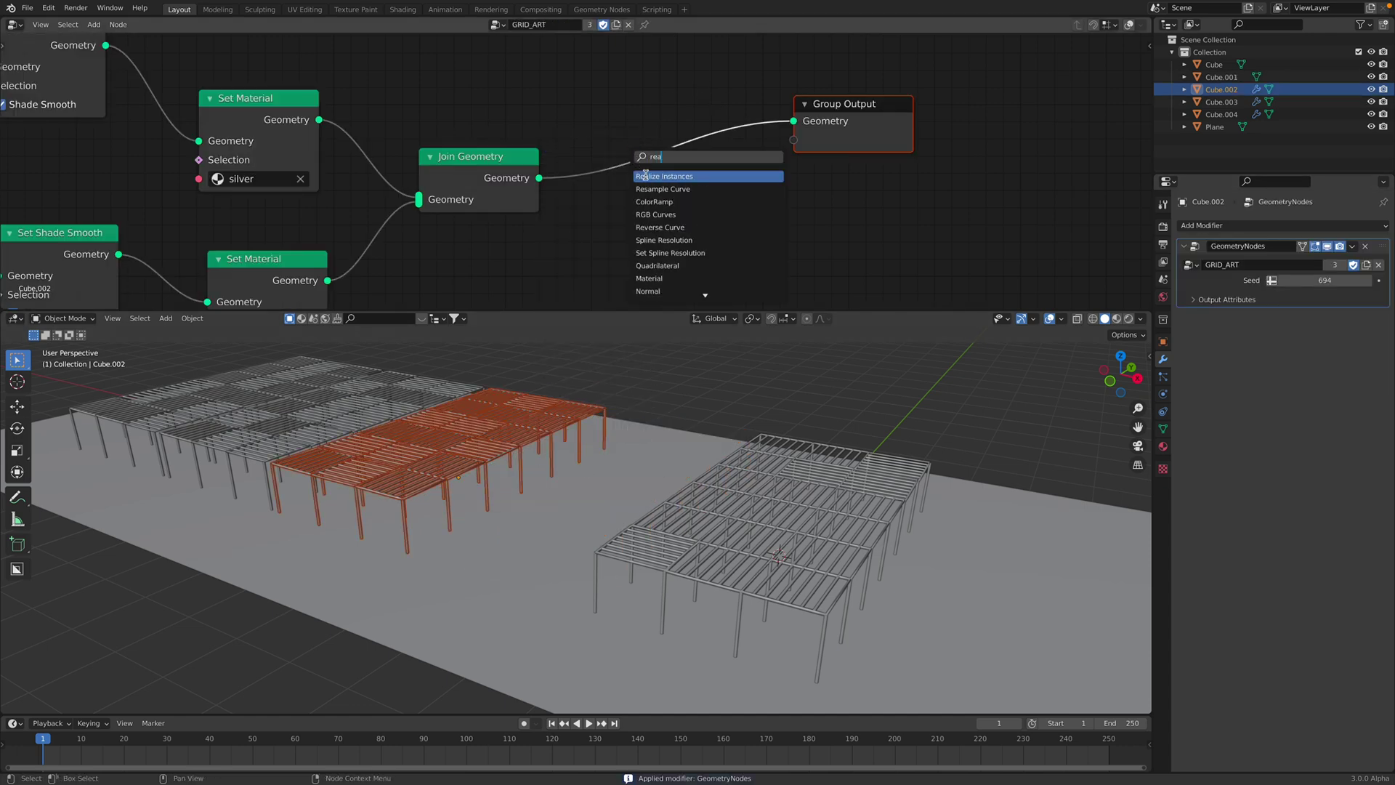
left_click(645, 176)
scroll(825, 414, "up", 3)
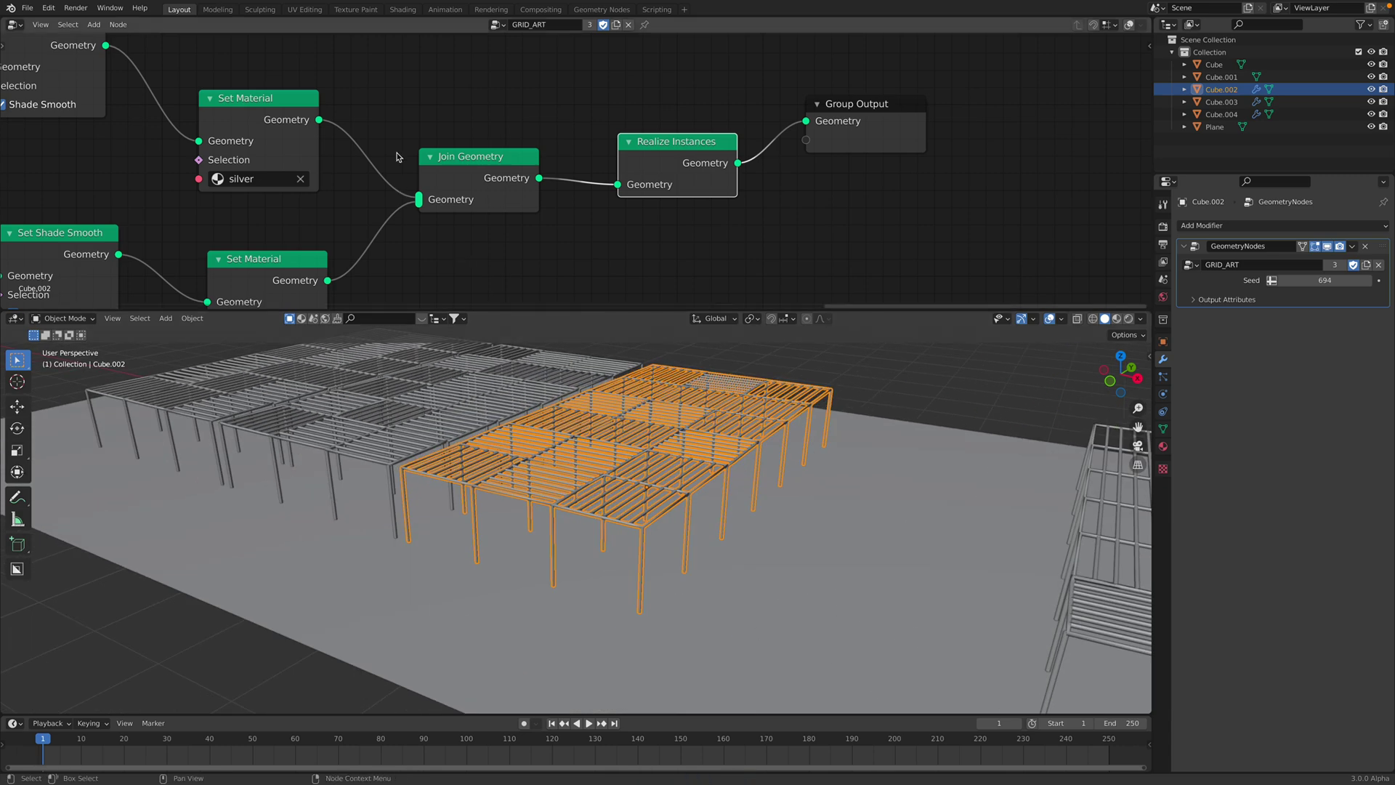
- Apply the Geometry Nodes modifier on the second duplicate pavilion
middle_click_drag(699, 410, 704, 412)
left_click(815, 379)
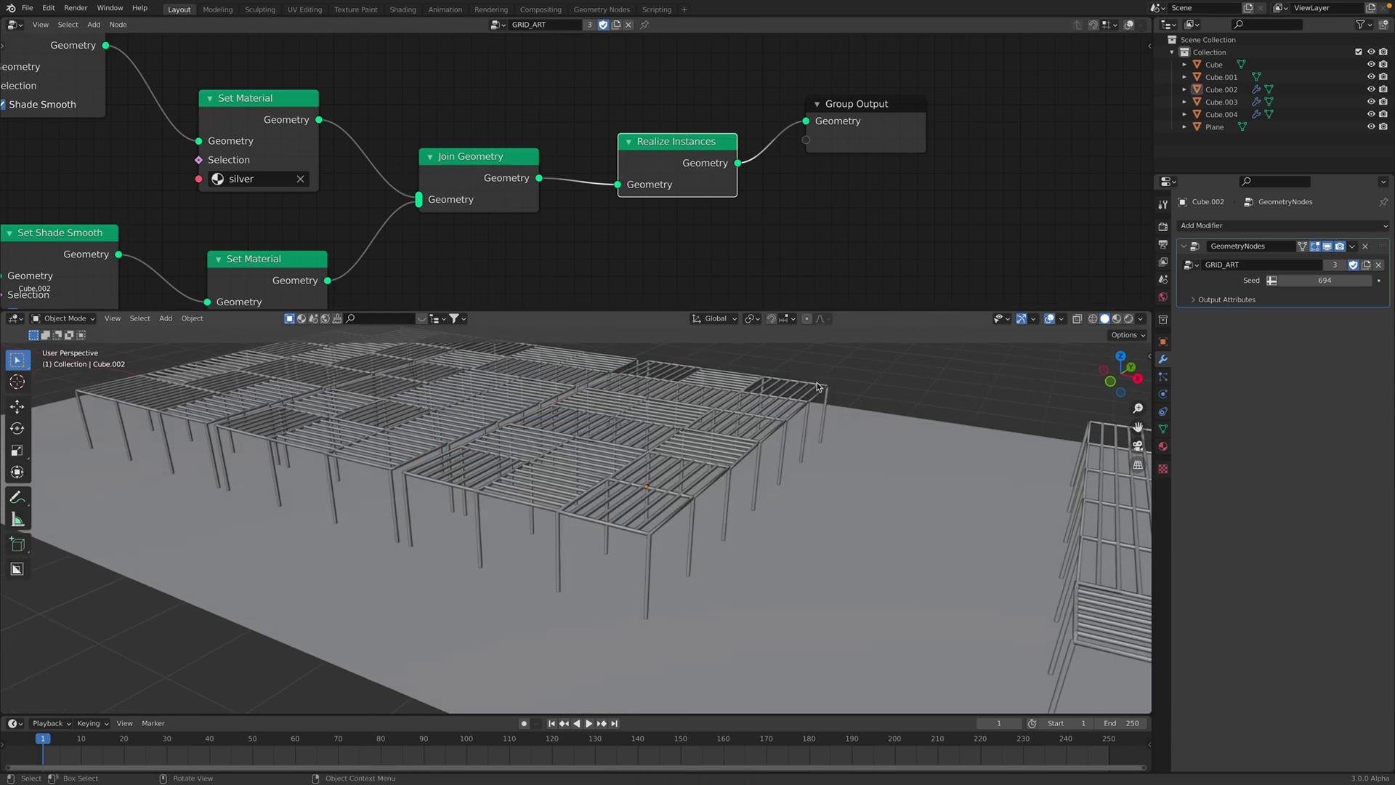
left_click(824, 387)
key("ctrl+a")
- Delete the third and fourth duplicate pavilions
middle_click_drag(880, 397, 890, 399)
left_click(889, 399)
scroll(546, 393, "down", 1)
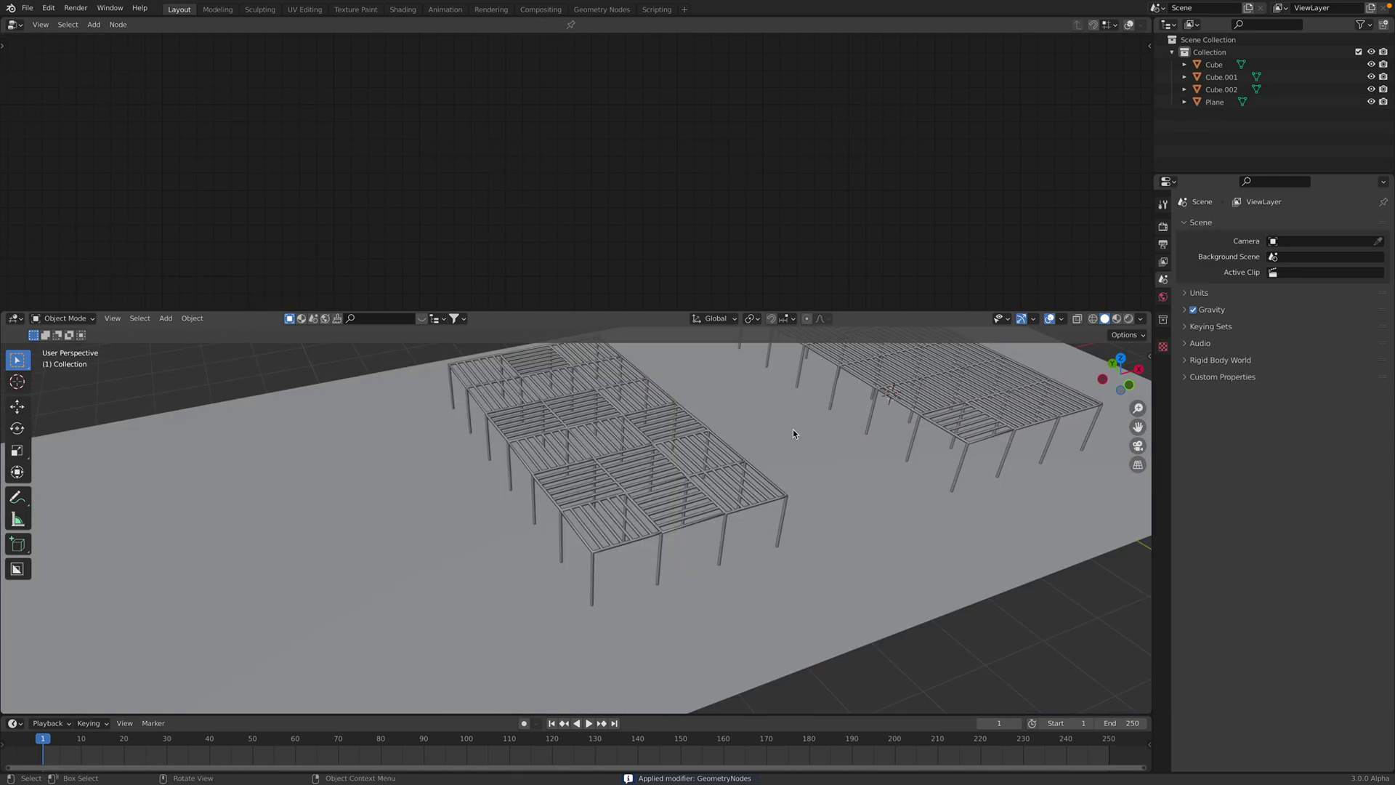
- Move the original pavilion along the X axis to the opposite side of the second duplicate
left_click(882, 395)
key("g")
key("x")
left_click(476, 514)
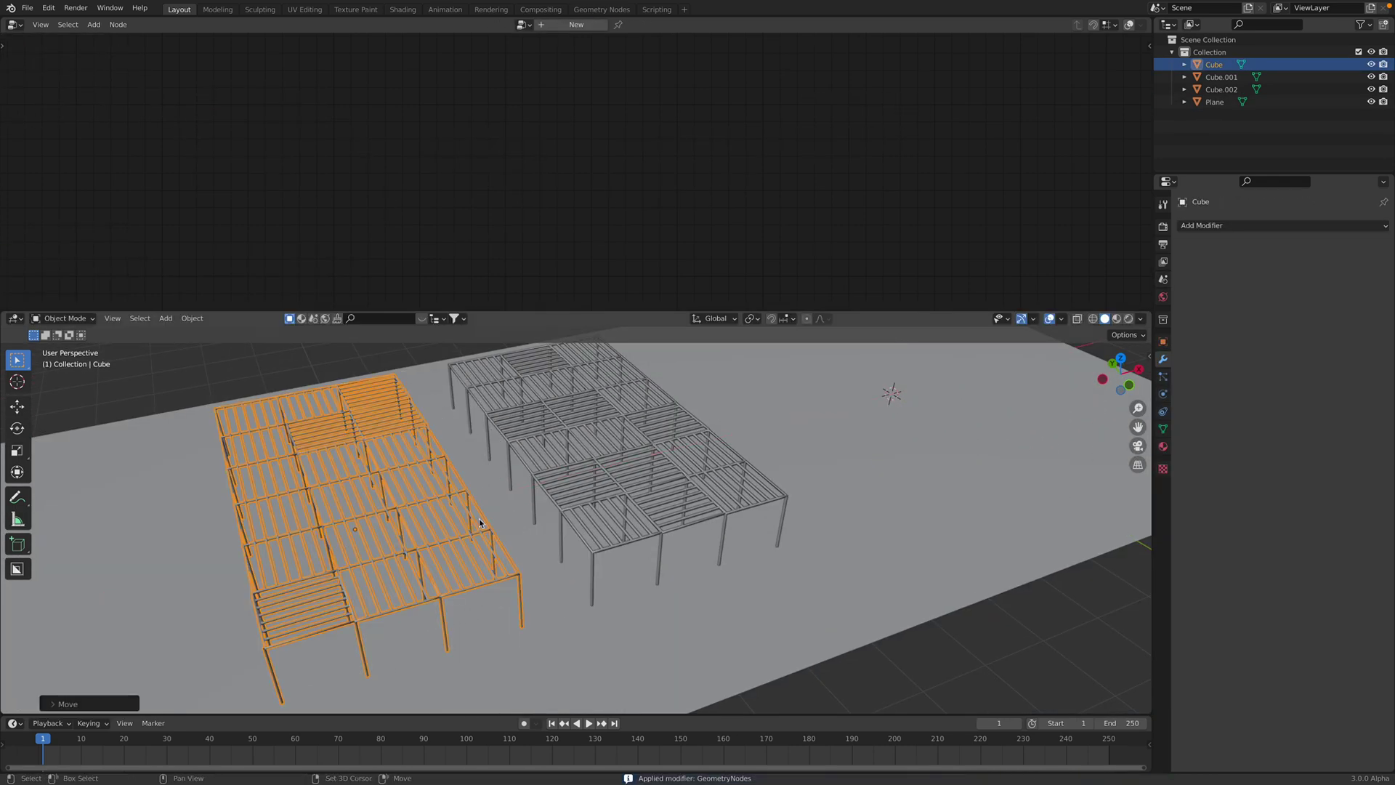
- Deselect the pavilion, enlarge the viewport and view both pavilions' shadows in Rendered shading
middle_click_drag(476, 514, 864, 429)
left_click(818, 410)
left_click_drag(895, 310, 895, 186)
left_click(1113, 194)
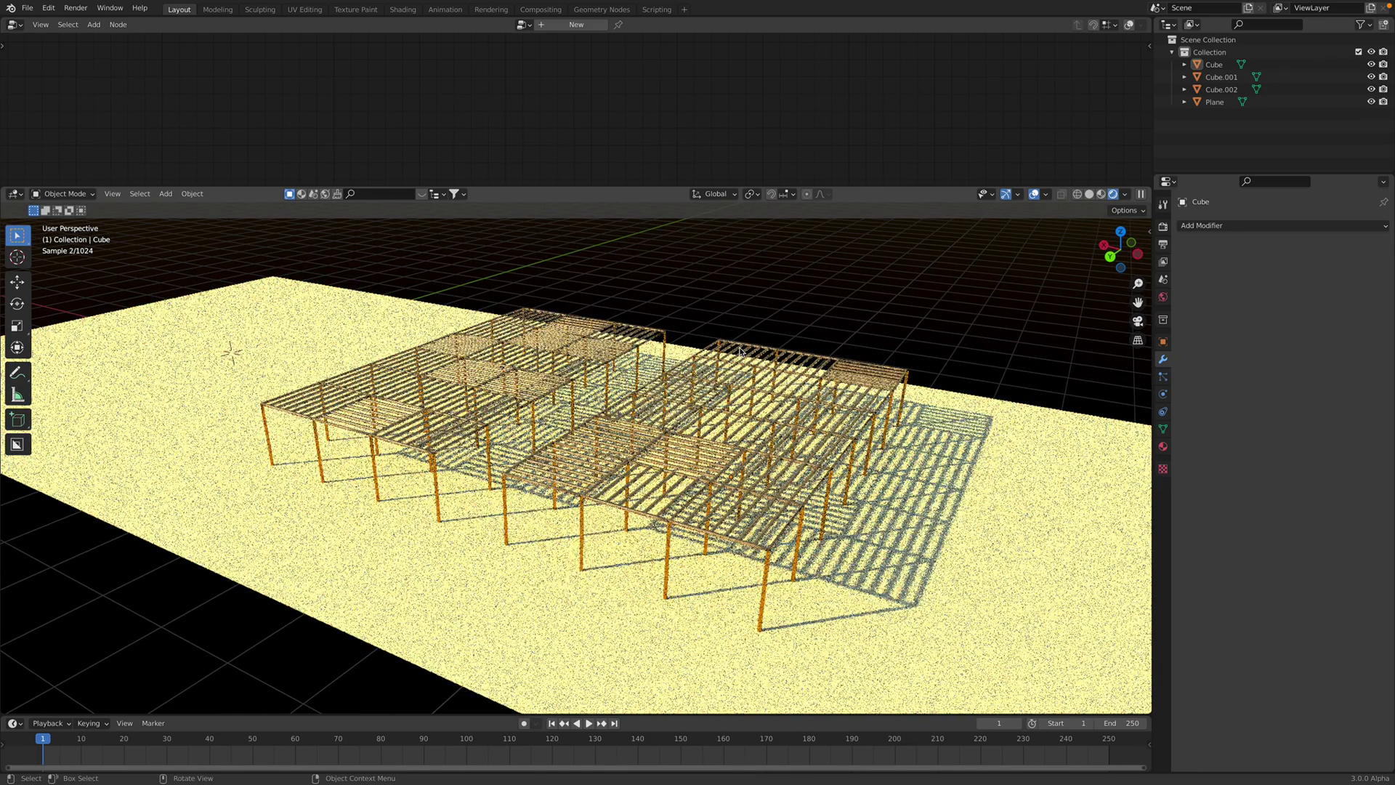
middle_click_drag(874, 359, 626, 515)
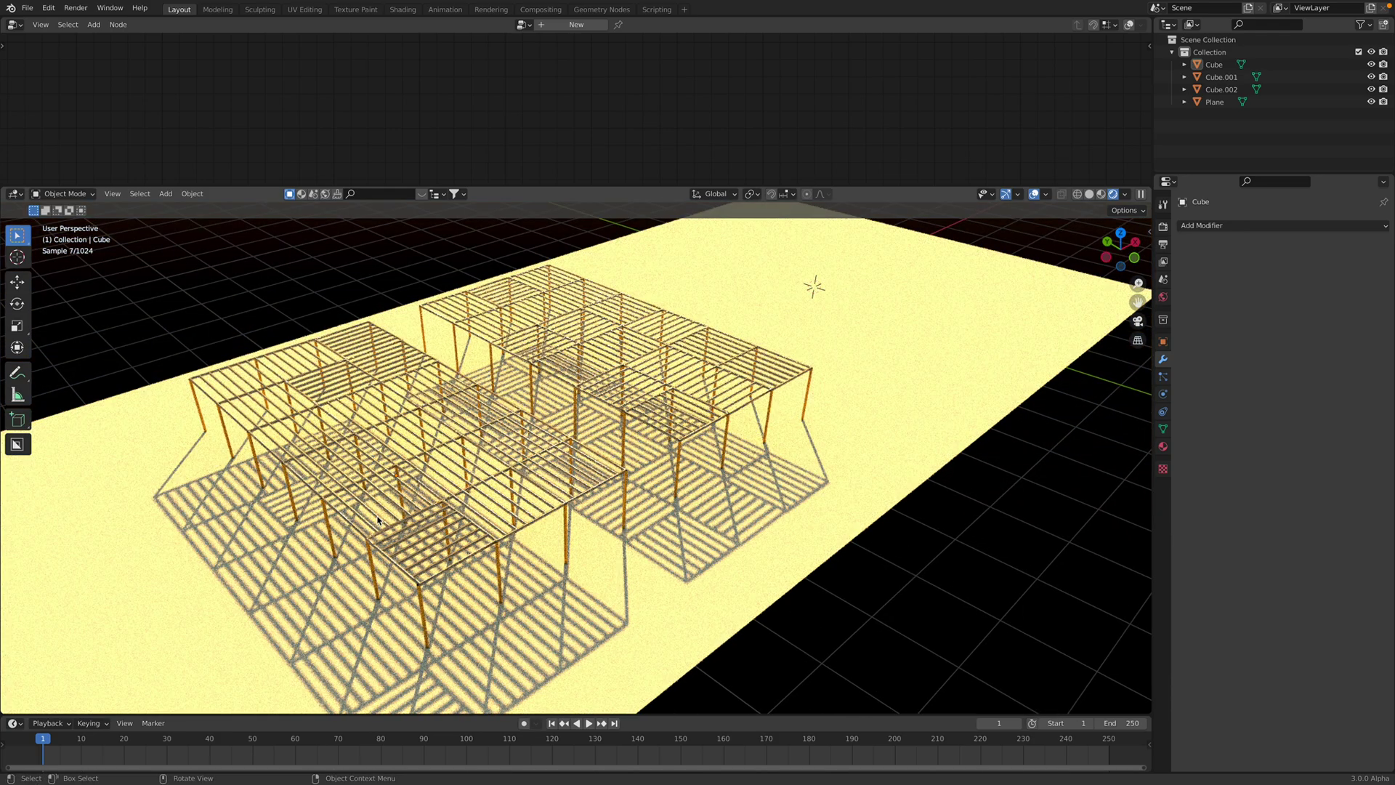
middle_click_drag(349, 430, 476, 425)
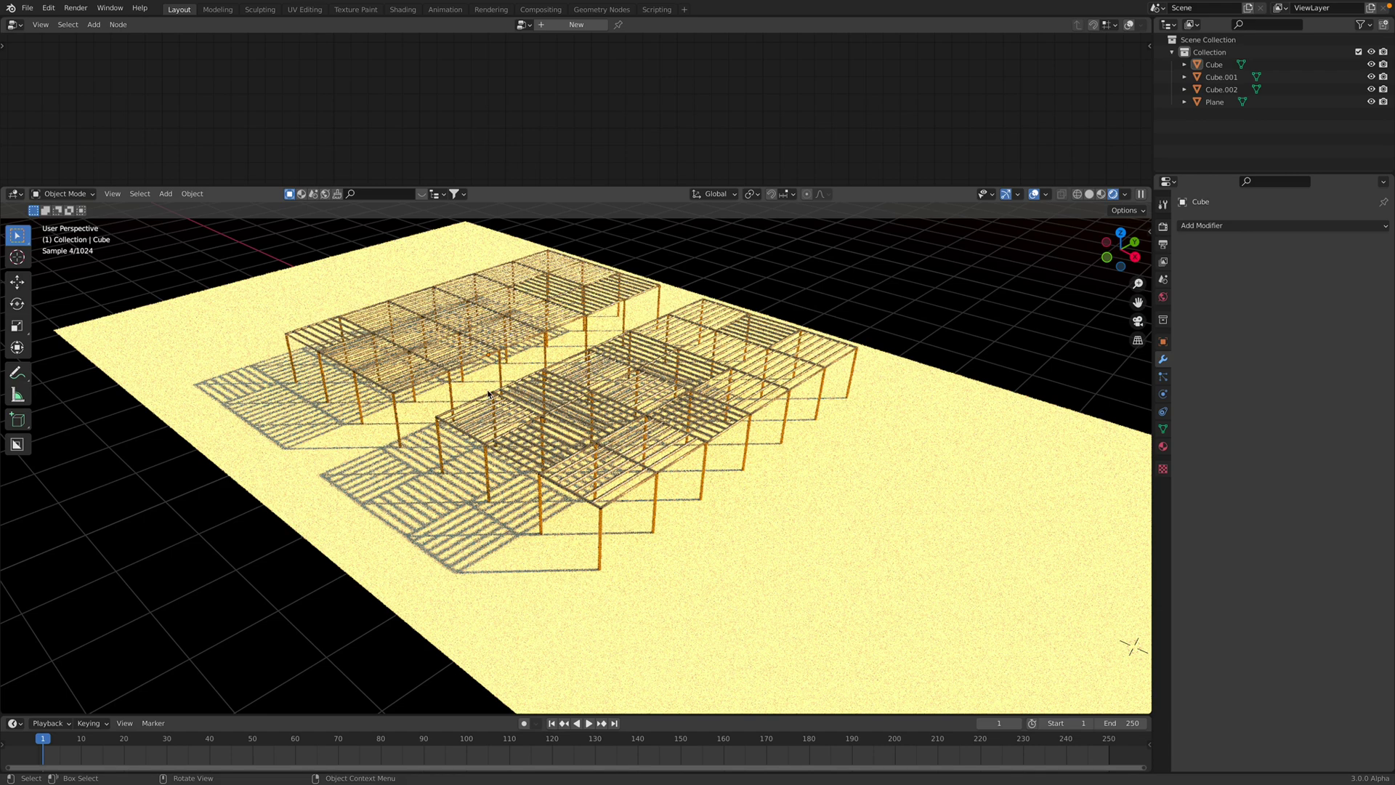
left_click(489, 359)
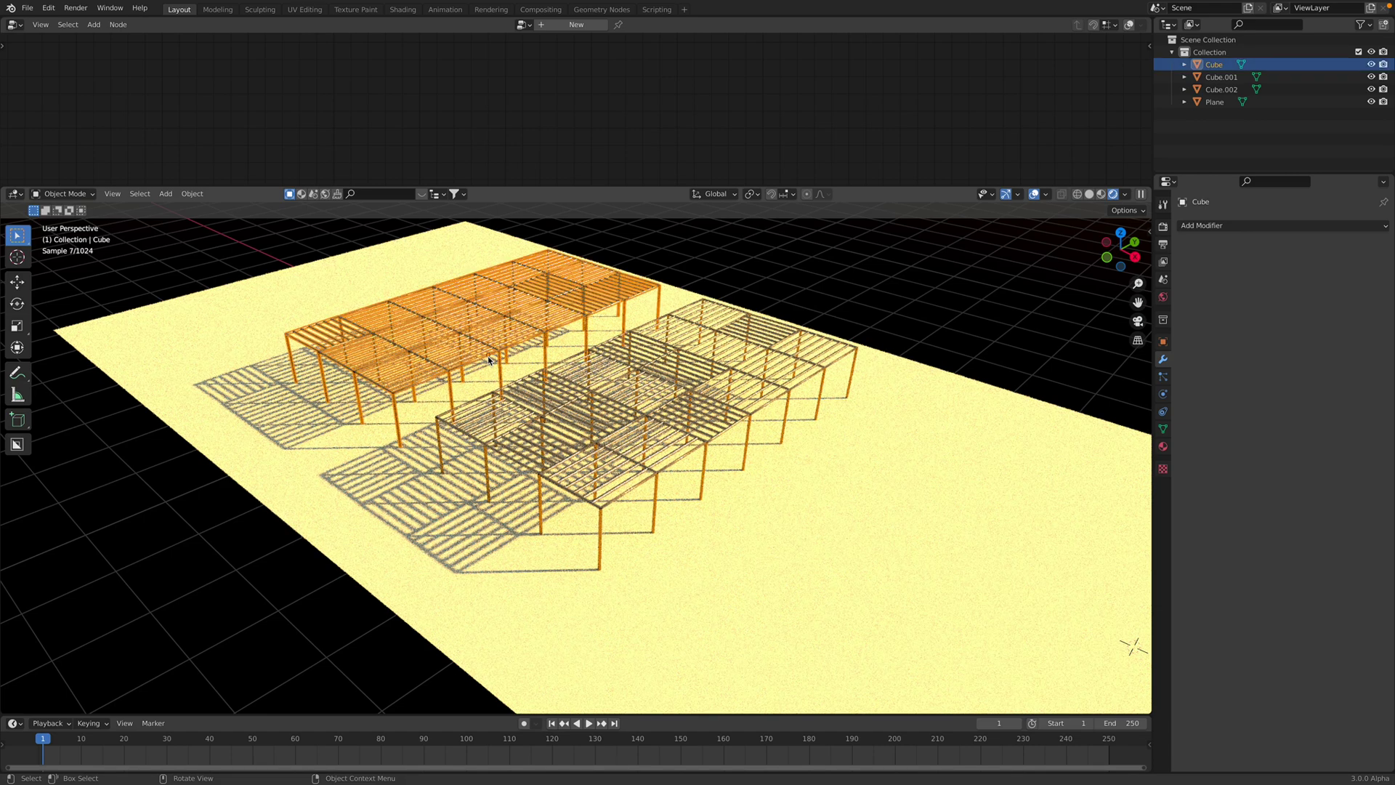
left_click(832, 347)
left_click(580, 277)
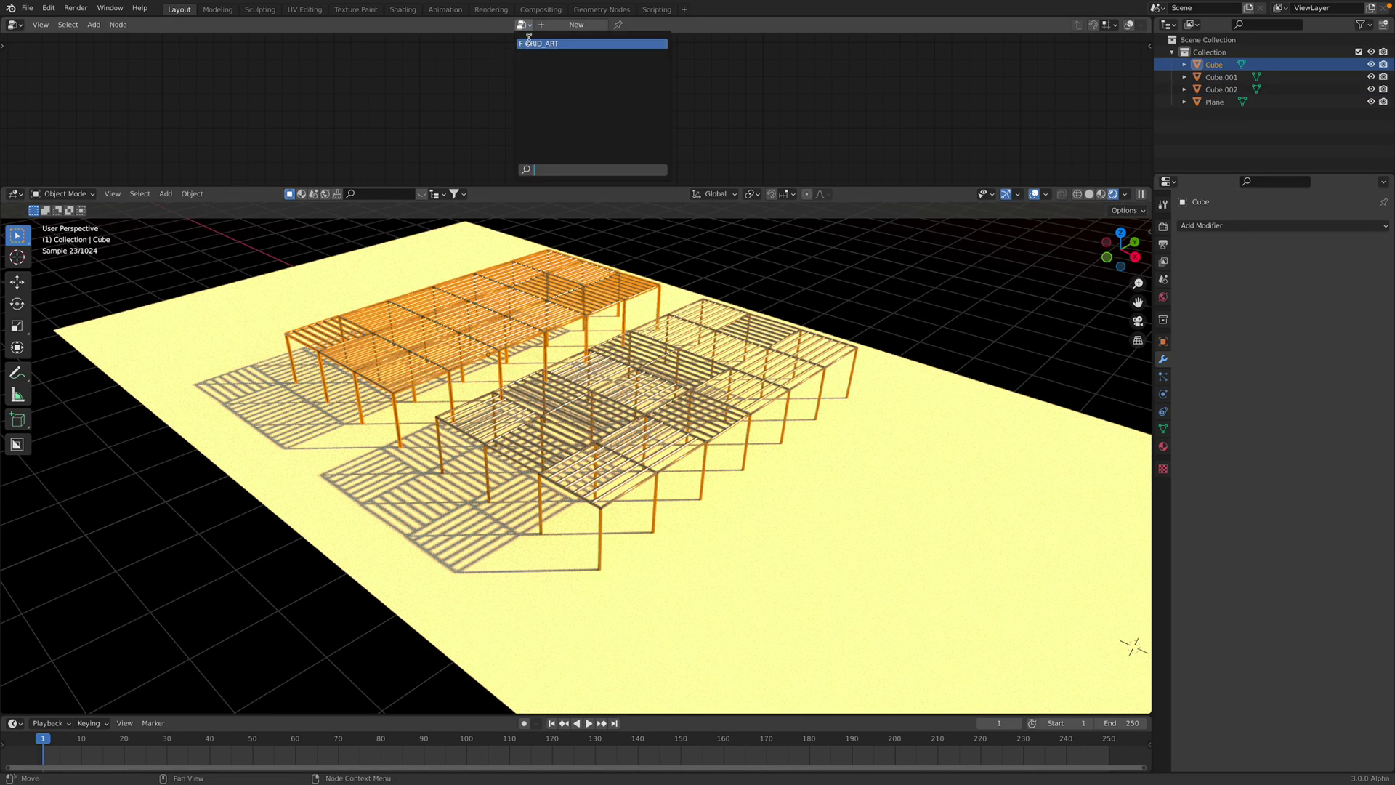
left_click(629, 250)
- Delete both remaining pavilions from the ground plane
left_click(654, 378)
left_click(623, 273, "shift")
key("x")
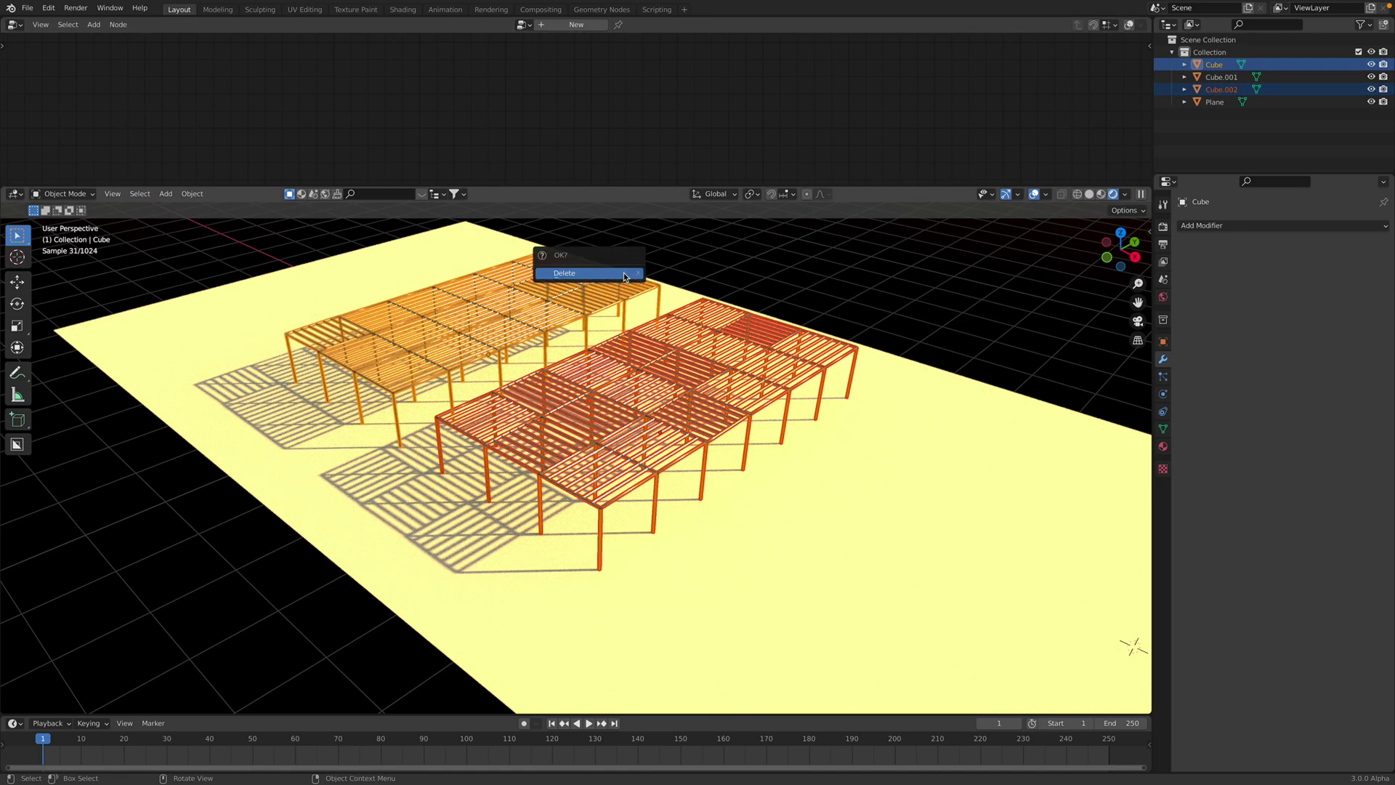
left_click(623, 273)
- Add a mesh cube and move it over the ground plane
key("shift+a")
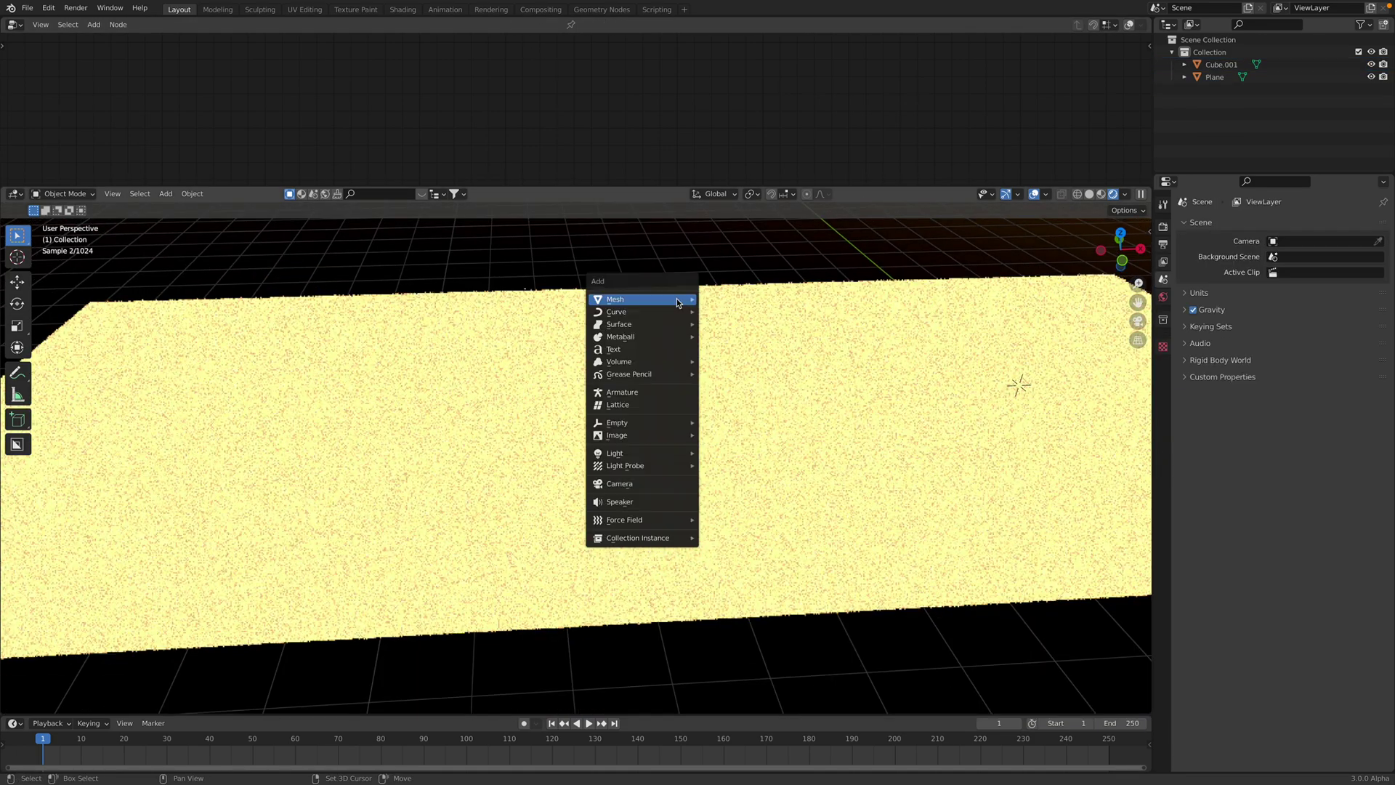
mouse_move(678, 302)
left_click(722, 312)
key("g")
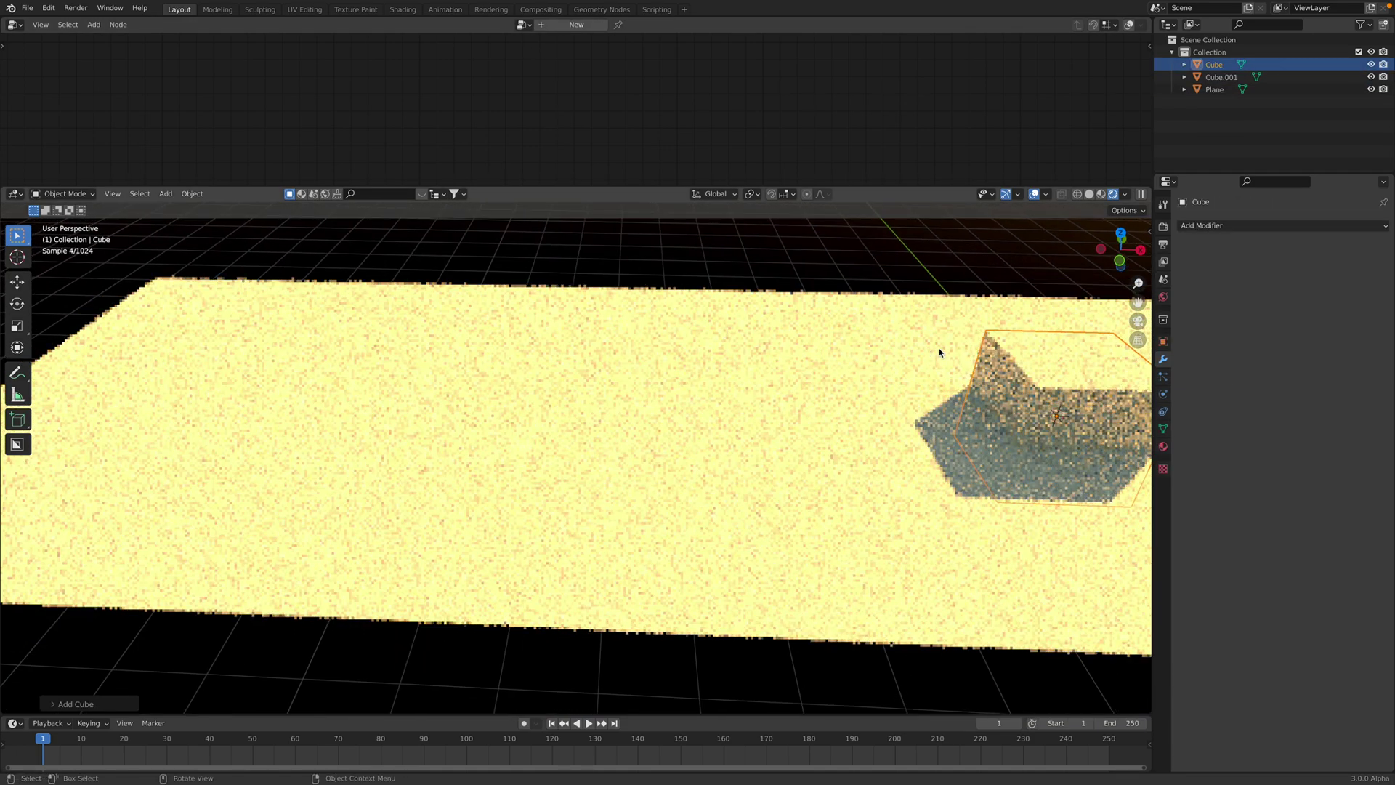
left_click(736, 309)
- Add a Geometry Nodes modifier to the cube and assign the GRID_ART node group to it
left_click(1221, 226)
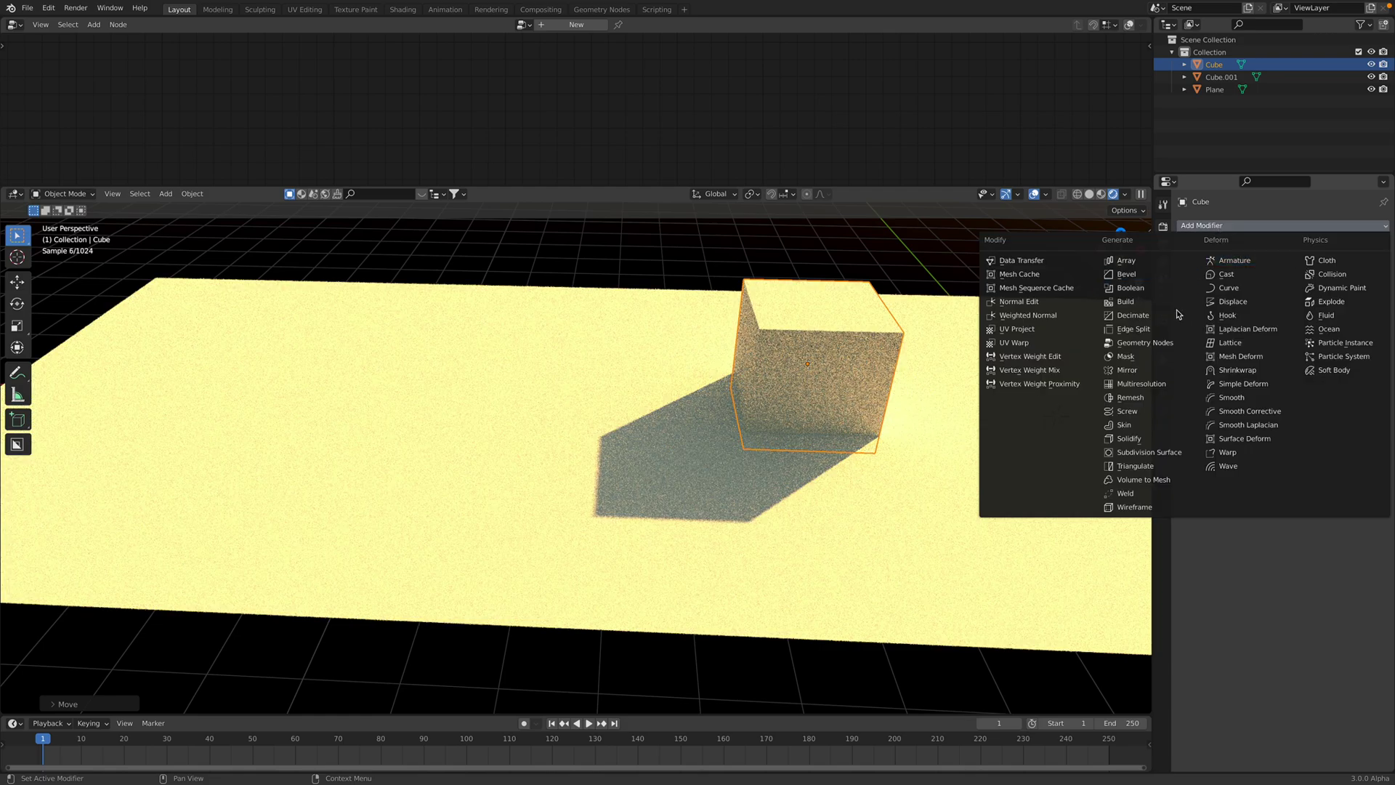
left_click(1164, 344)
left_click(1193, 266)
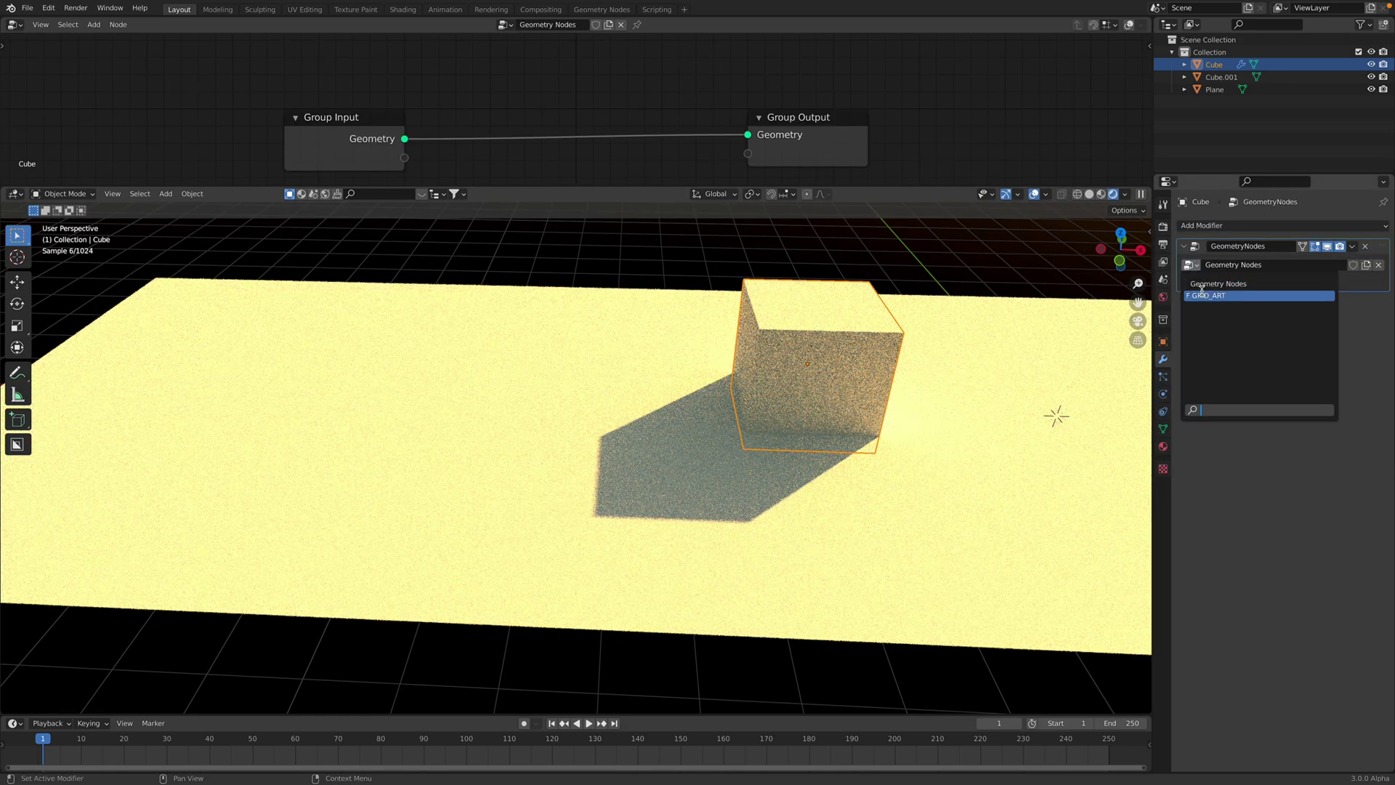
left_click(1202, 293)
- Delete the ground plane and switch the viewport to Solid shading
middle_click_drag(752, 364, 798, 356)
left_click(781, 348)
key("g")
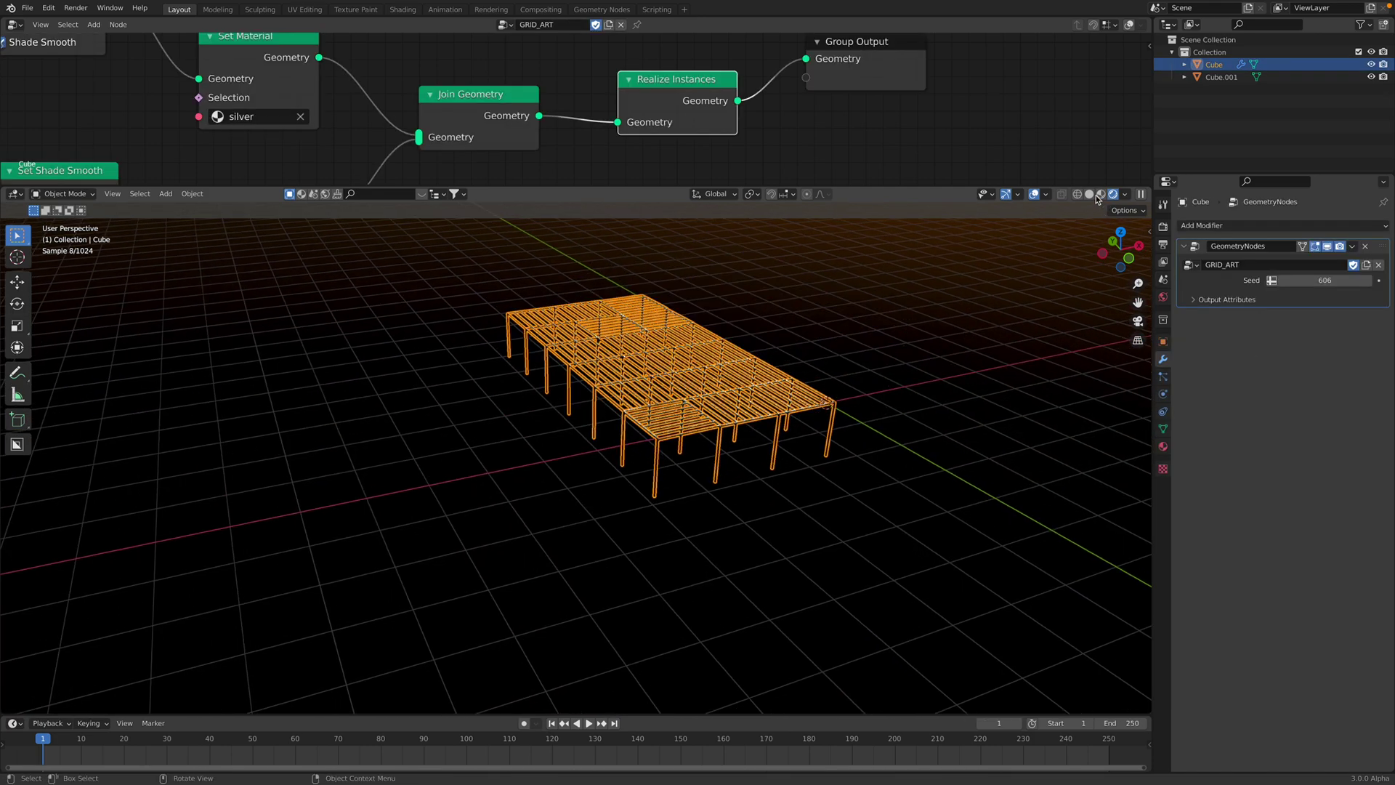
left_click(1090, 195)
- Set the new pavilion's Seed to 762 and deselect the pavilion
middle_click_drag(632, 320, 779, 310)
left_click(687, 344)
scroll(697, 363, "up", 2)
middle_click_drag(738, 385, 788, 448)
left_click(777, 404)
left_click_drag(1289, 281, 1302, 285)
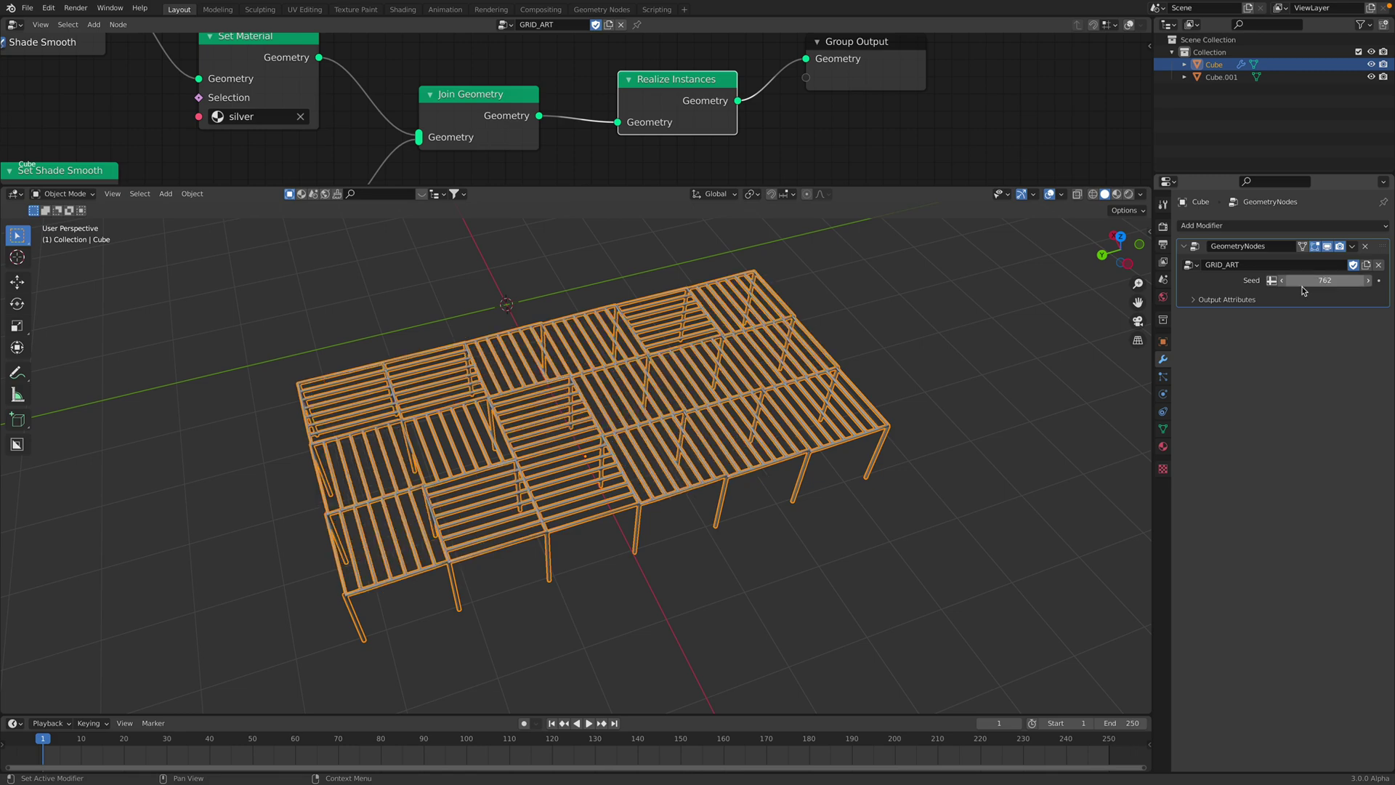
left_click(876, 438)
middle_click_drag(876, 438, 884, 439)
mouse_move(1137, 6)
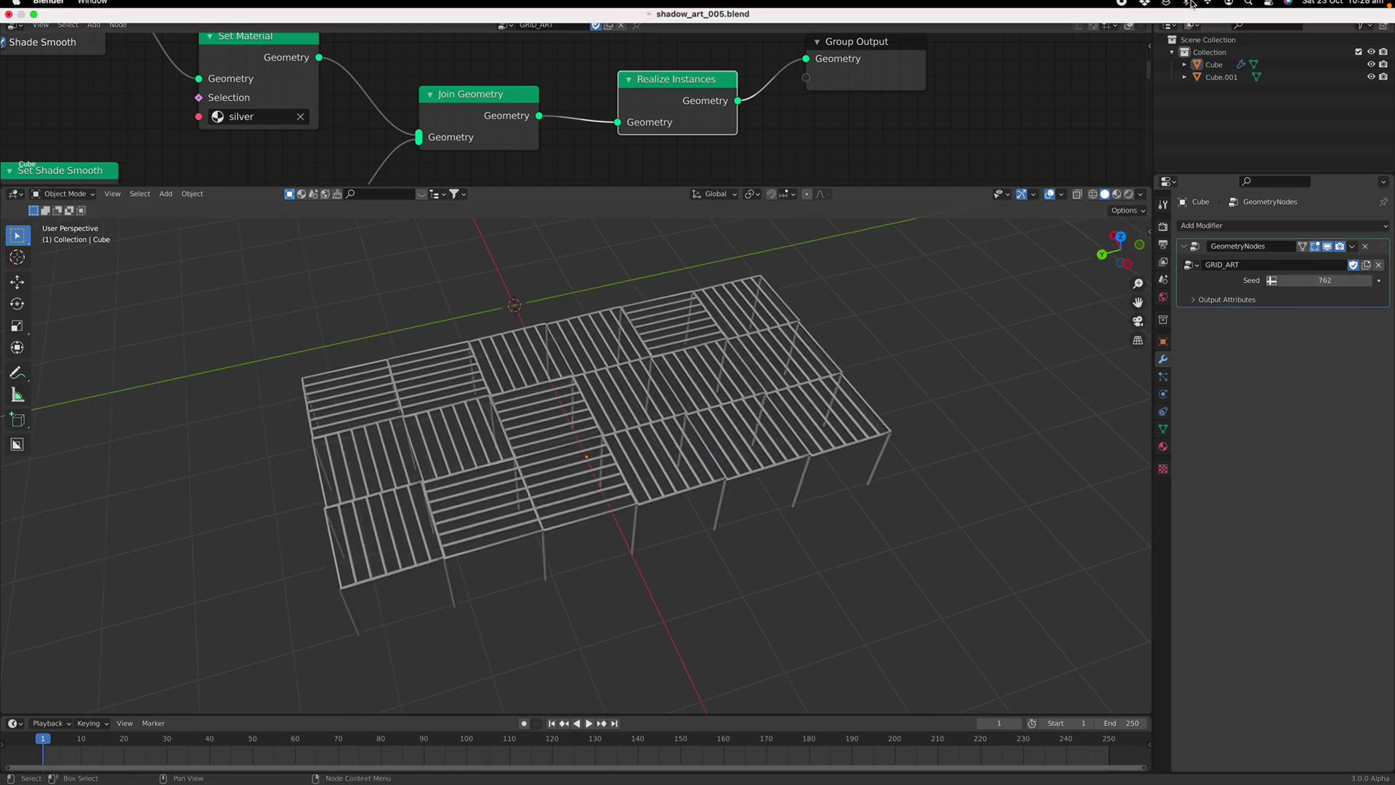